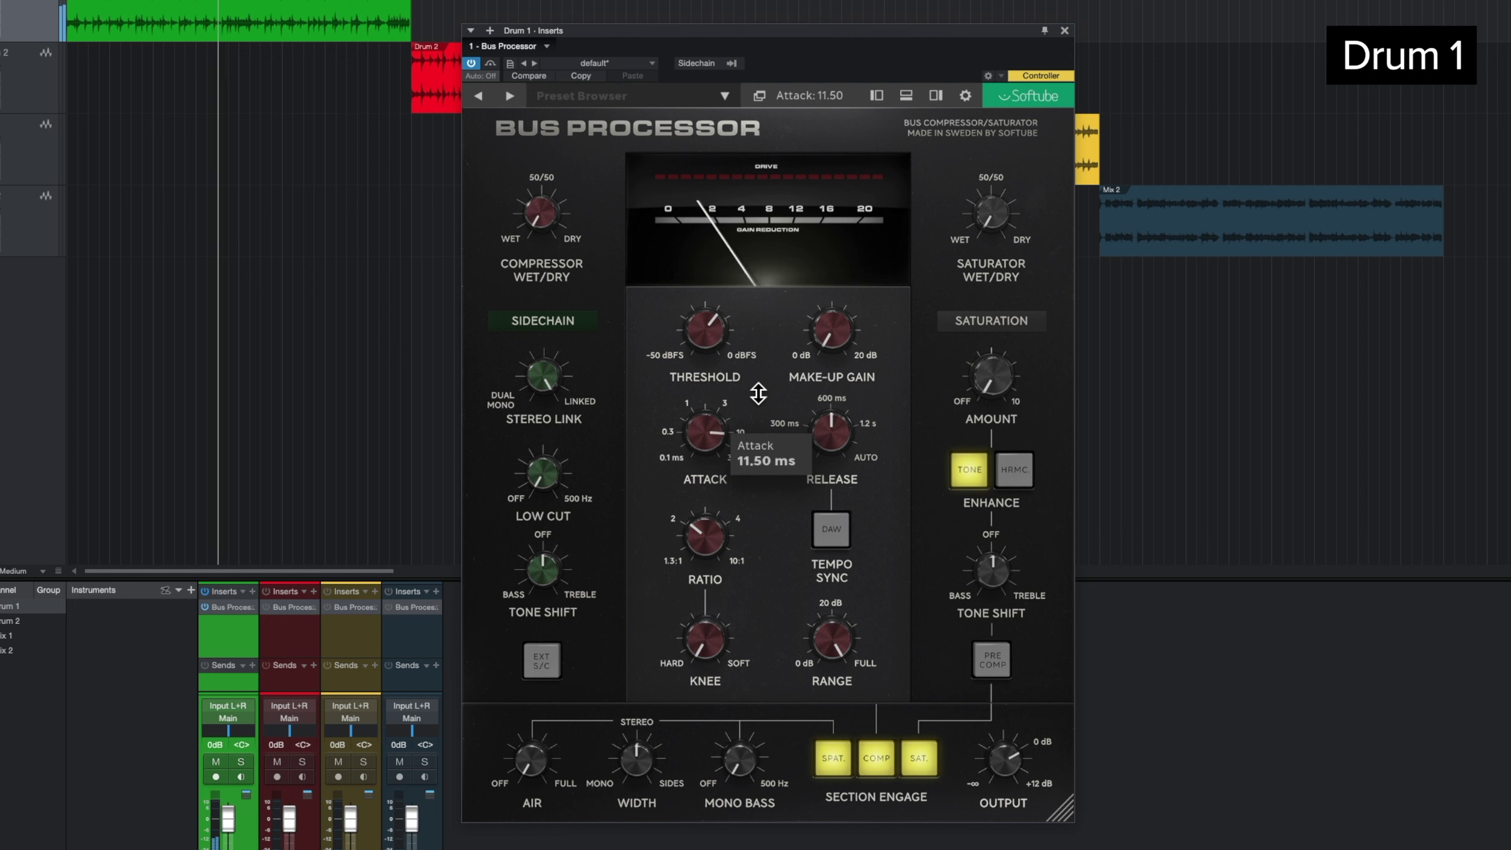
- Set the compressor's make-up gain to about 2.3 dB and its ratio to about 3.7:1
left_click_drag(833, 327, 847, 314)
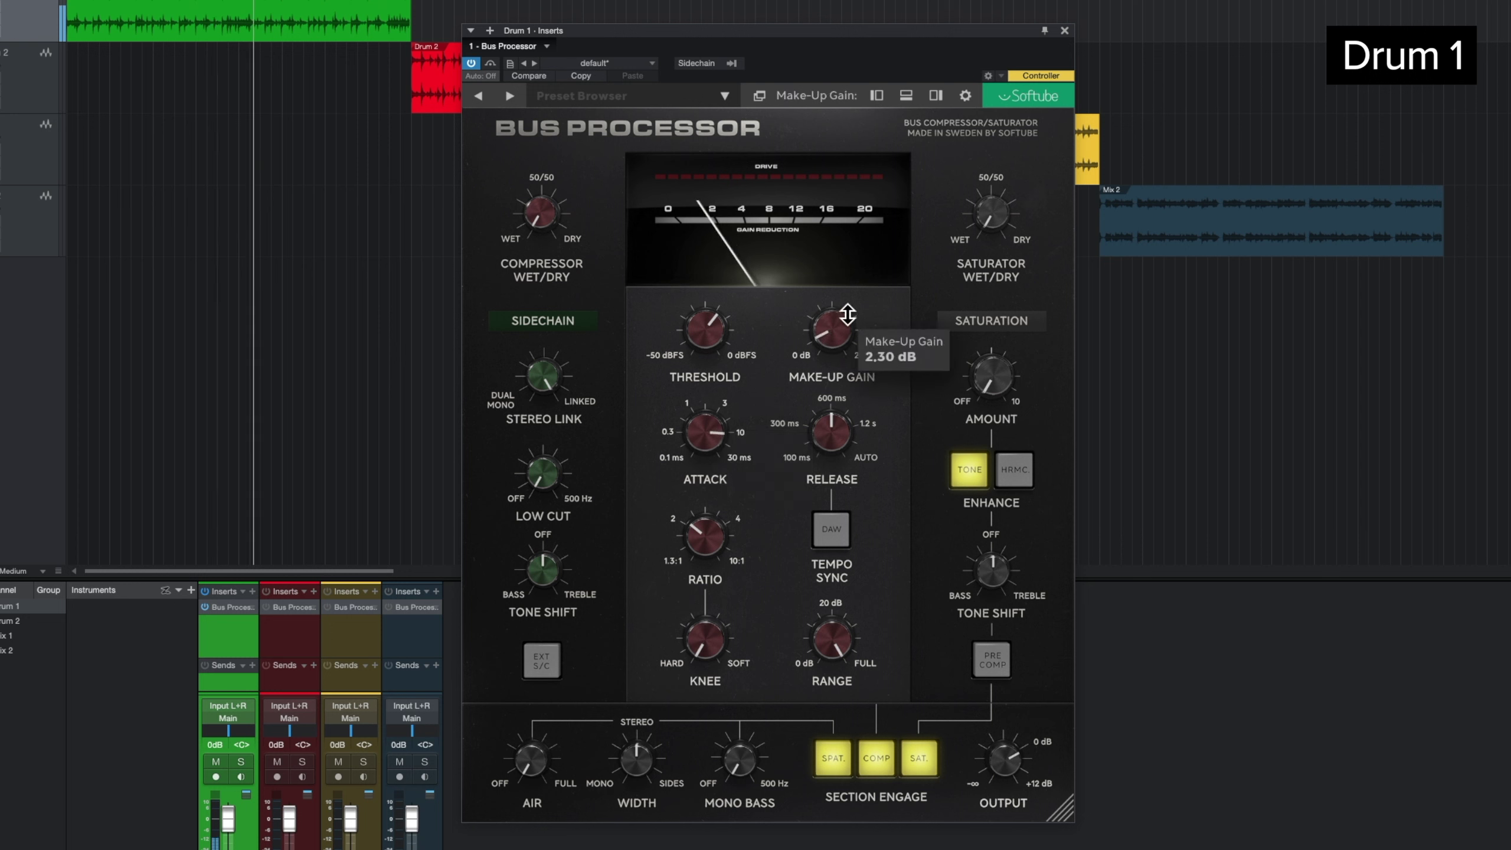
left_click_drag(741, 434, 713, 561)
left_click_drag(717, 477, 742, 441)
left_click_drag(715, 534, 724, 535)
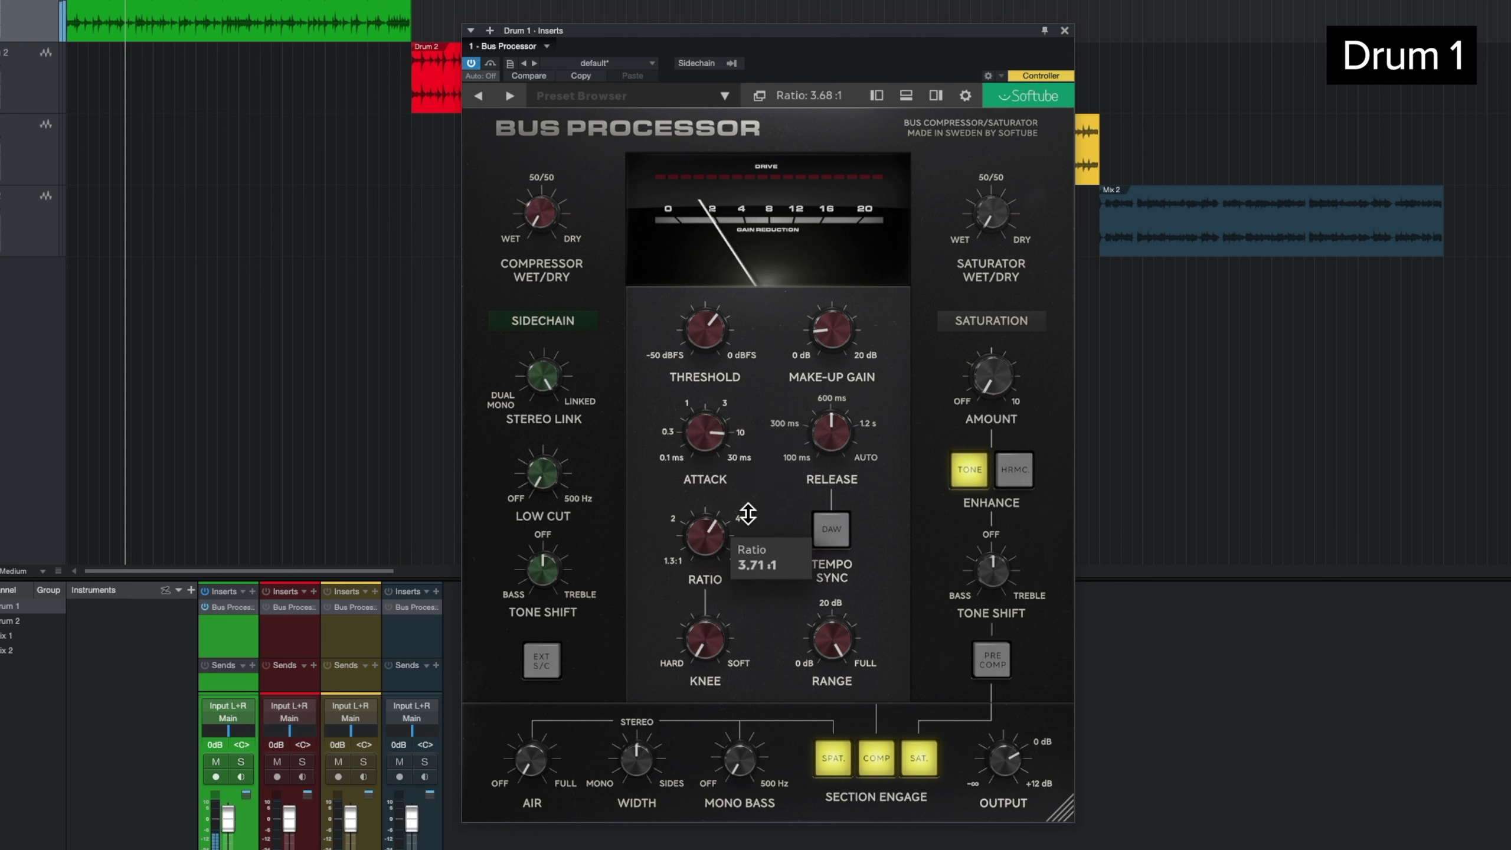
- Shorten the compressor's release time to 0.12 s and lower its threshold
left_click_drag(834, 438, 841, 467)
left_click_drag(854, 537, 854, 539)
left_click_drag(688, 331, 698, 341)
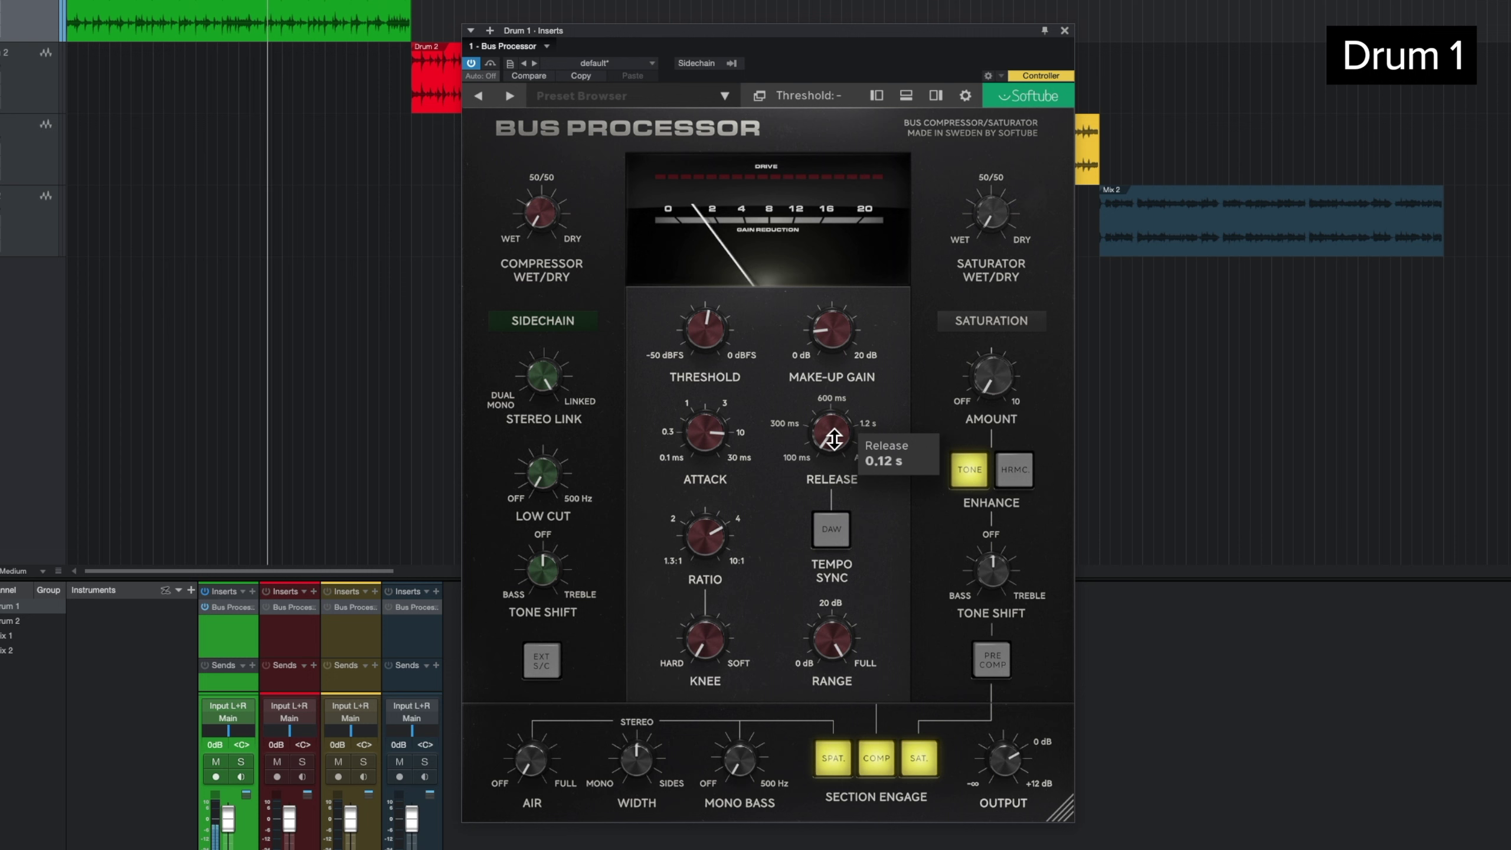
mouse_move(713, 335)
- Set the compressor's release time to 0.30 s, sync it to the tempo and adjust it to 1/8th + 30%
left_click_drag(828, 438, 864, 422)
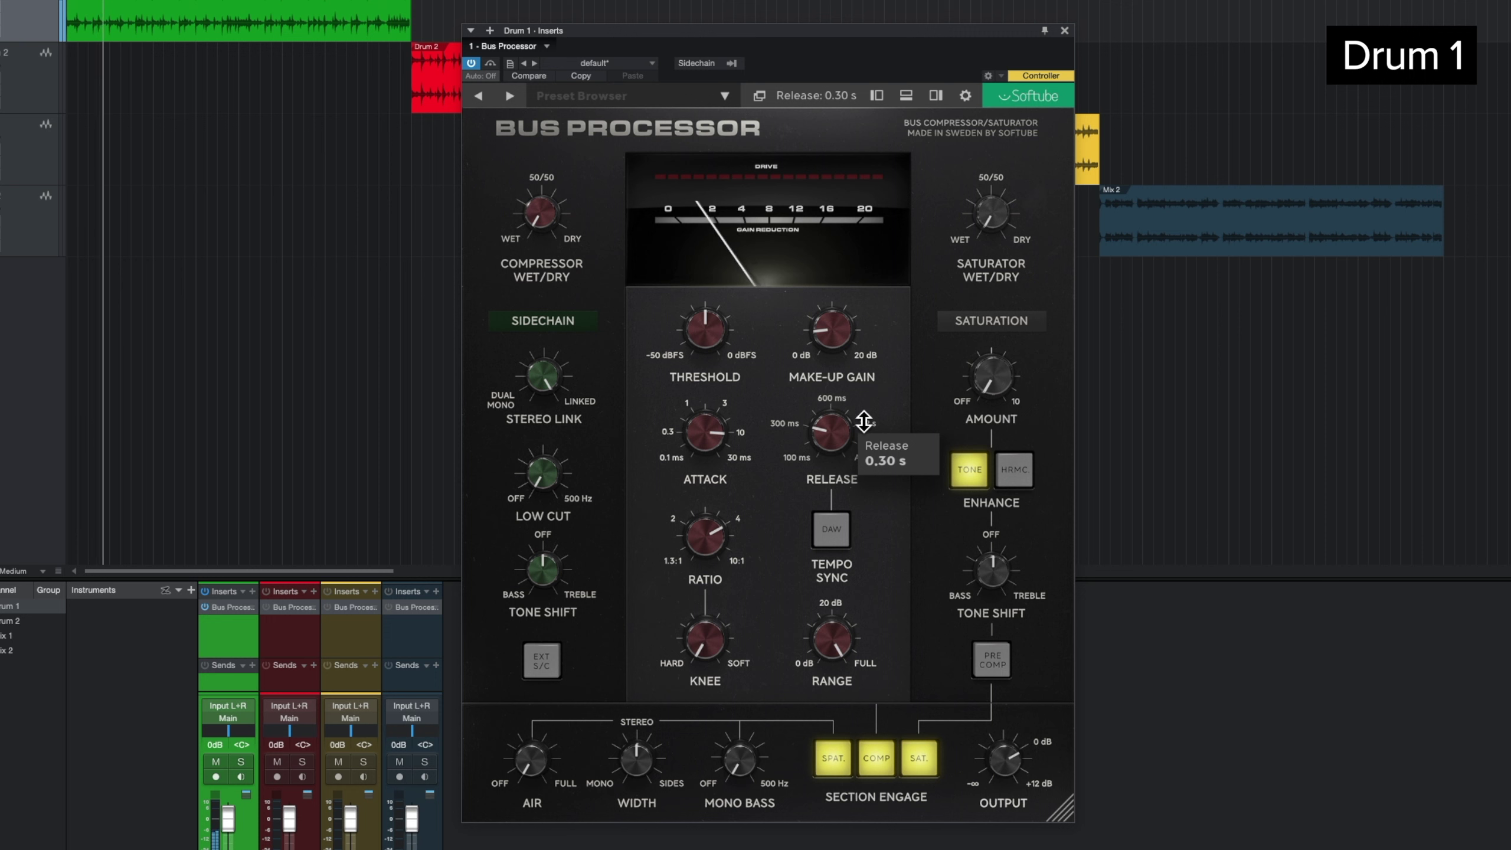
left_click(840, 535)
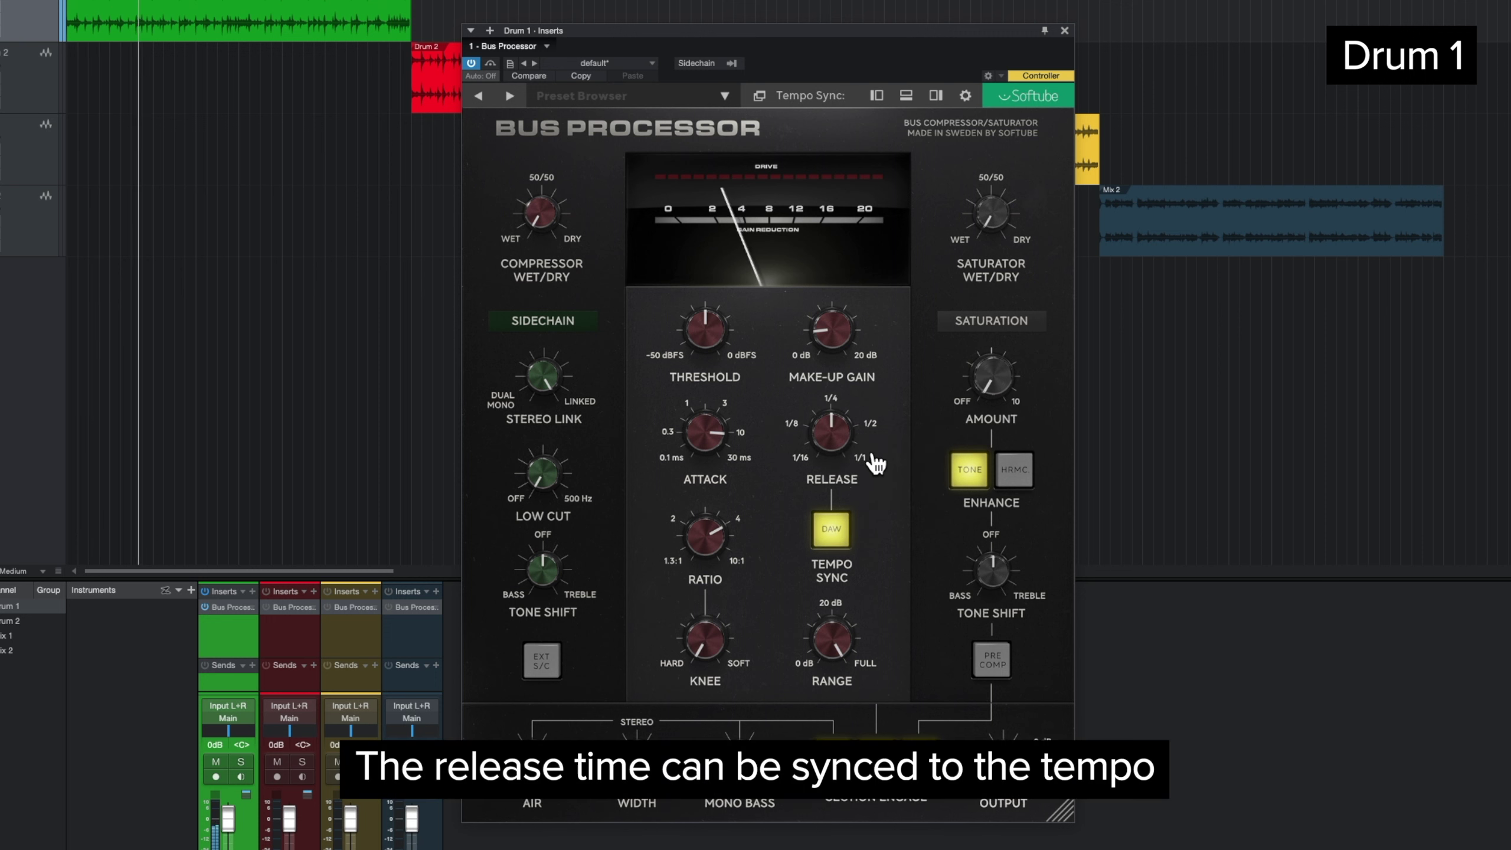
left_click_drag(843, 432, 851, 476)
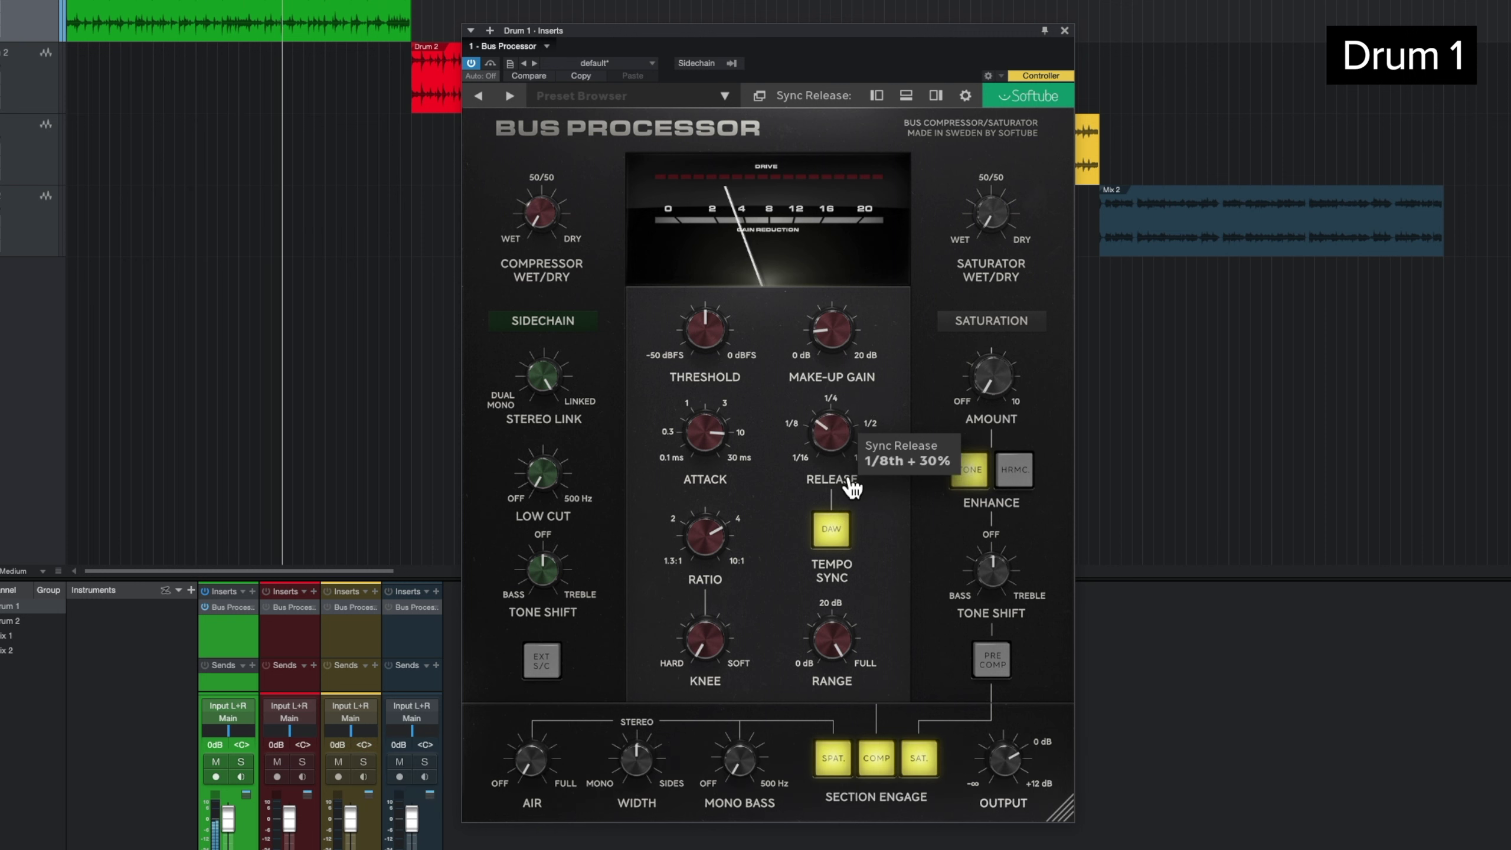
- Sweep the compressor's knee and range controls, returning the knee to 0.00 and the range to 60.00
left_click_drag(730, 625, 763, 716)
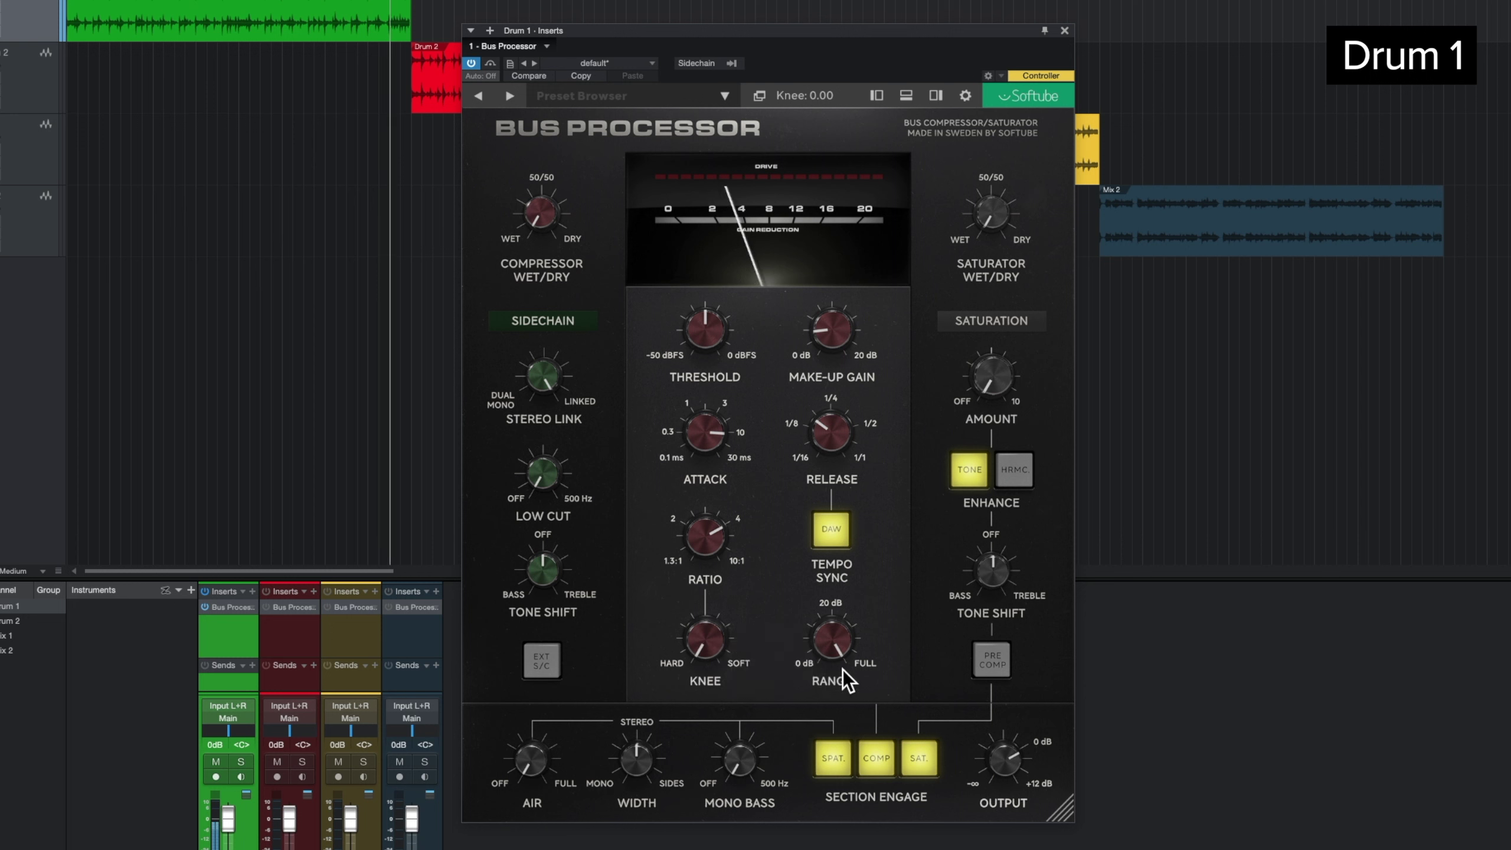
left_click_drag(843, 670, 880, 591)
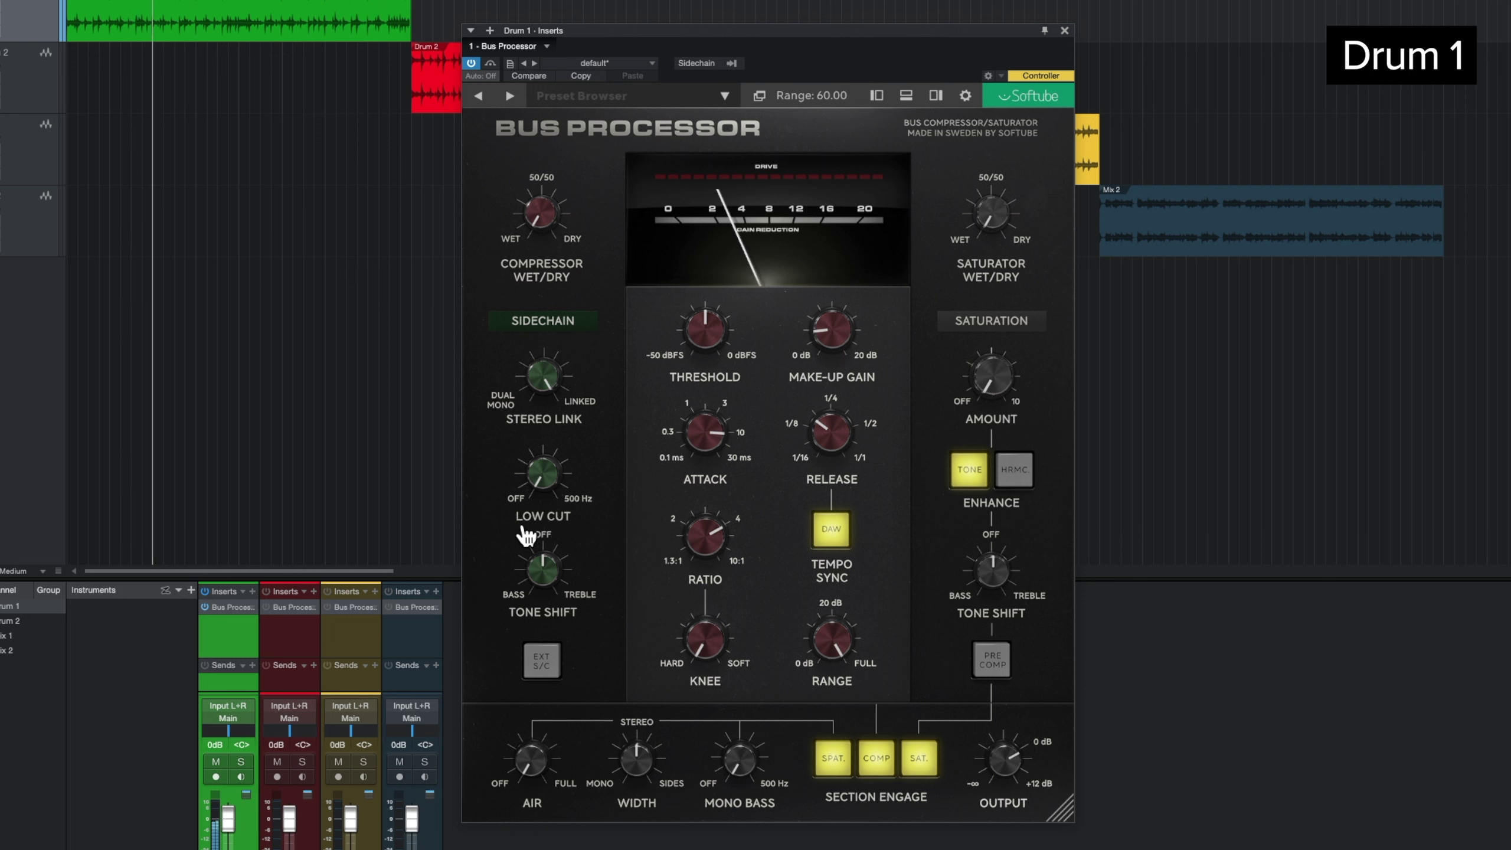
- Raise the sidechain low cut to about mid-range, and try its tone shift at 5.00 and -5.00 before returning it to off
left_click_drag(538, 477, 573, 393)
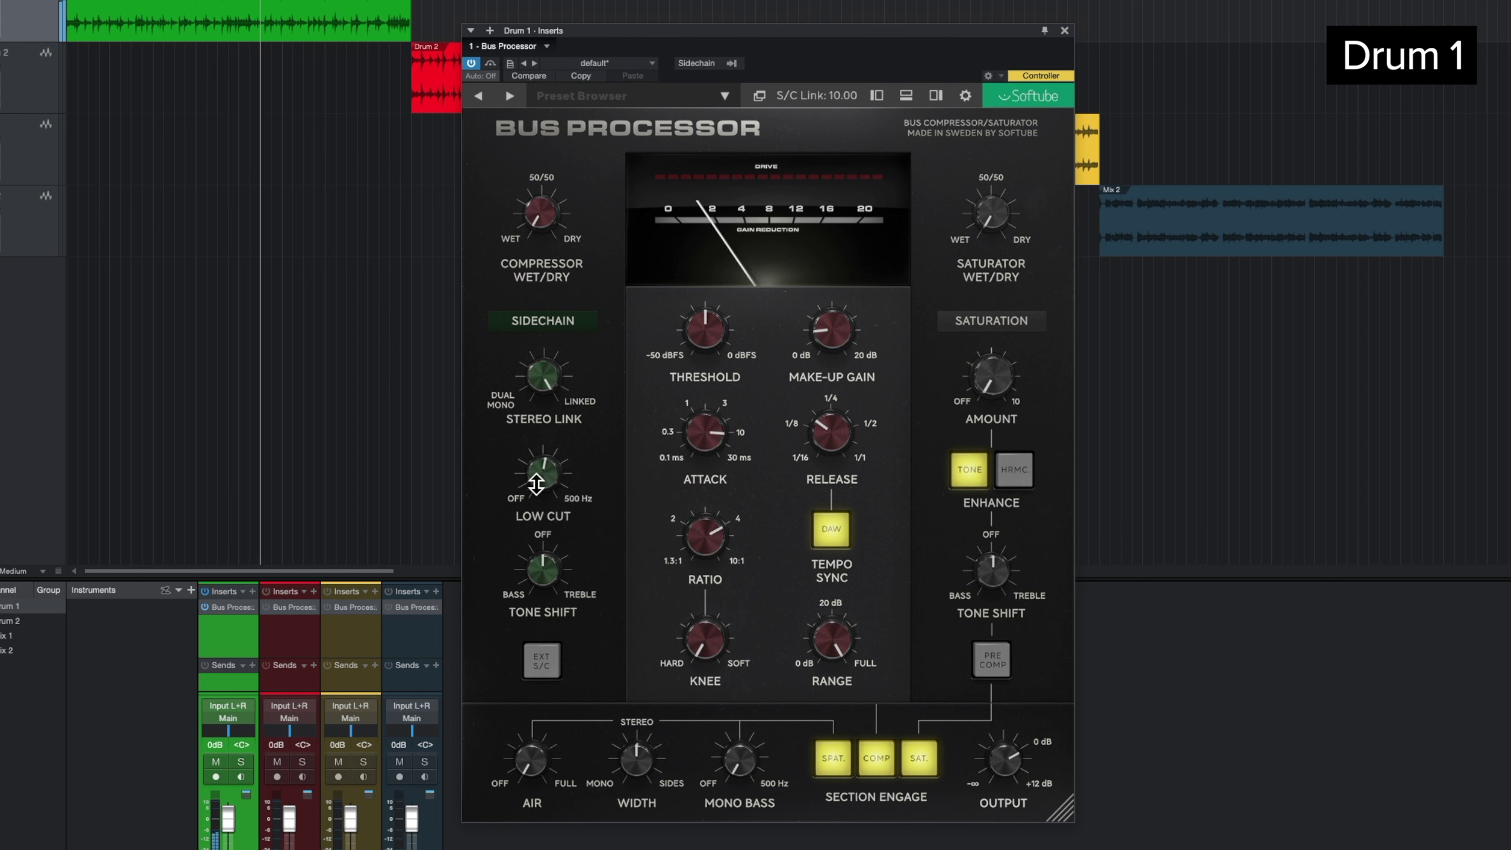
left_click_drag(543, 569, 575, 526)
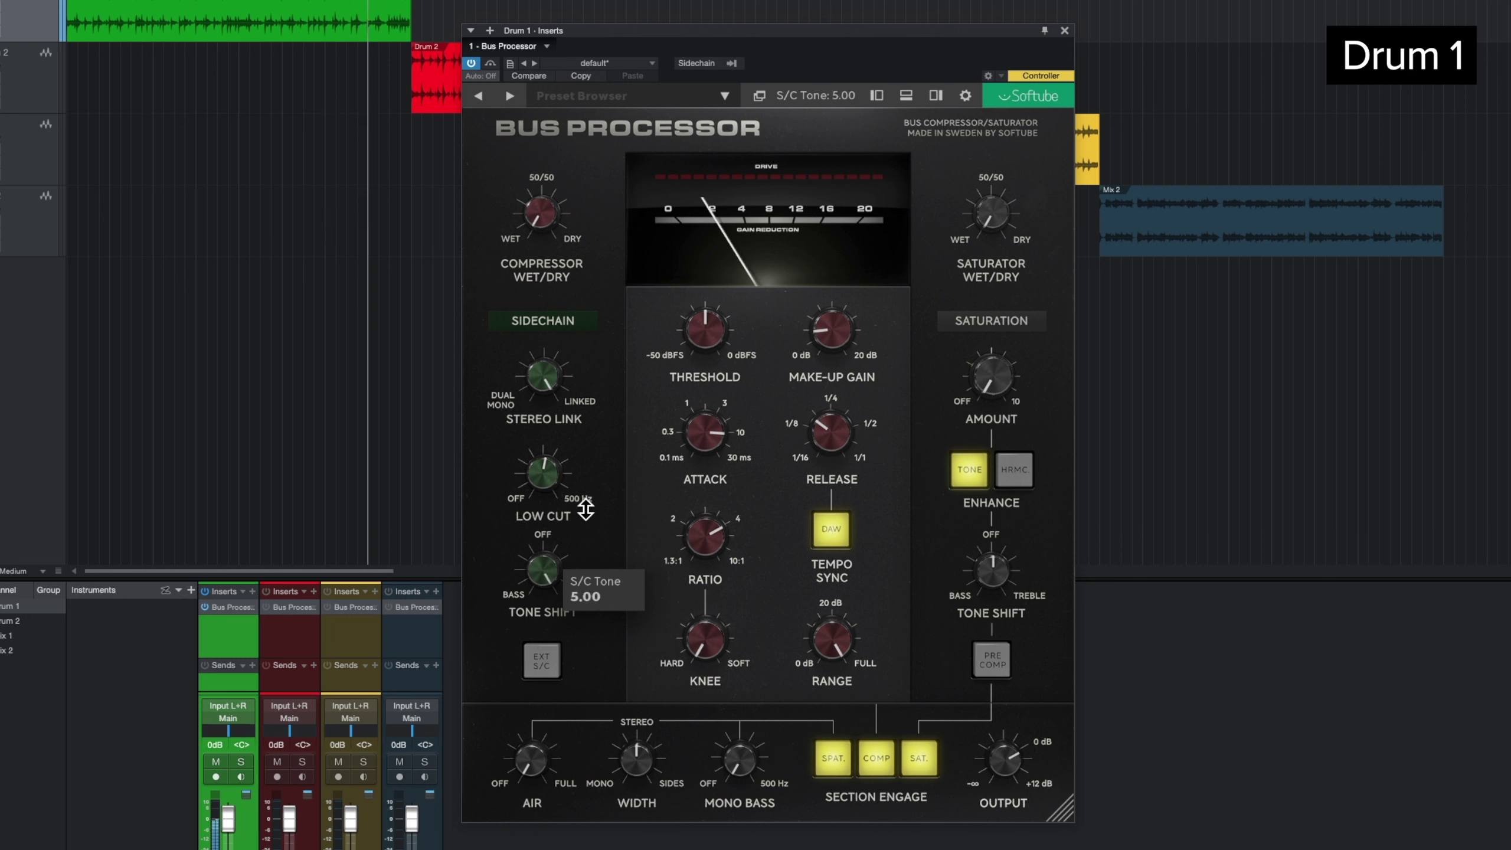
left_click_drag(585, 509, 543, 713)
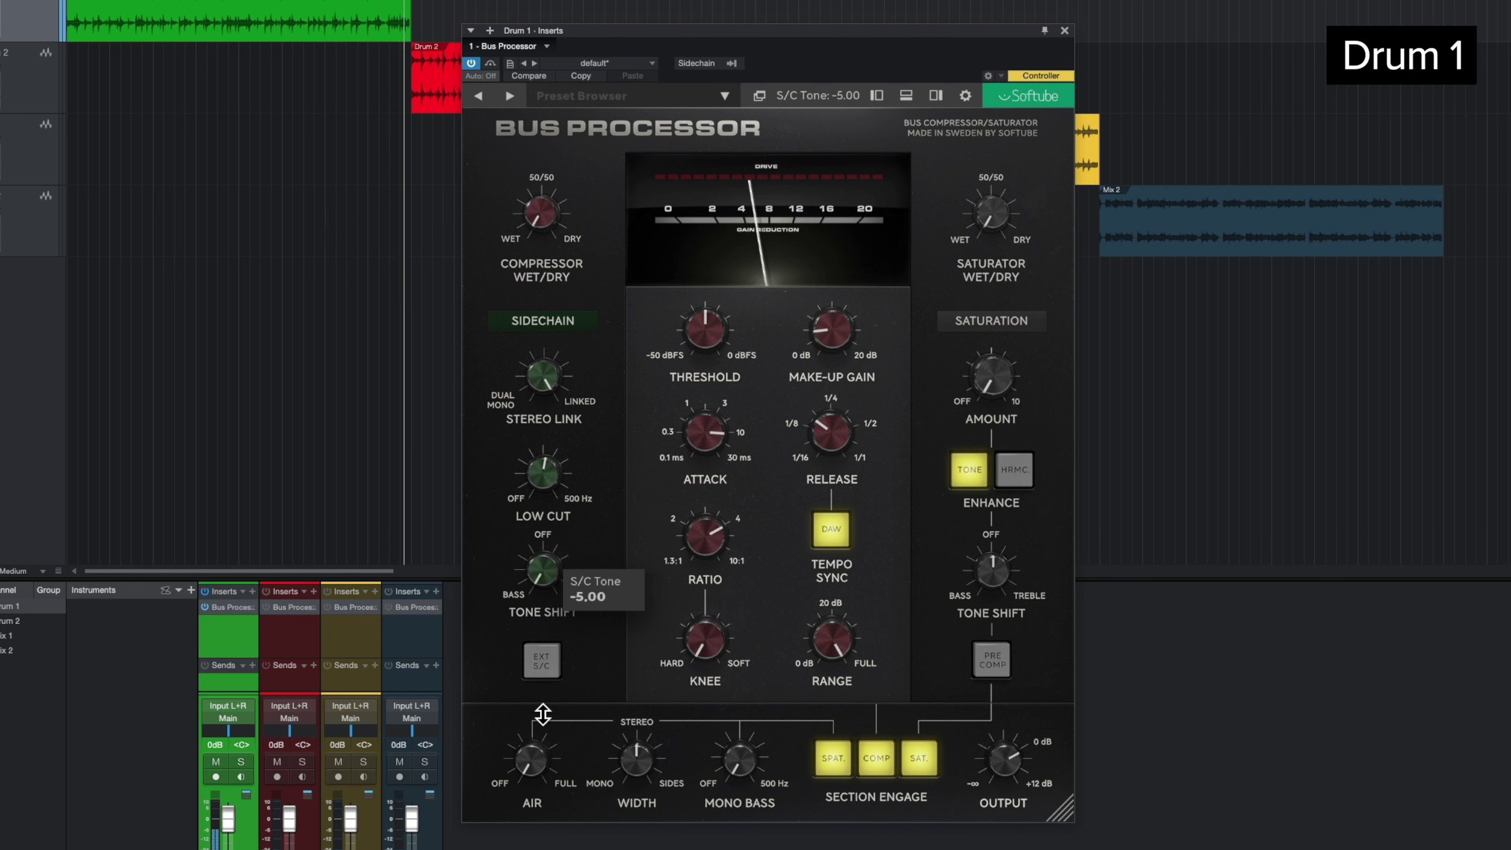
mouse_move(562, 572)
left_mouse_down()
mouse_move(587, 537)
mouse_move(560, 568)
left_mouse_up()
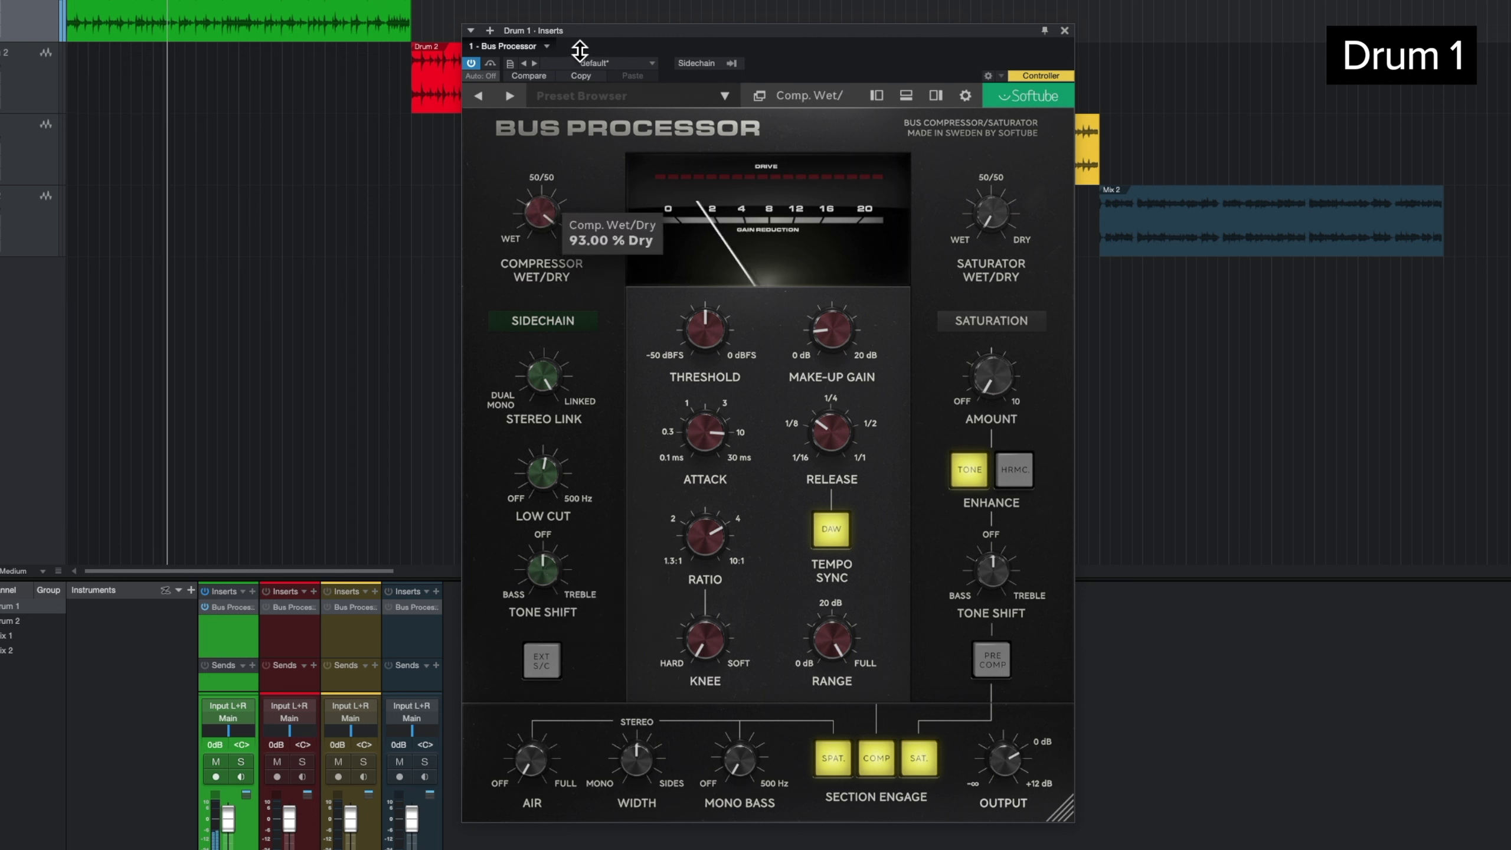
- Return the compressor mix to fully wet, and try the Air effect at 6.90 before lowering it to 0.75
left_click_drag(580, 51, 591, 215)
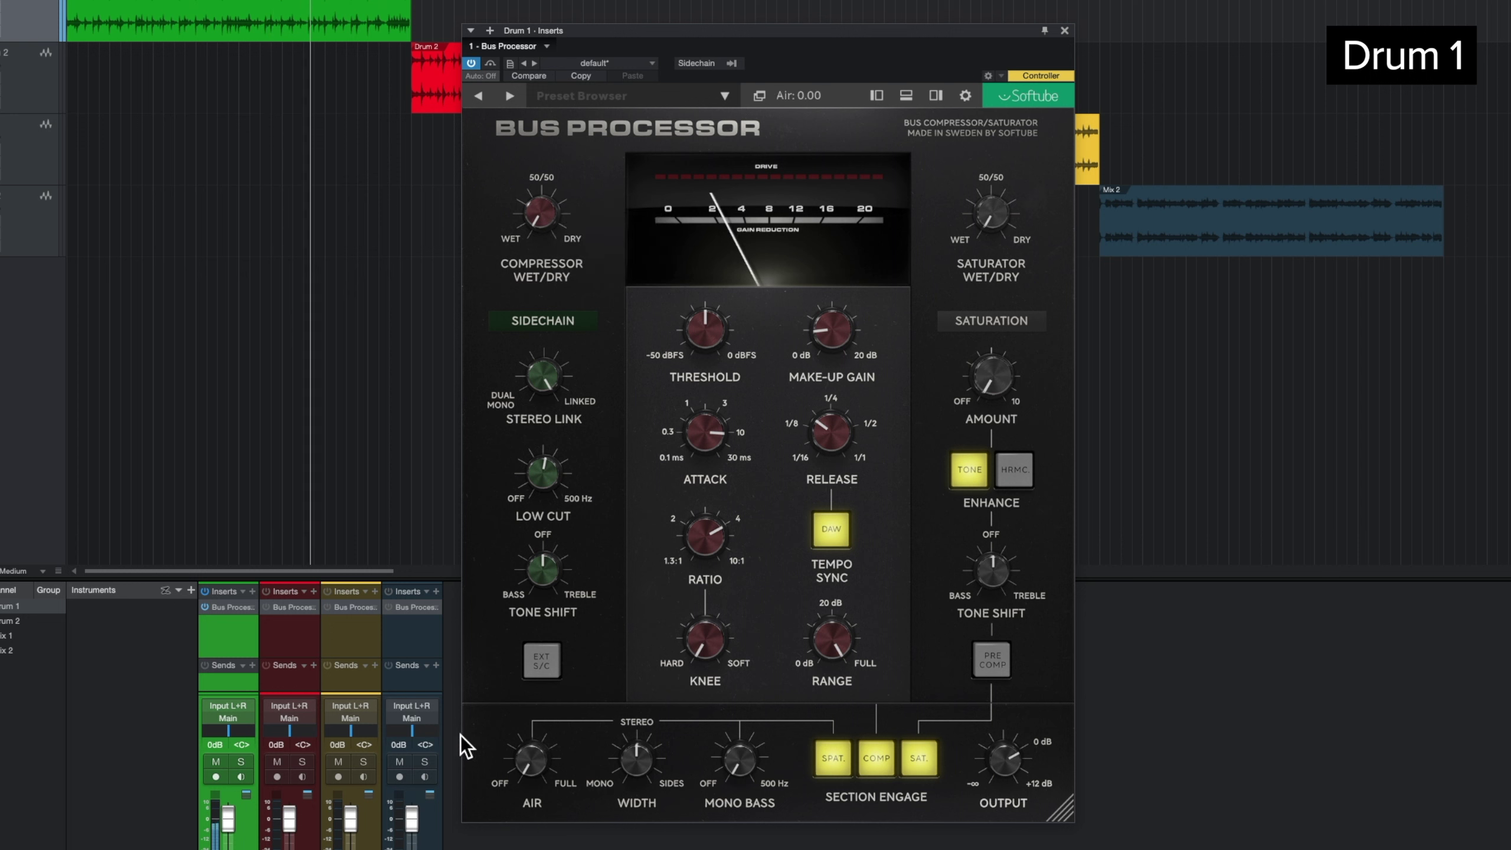
left_click_drag(529, 754, 528, 748)
left_click_drag(541, 687, 573, 592)
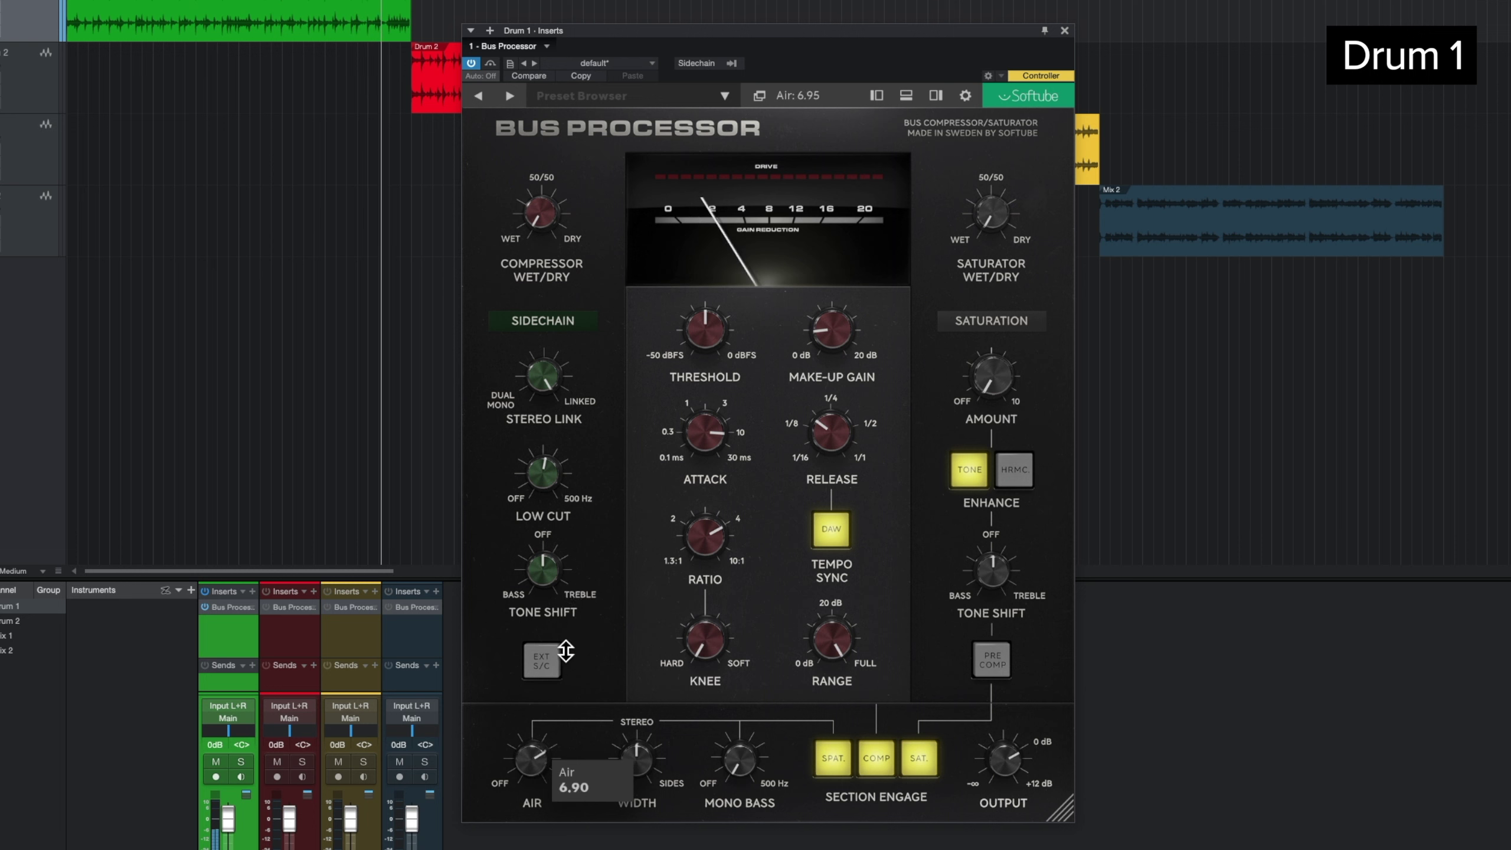
left_click_drag(561, 698, 552, 762)
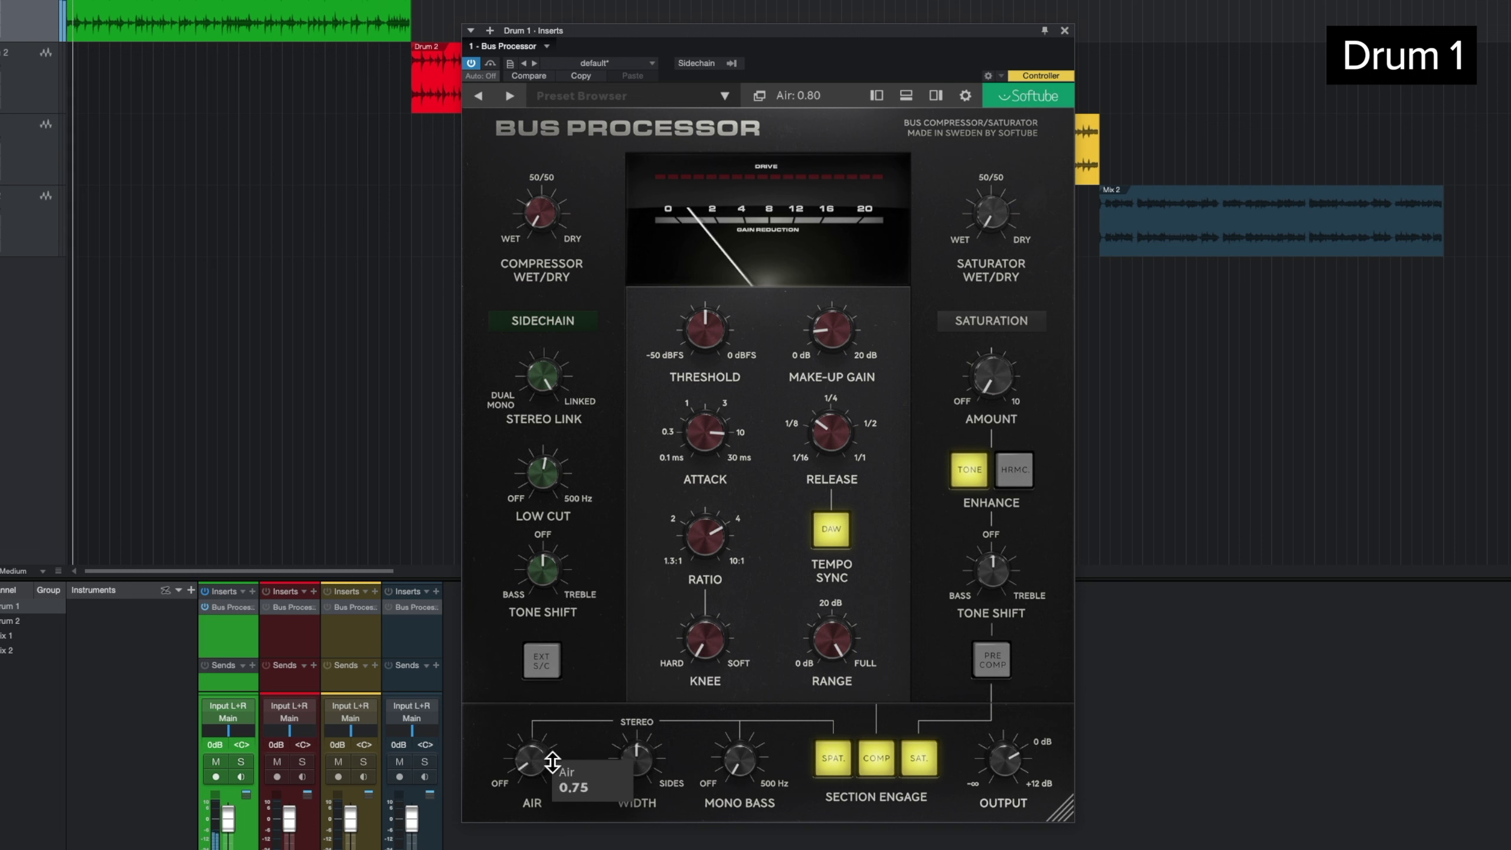
- Try the stereo width at 0% before restoring it to 100%, and sweep the mono bass control back to off
mouse_move(660, 798)
left_mouse_down()
mouse_move(640, 771)
mouse_move(696, 656)
mouse_move(656, 827)
left_mouse_up()
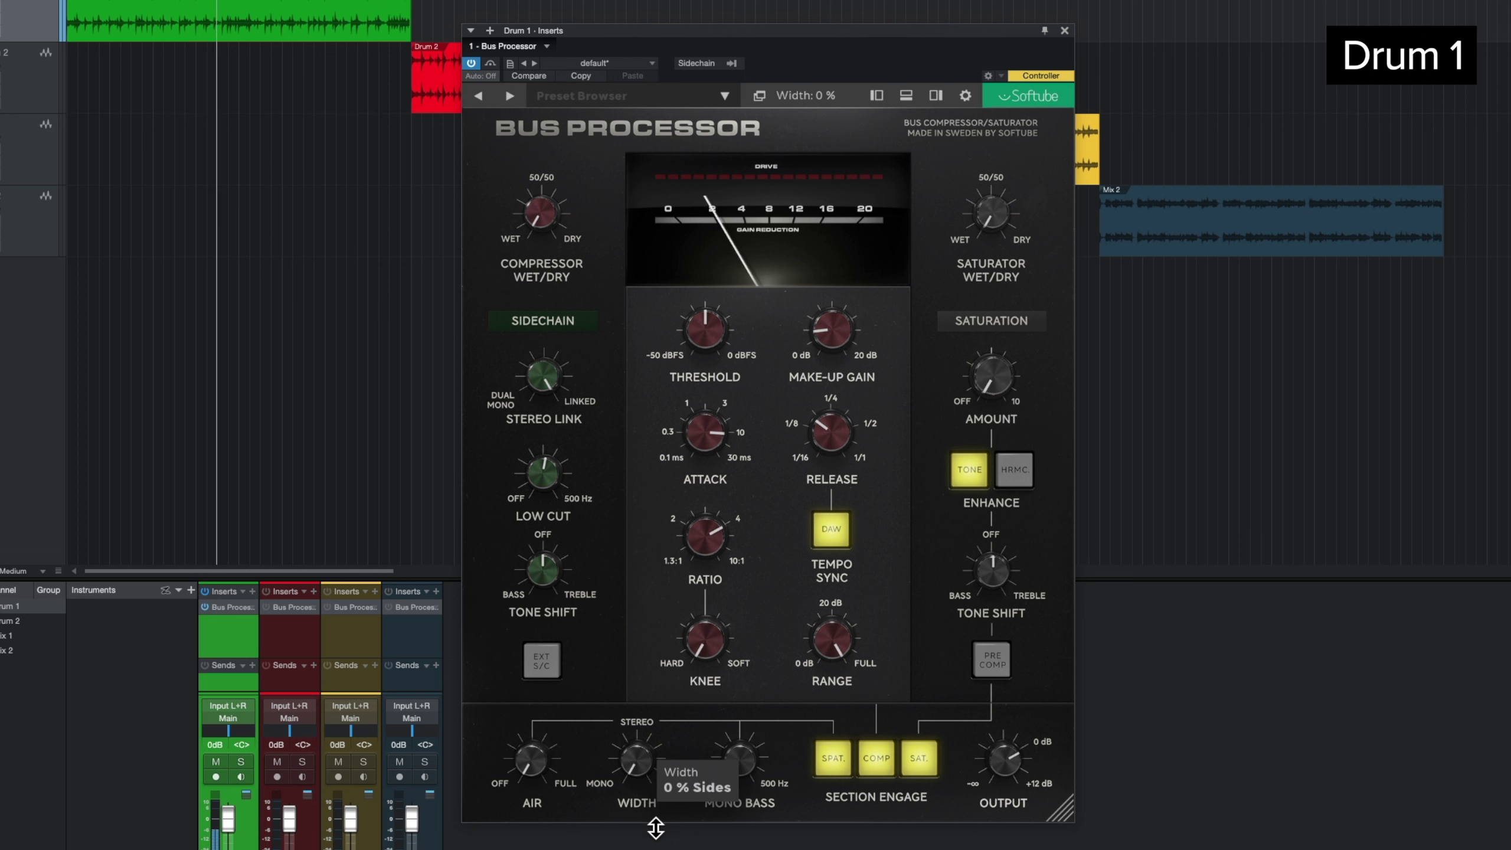
left_click_drag(655, 827, 673, 777)
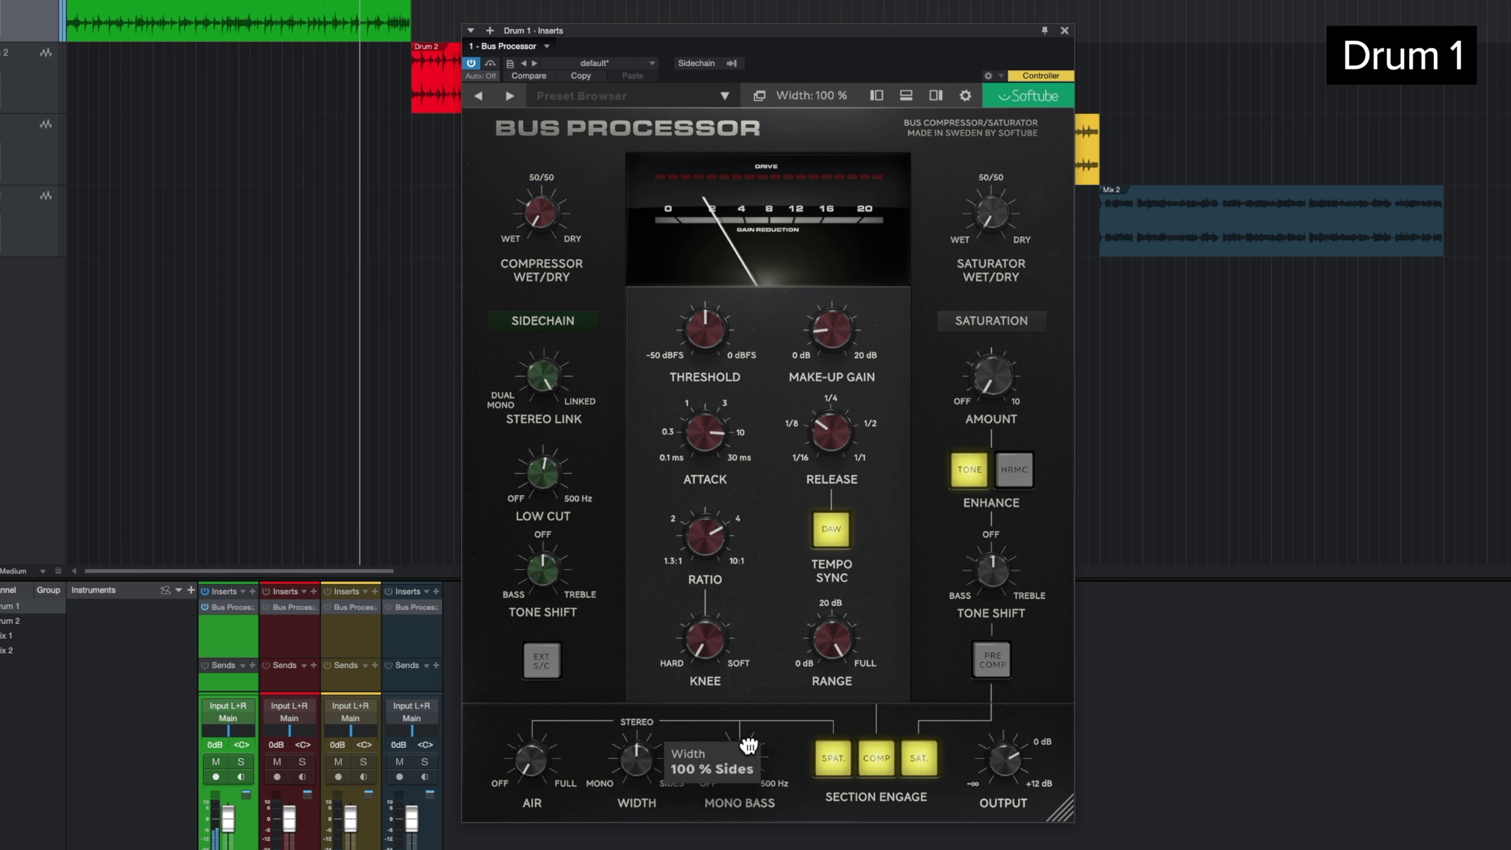
left_click_drag(743, 762, 816, 595)
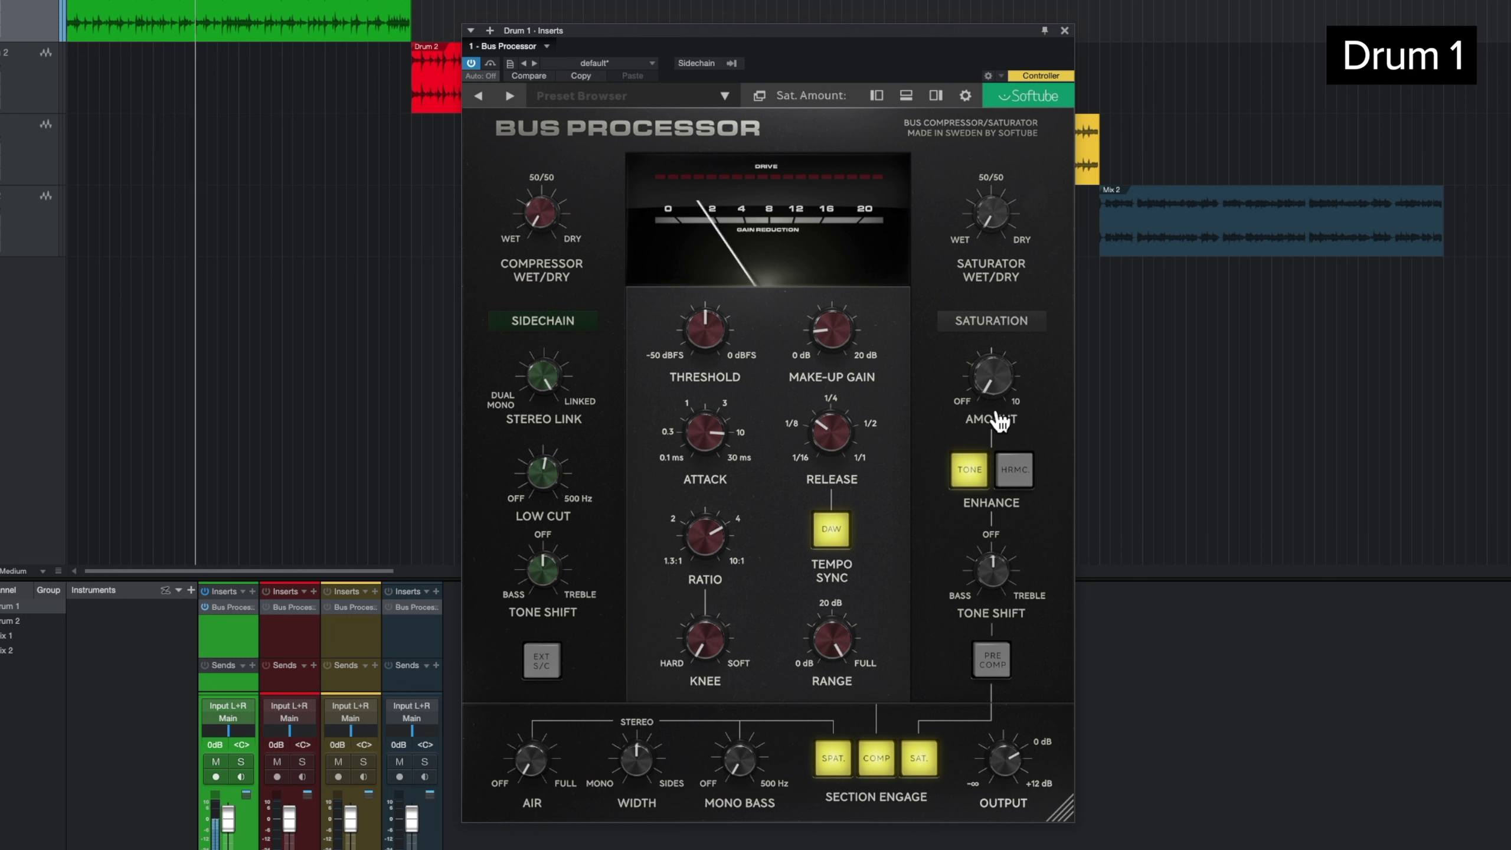
- Compare harmonic and tone enhancement on the saturator at amounts of 9.04 and 7.03, ending in tone mode
left_click_drag(992, 381, 1036, 260)
left_click(1011, 473)
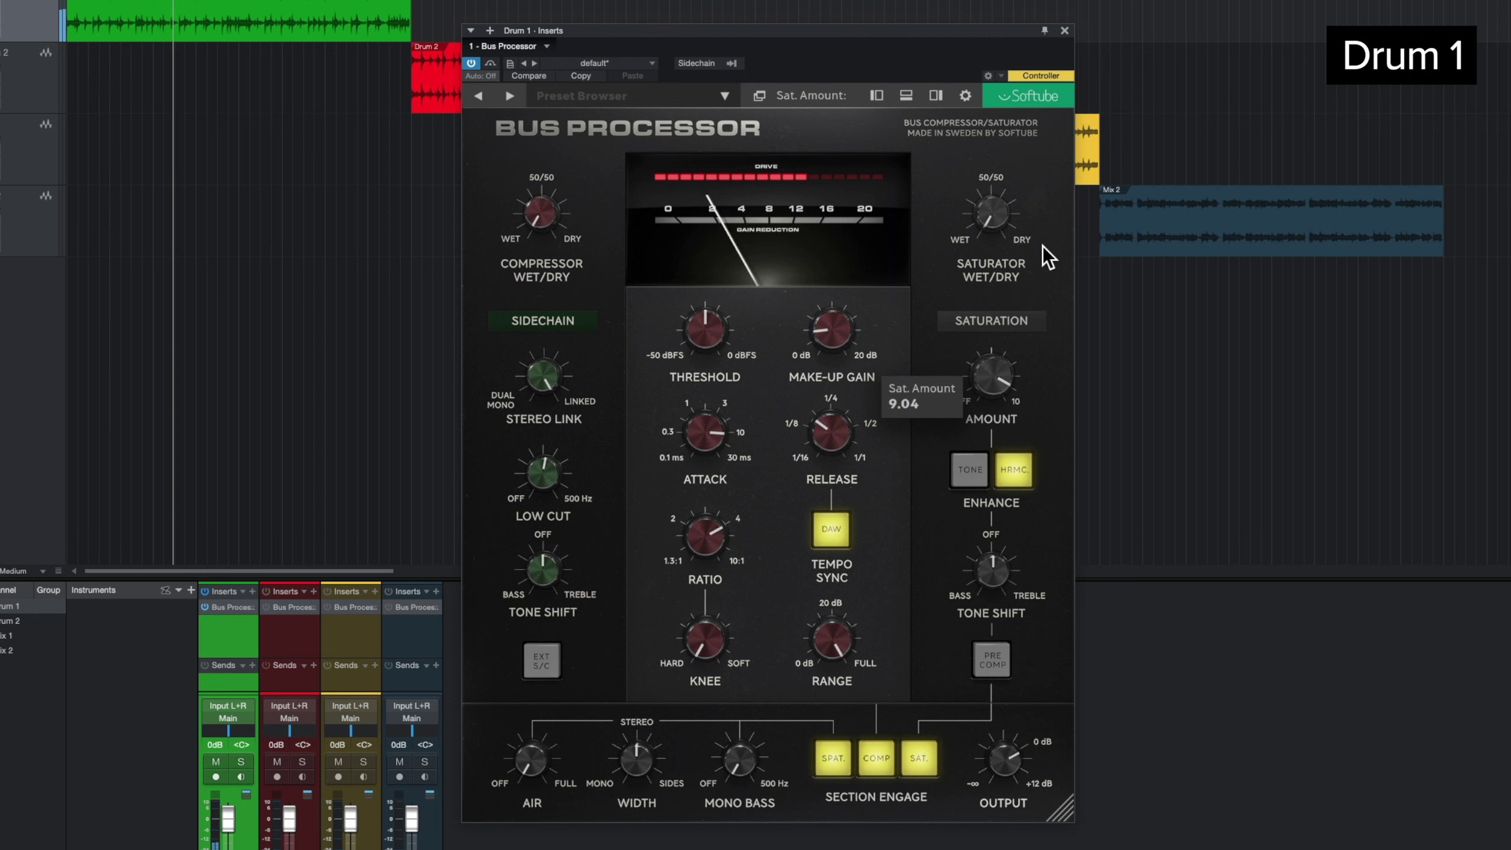
left_click_drag(1004, 348, 992, 416)
left_click(969, 470)
left_click_drag(991, 527, 1009, 433)
left_click(1014, 470)
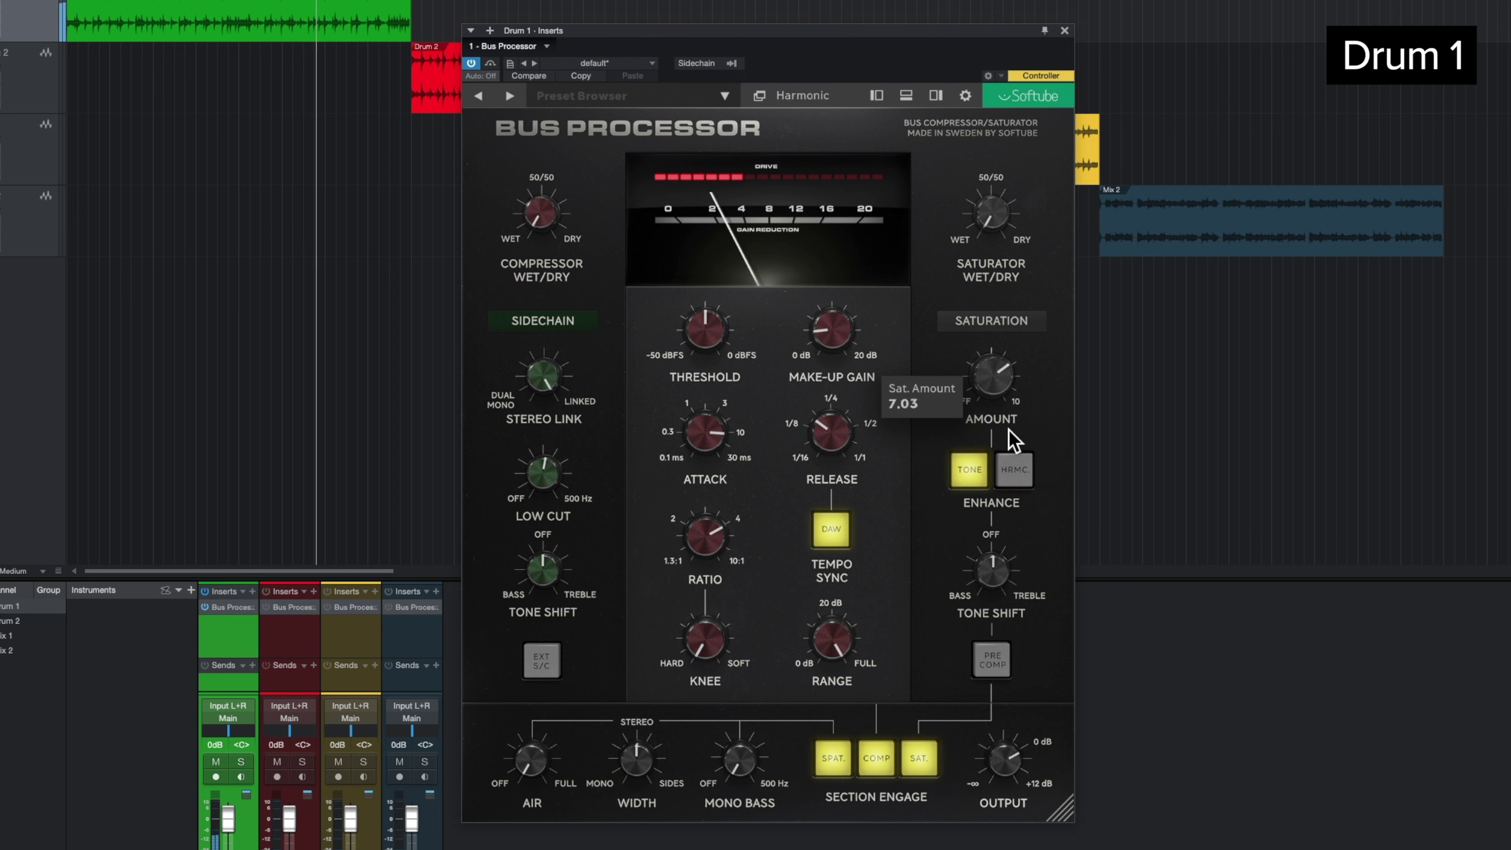
- Lower the saturation amount to about mid-range, and try the saturator's tone shift before returning it to 0.00
left_click_drag(1008, 366, 1001, 405)
mouse_move(992, 547)
left_mouse_down()
mouse_move(1028, 485)
mouse_move(984, 653)
mouse_move(998, 560)
mouse_move(1026, 526)
mouse_move(998, 593)
mouse_move(1008, 543)
left_mouse_up()
mouse_move(1003, 379)
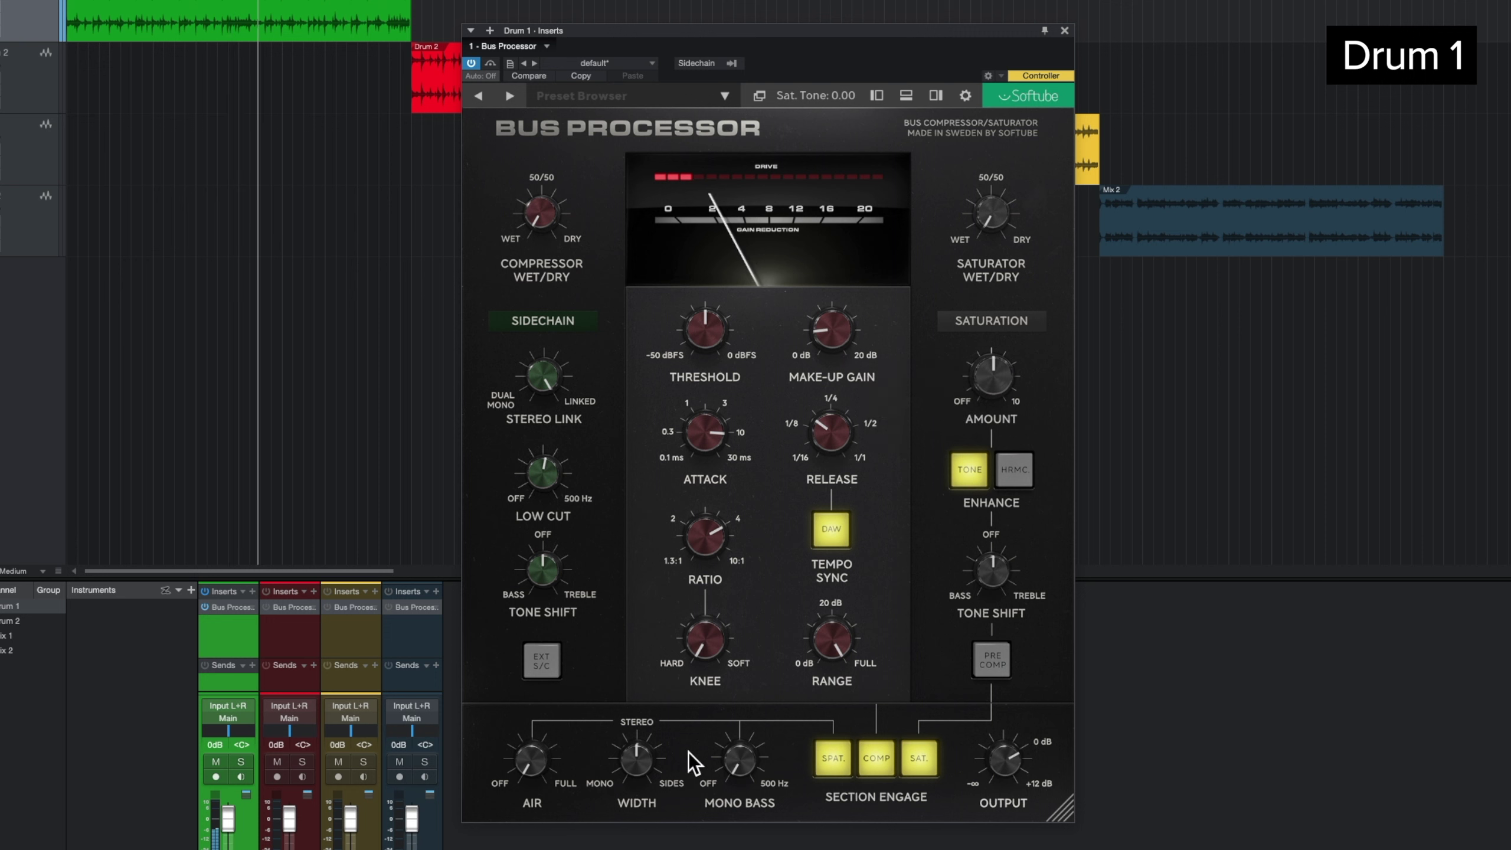
- Raise the Air amount to 5.15 and the stereo width slightly, and compare the sound with the plug-in bypassed
left_click_drag(614, 756, 553, 679)
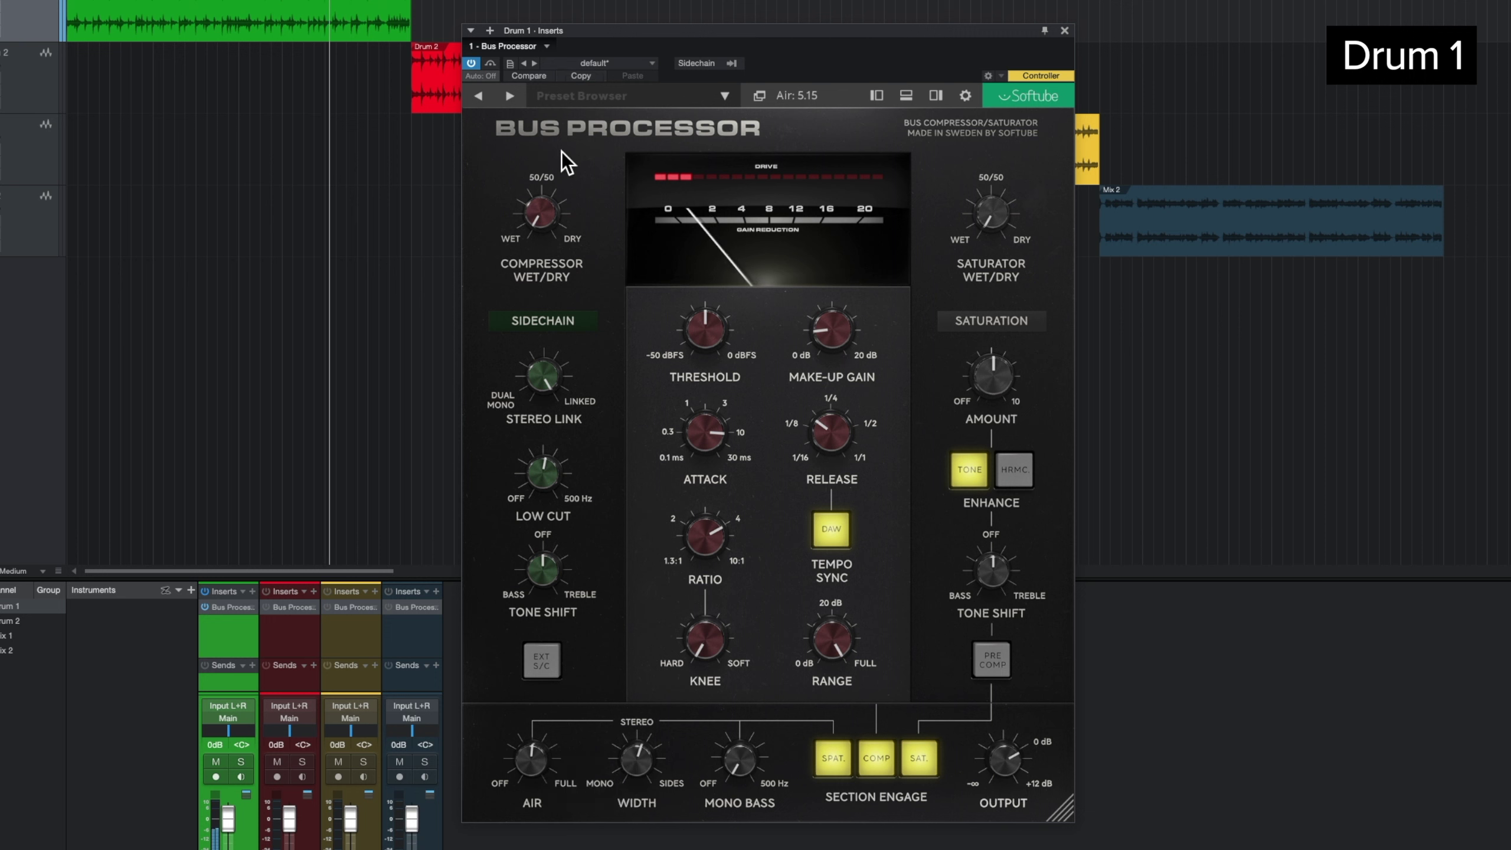
left_click(489, 64)
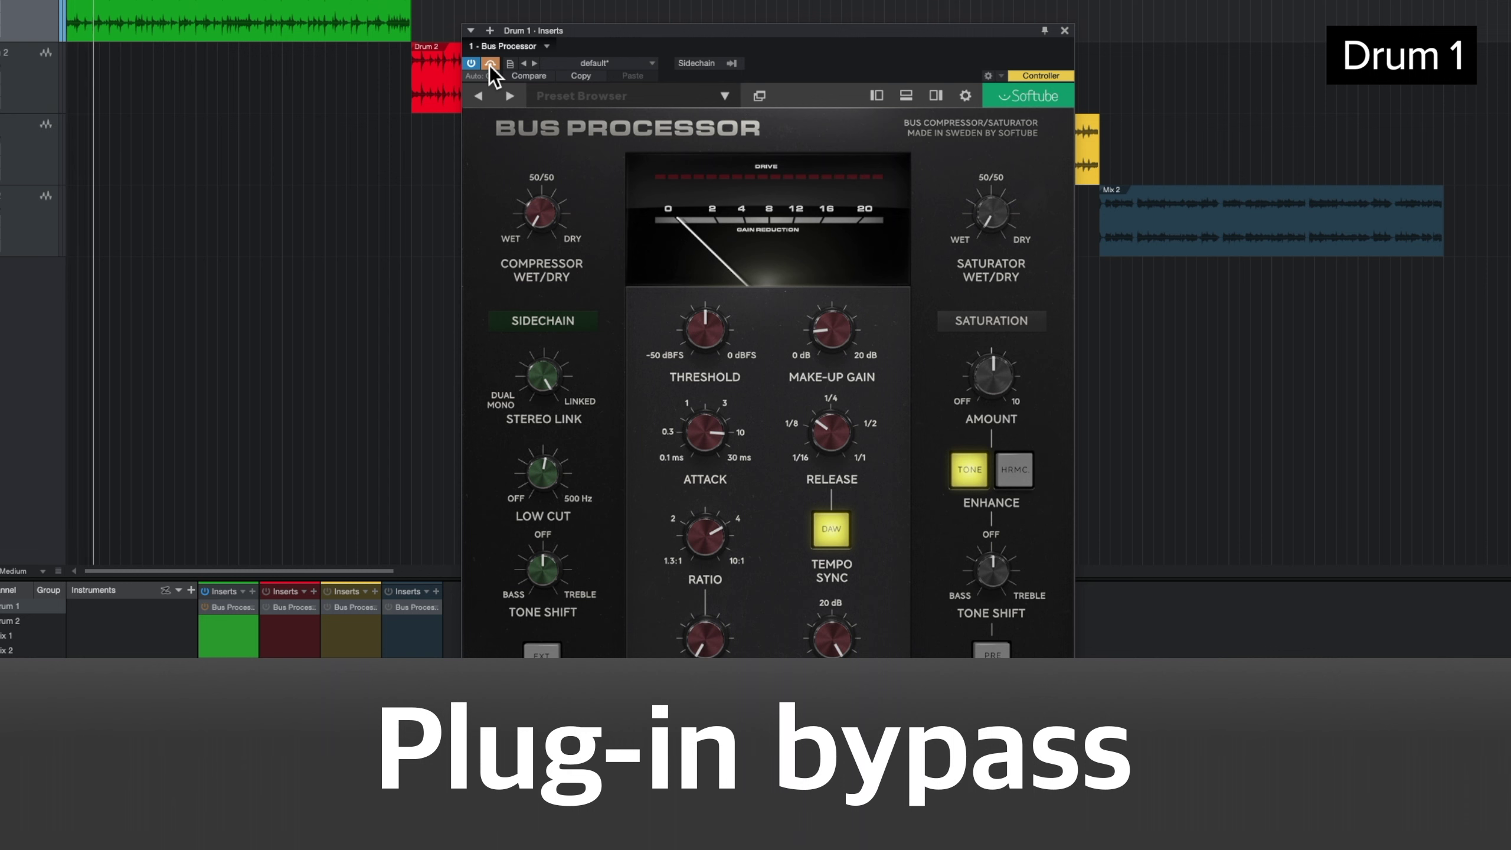
left_click(489, 63)
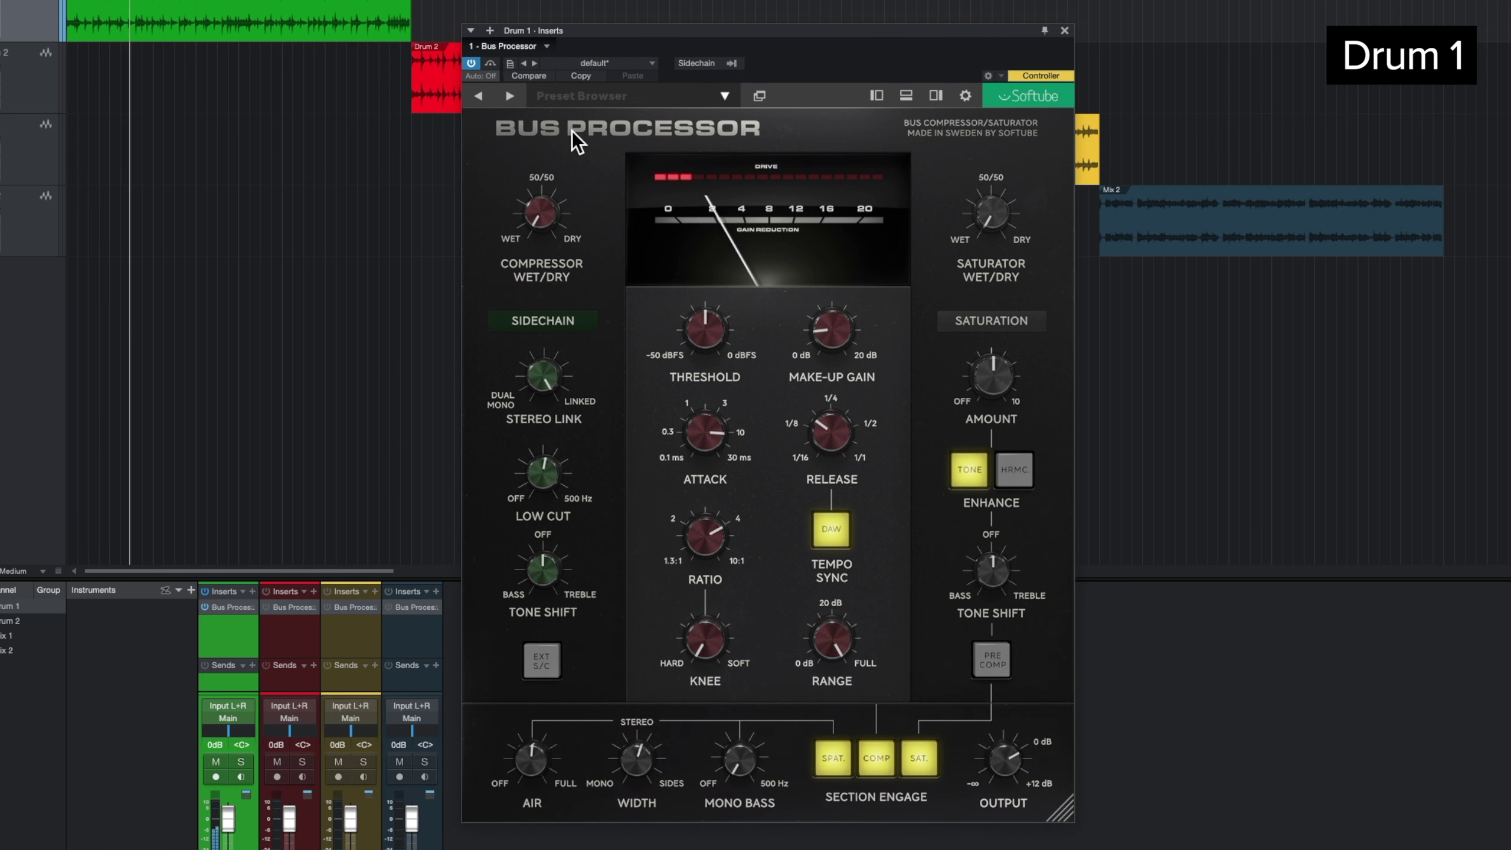
- Try the make-up gain at 2.40 dB and lower the output level to -2.55 dB
mouse_move(829, 339)
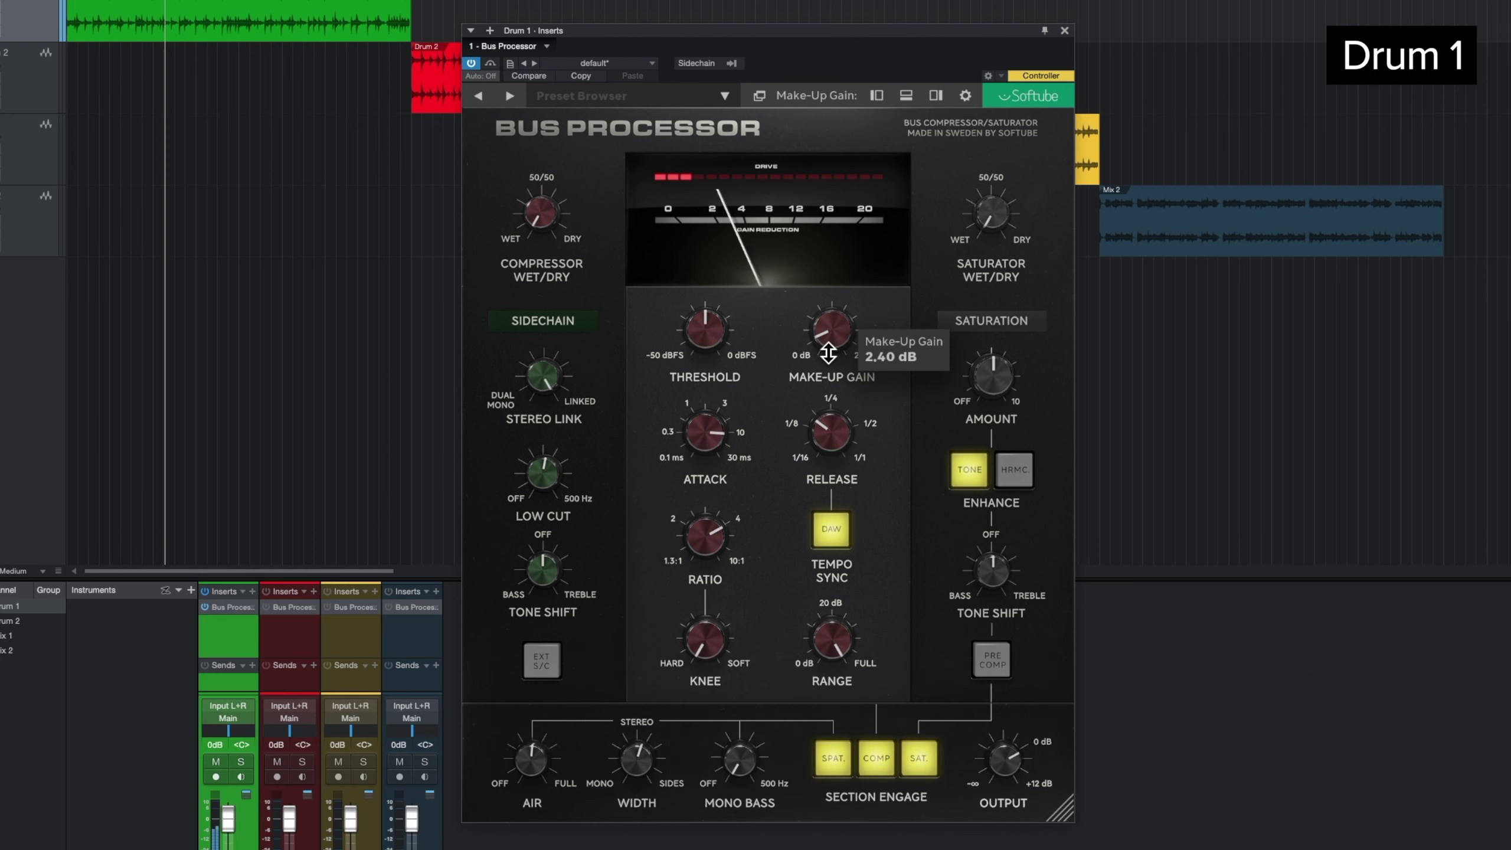
mouse_move(1017, 775)
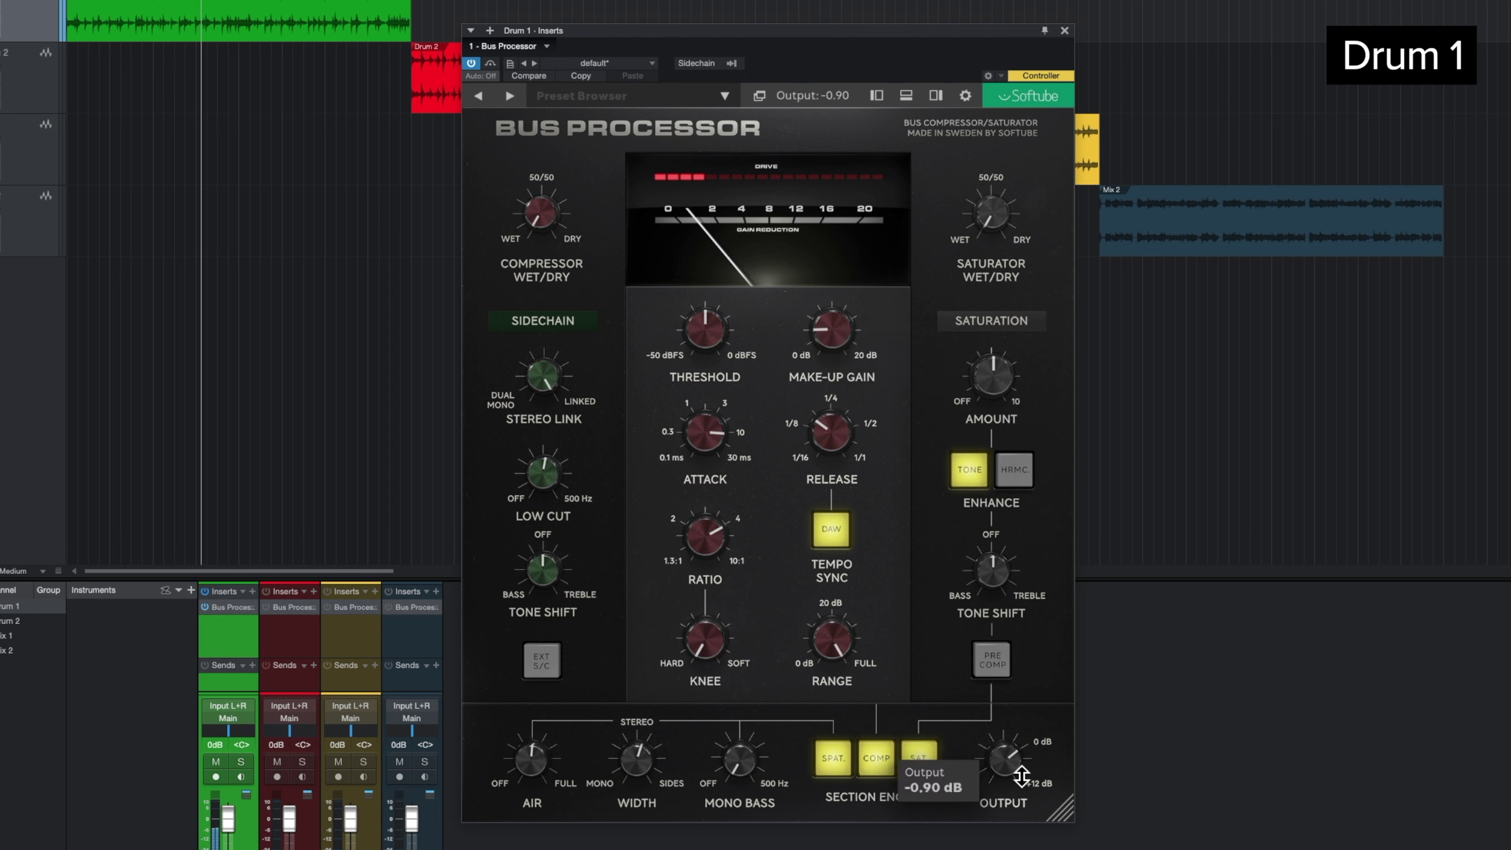
left_click_drag(1020, 781, 1020, 784)
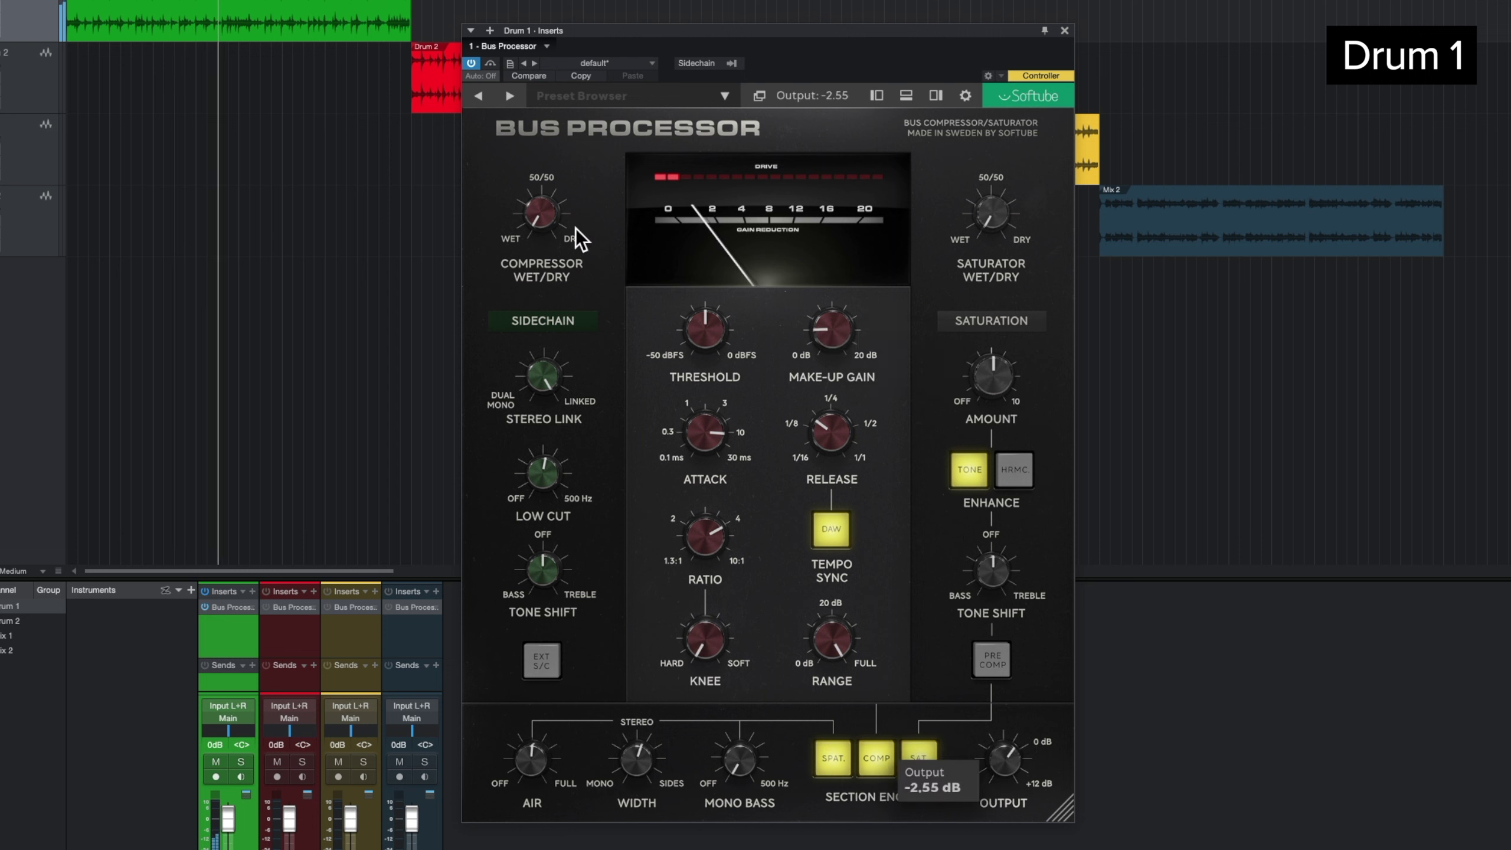
- Compare the drum sound with the plug-in bypassed and active, and raise the output level to -1.50 dB
left_click(490, 63)
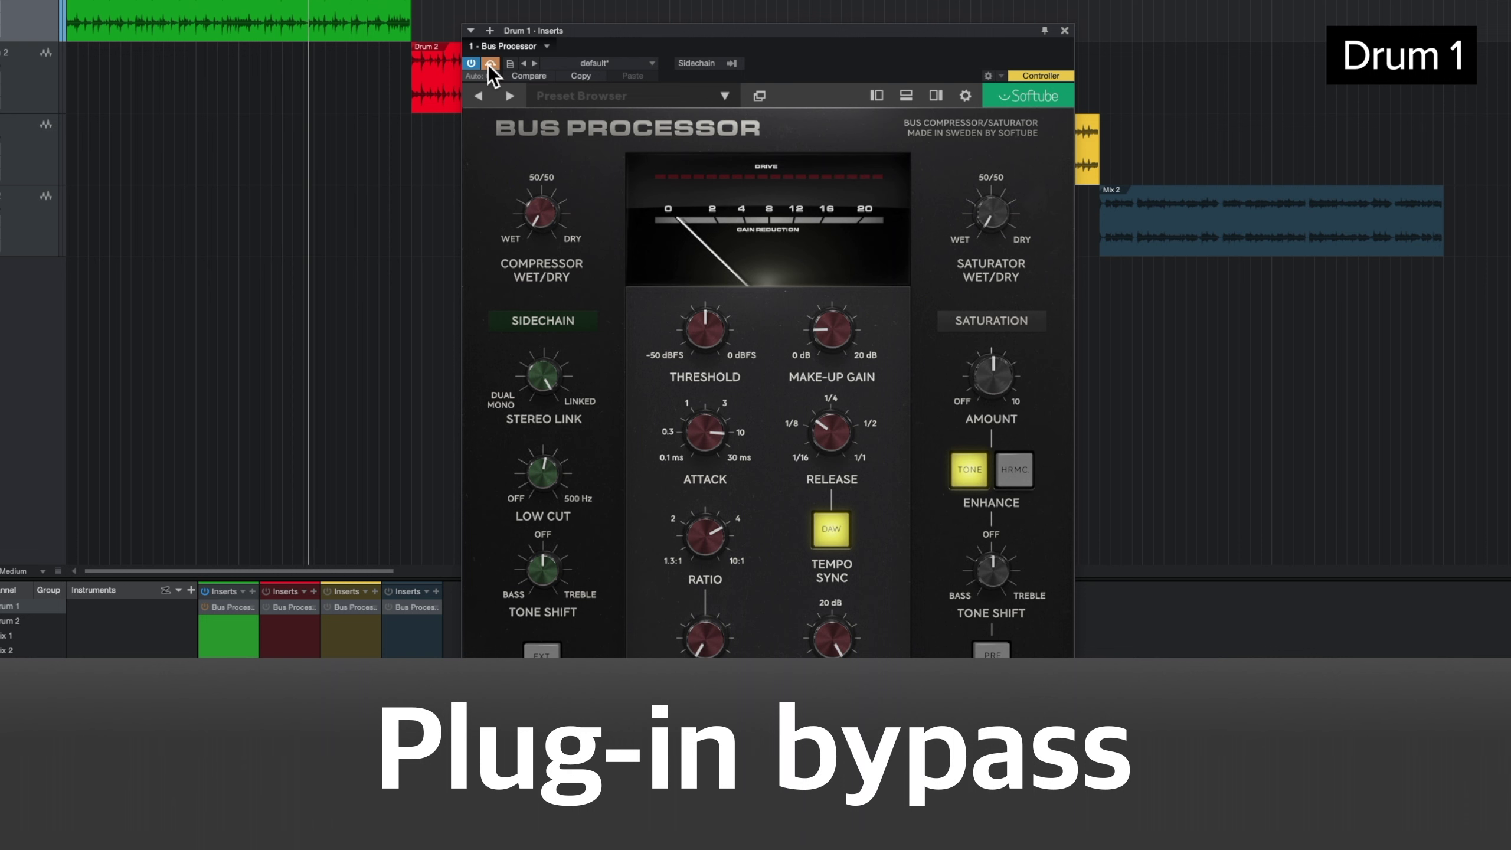
left_click(489, 63)
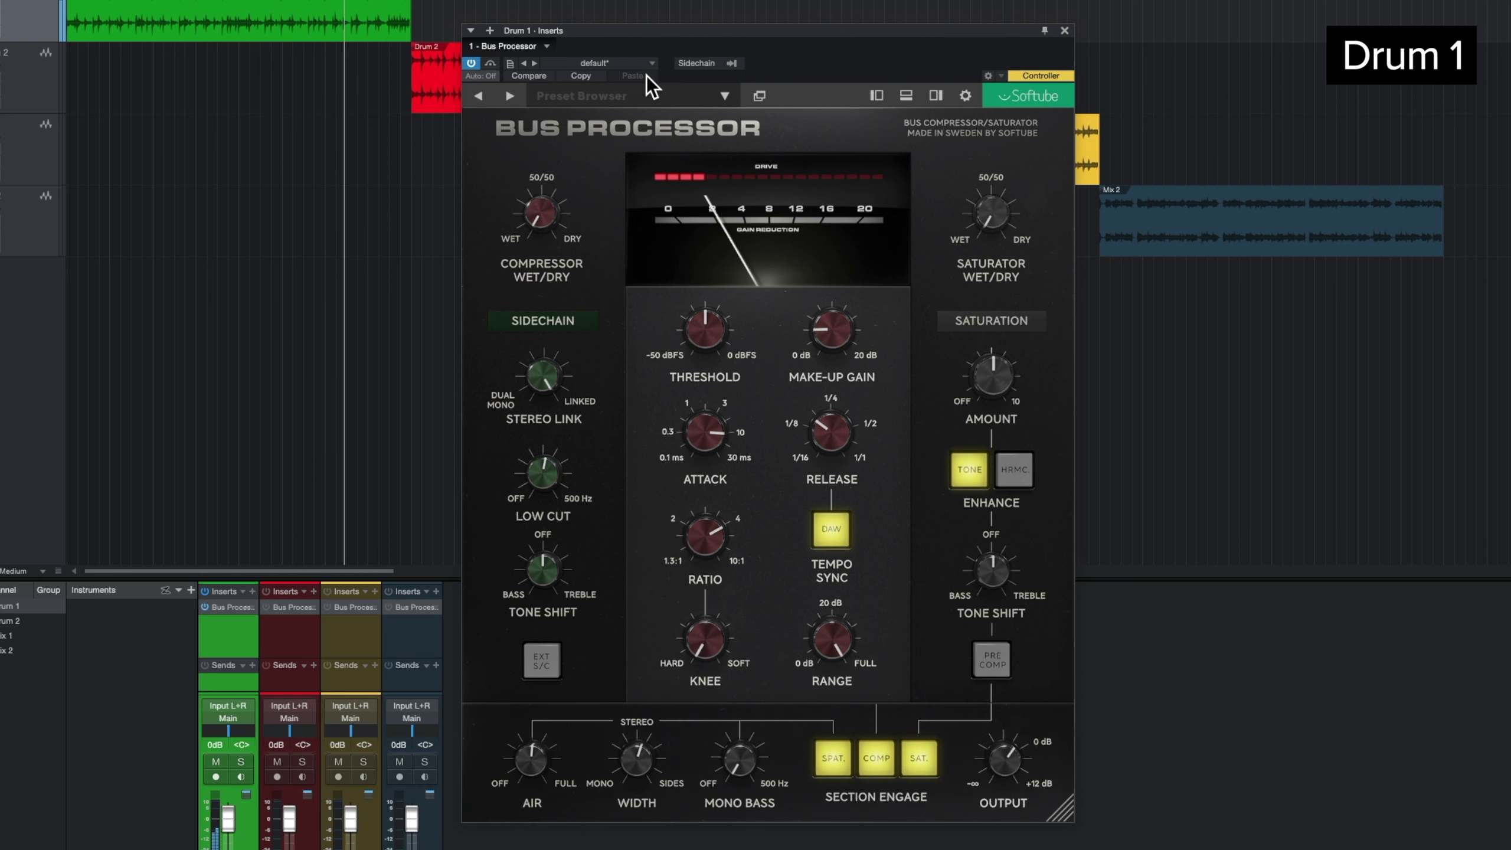
scroll(1004, 759, "up", 2)
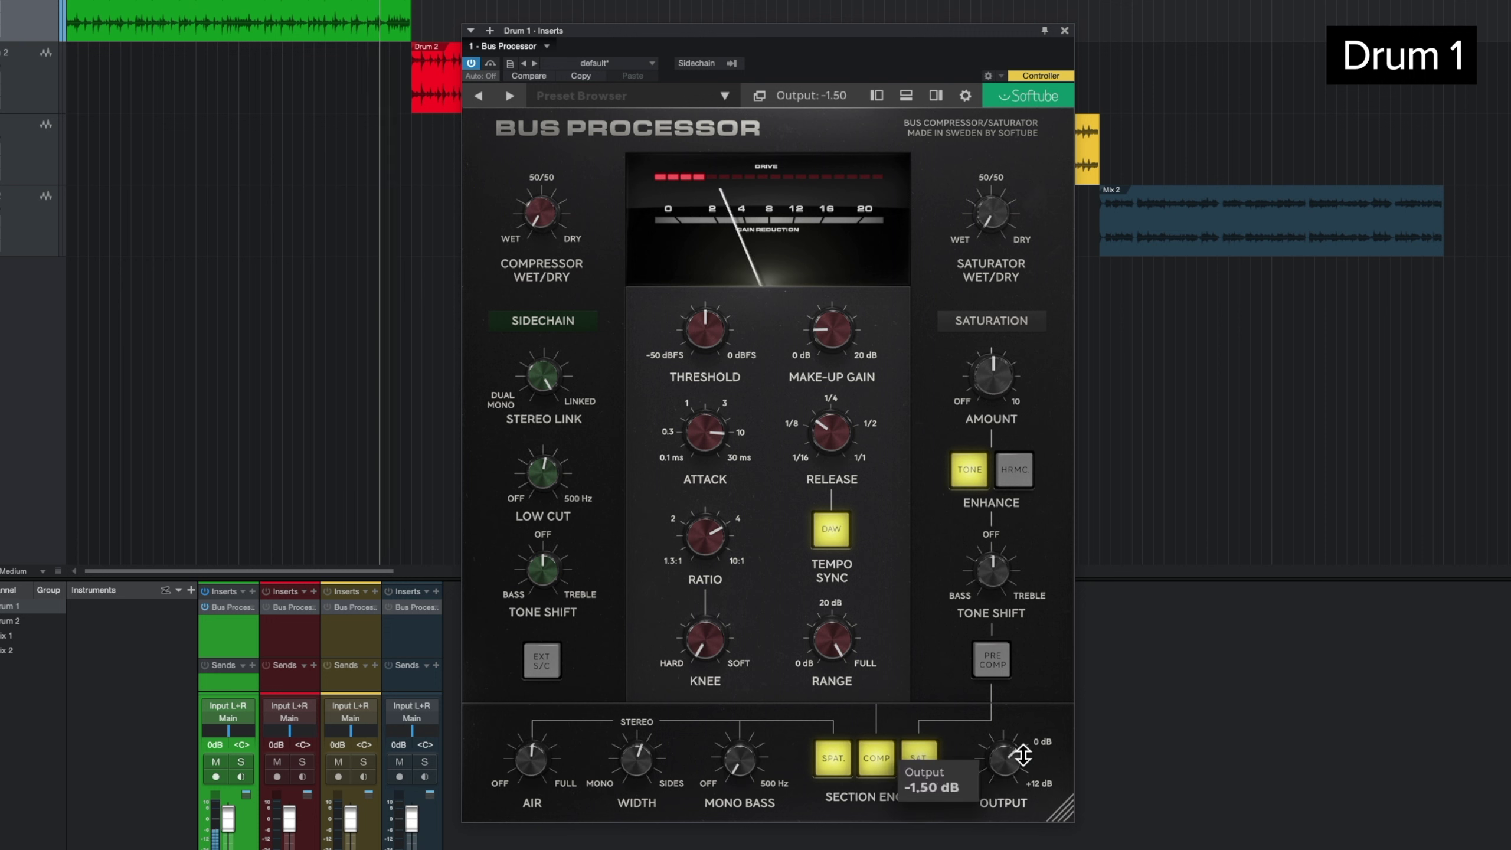
- Load the factory preset Drum Bus and lower its threshold to -24.75 dB
left_click(667, 90)
mouse_move(680, 118)
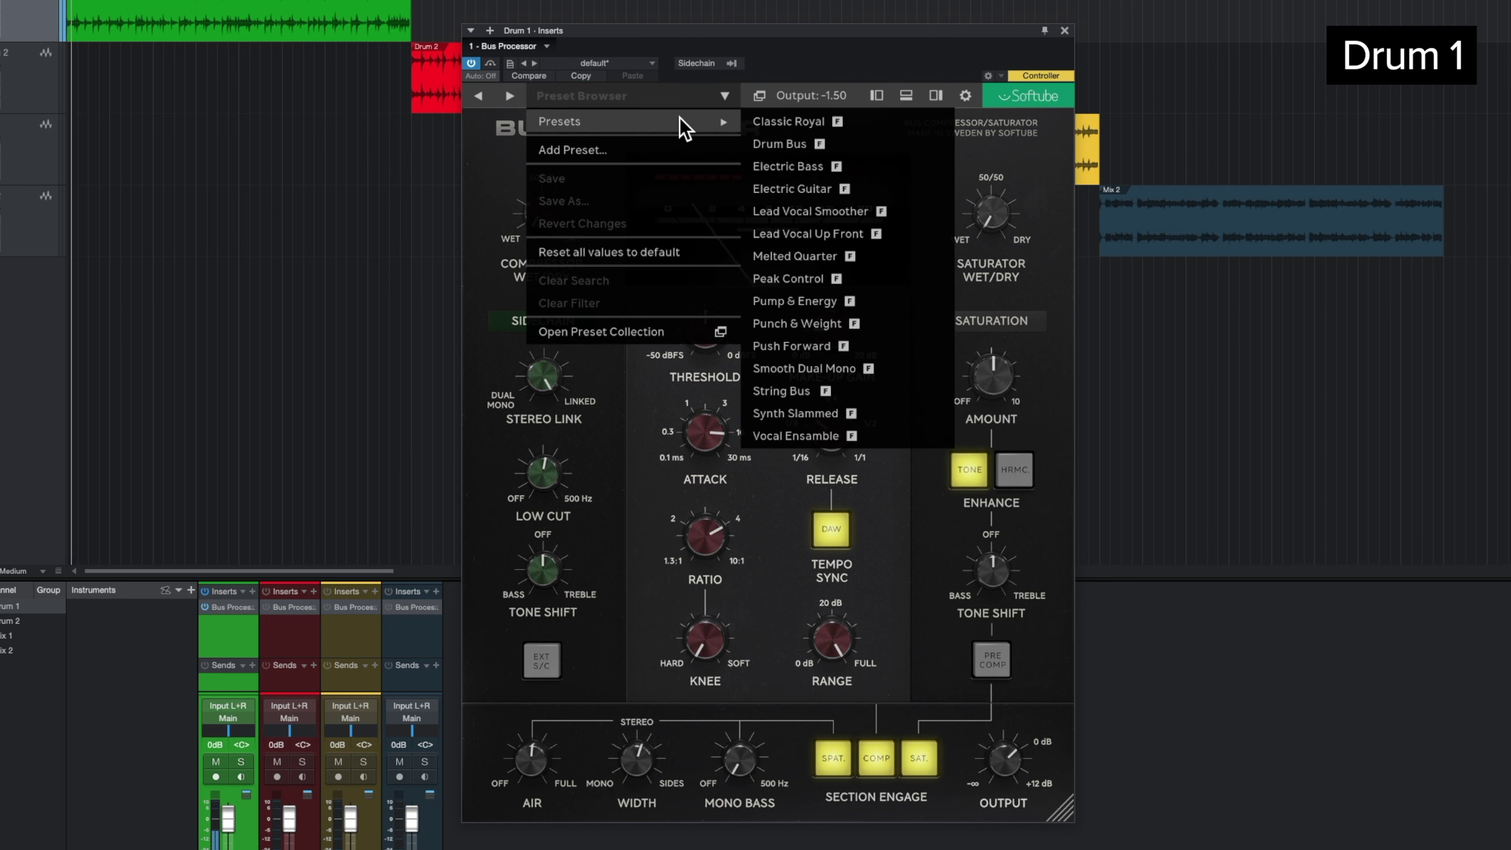
left_click(772, 153)
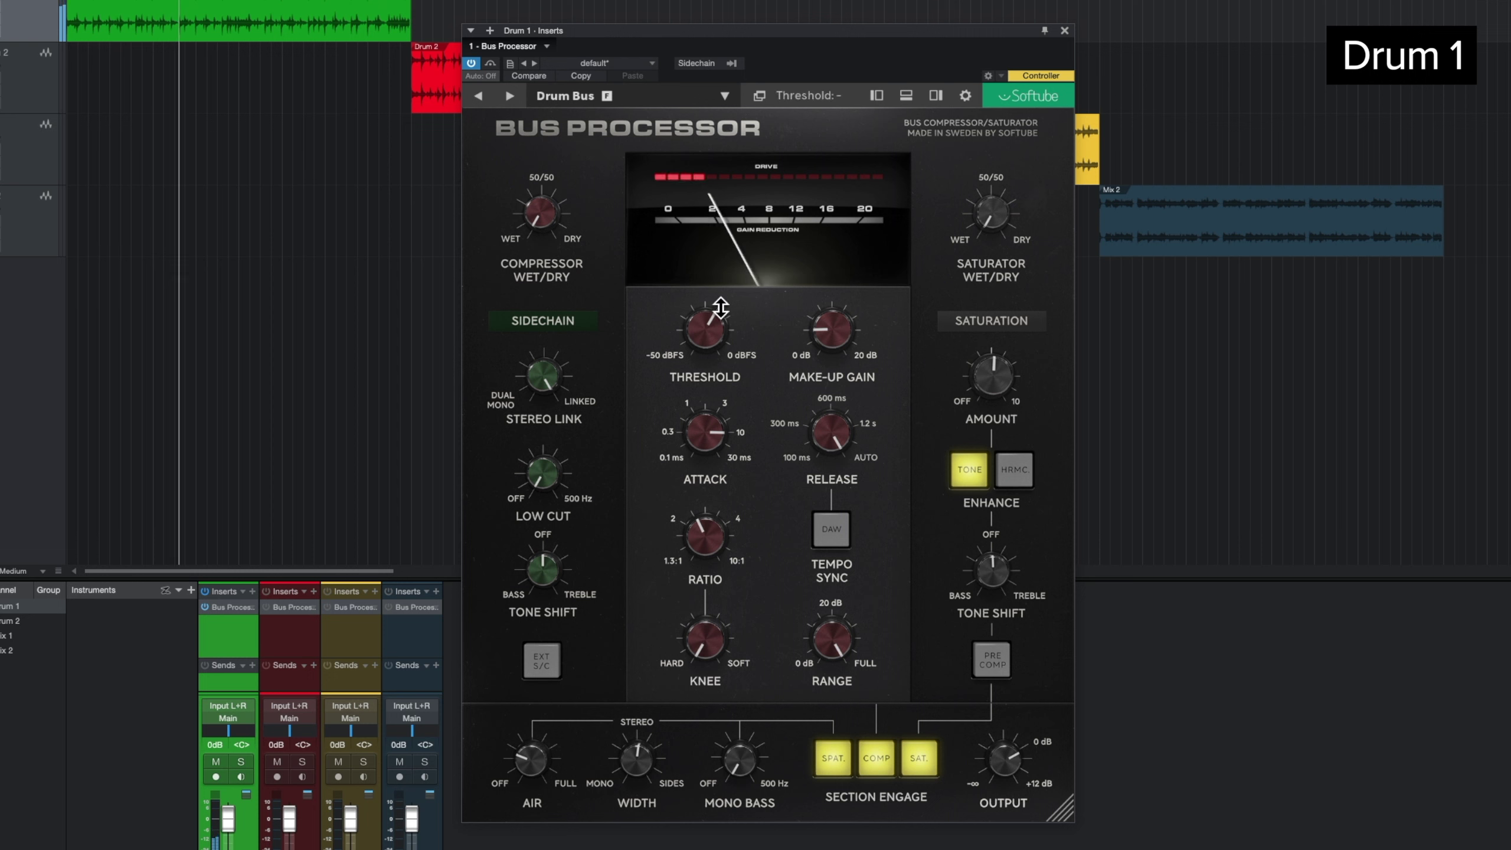
left_click_drag(719, 311, 712, 351)
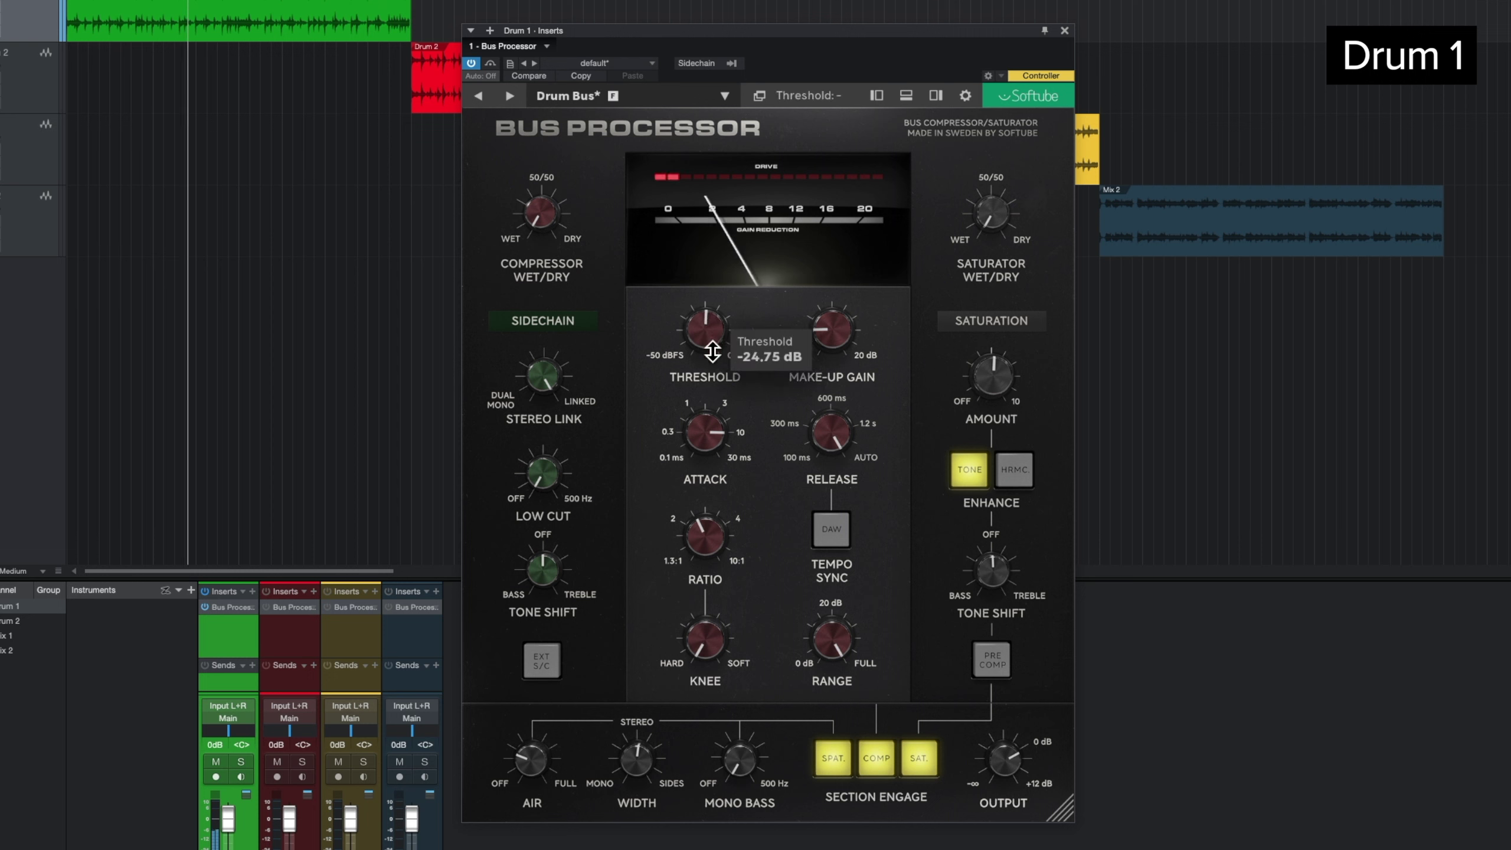
- Load the factory preset Pump & Energy for the first drum track
left_click(720, 95)
mouse_move(710, 122)
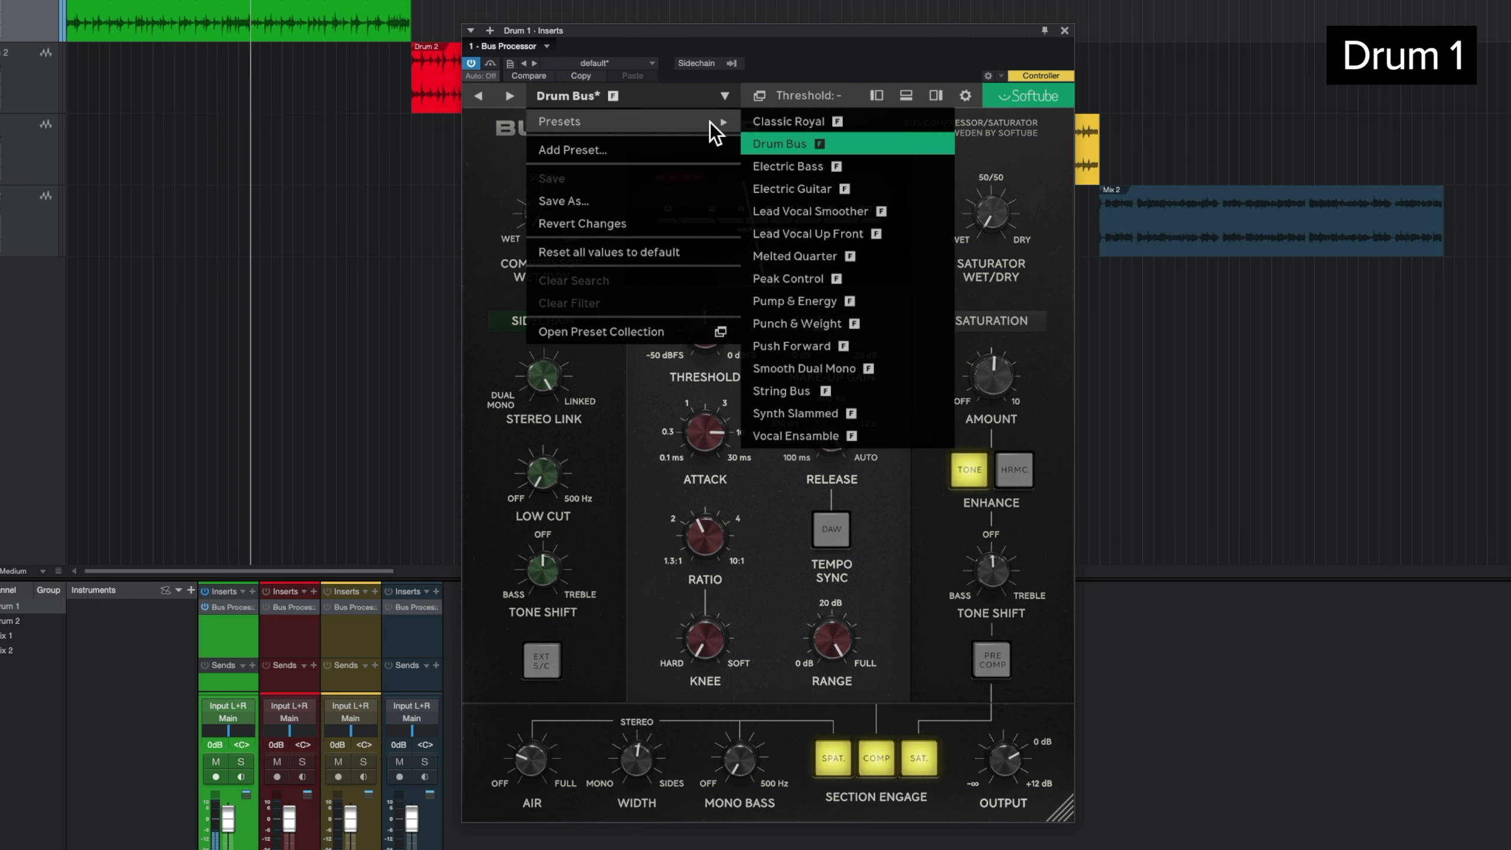
left_click(881, 301)
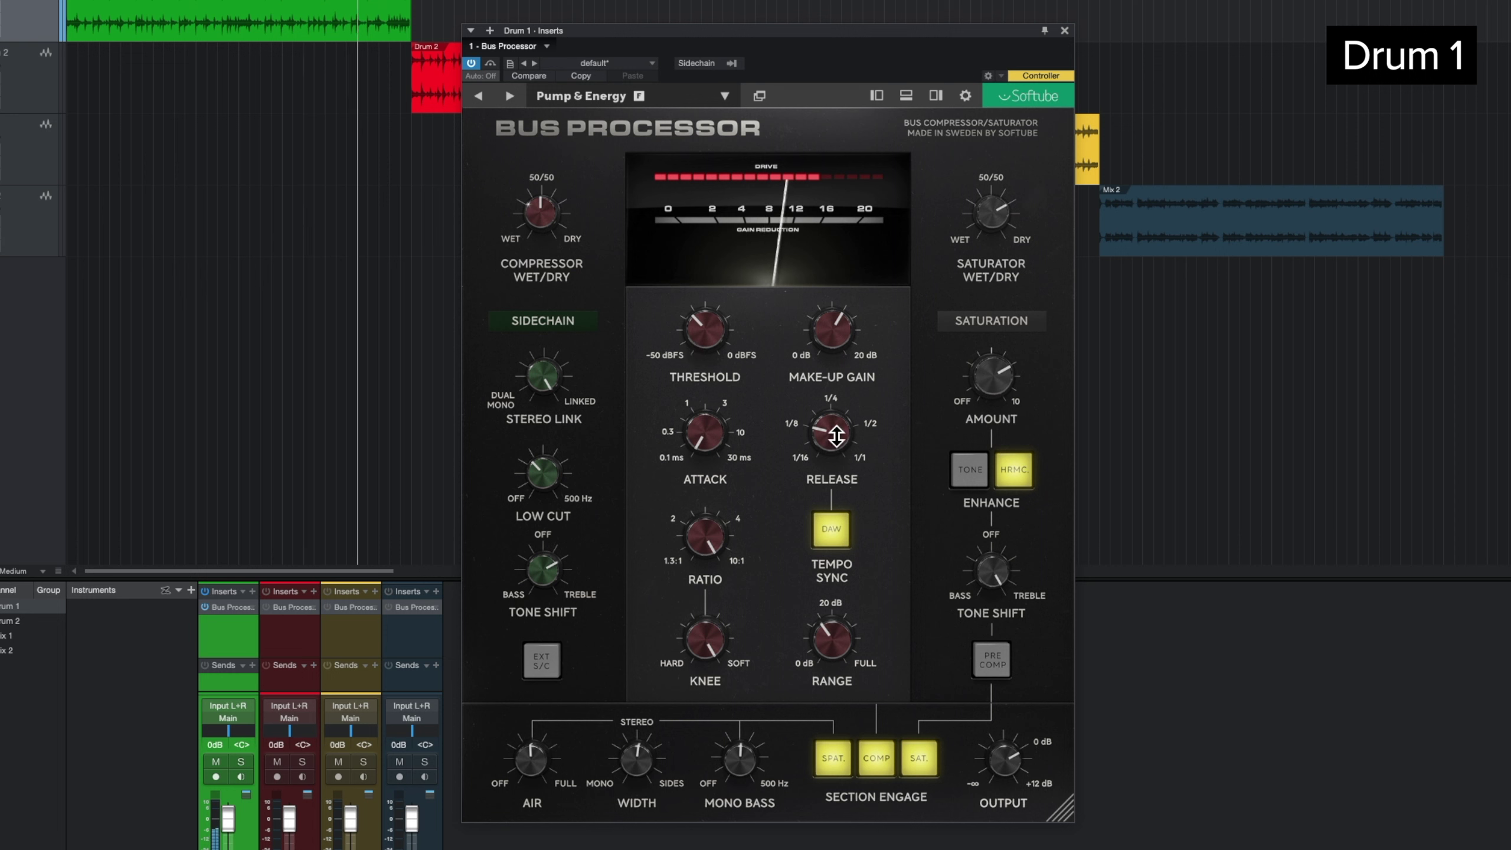
- Turn off tempo sync, set the release to 0.20 s and raise the threshold to -29.25 dB
left_click(831, 529)
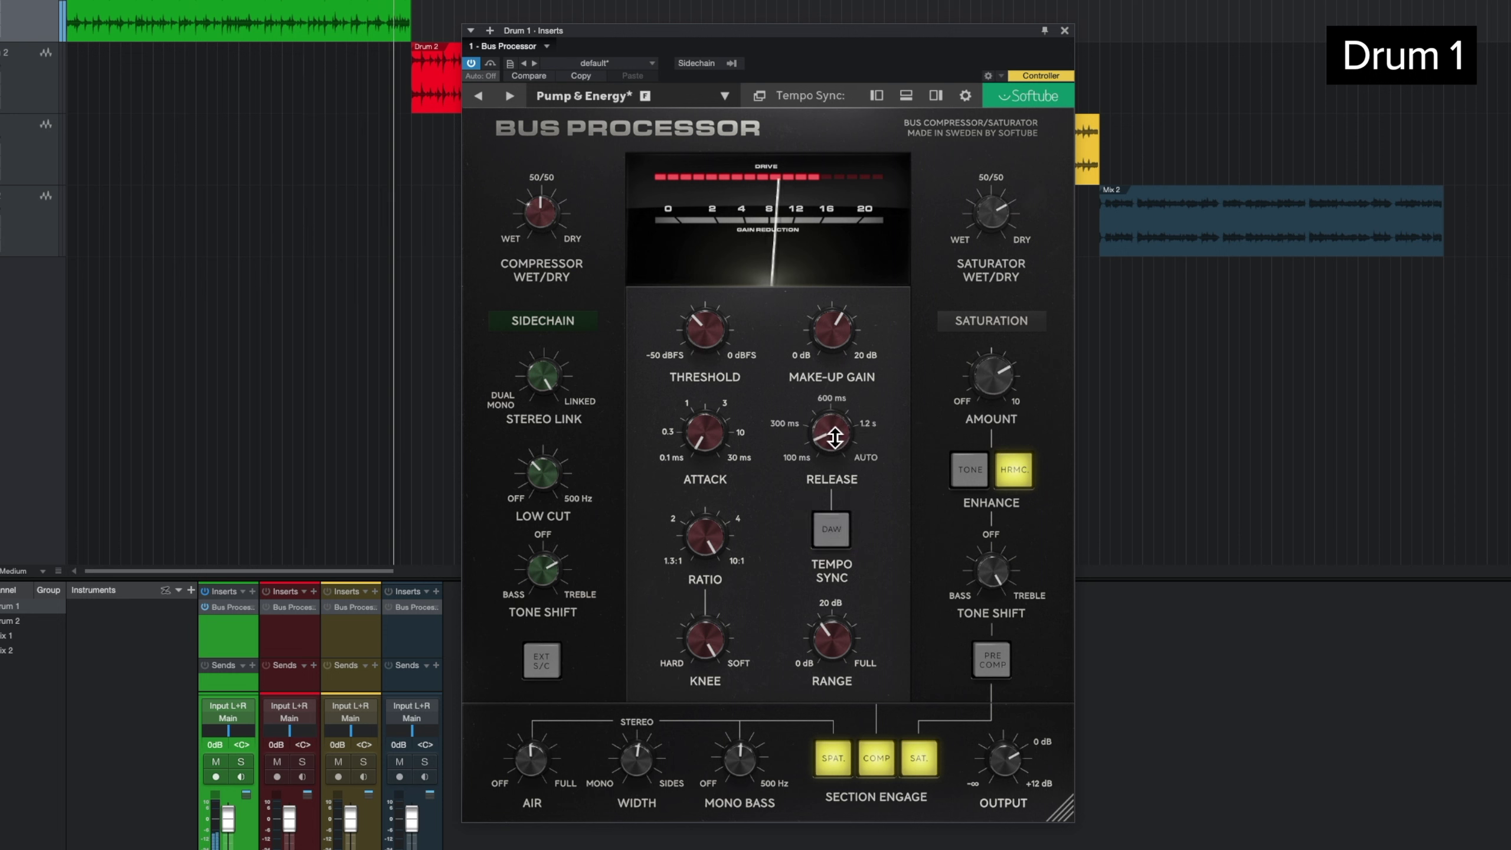
mouse_move(834, 436)
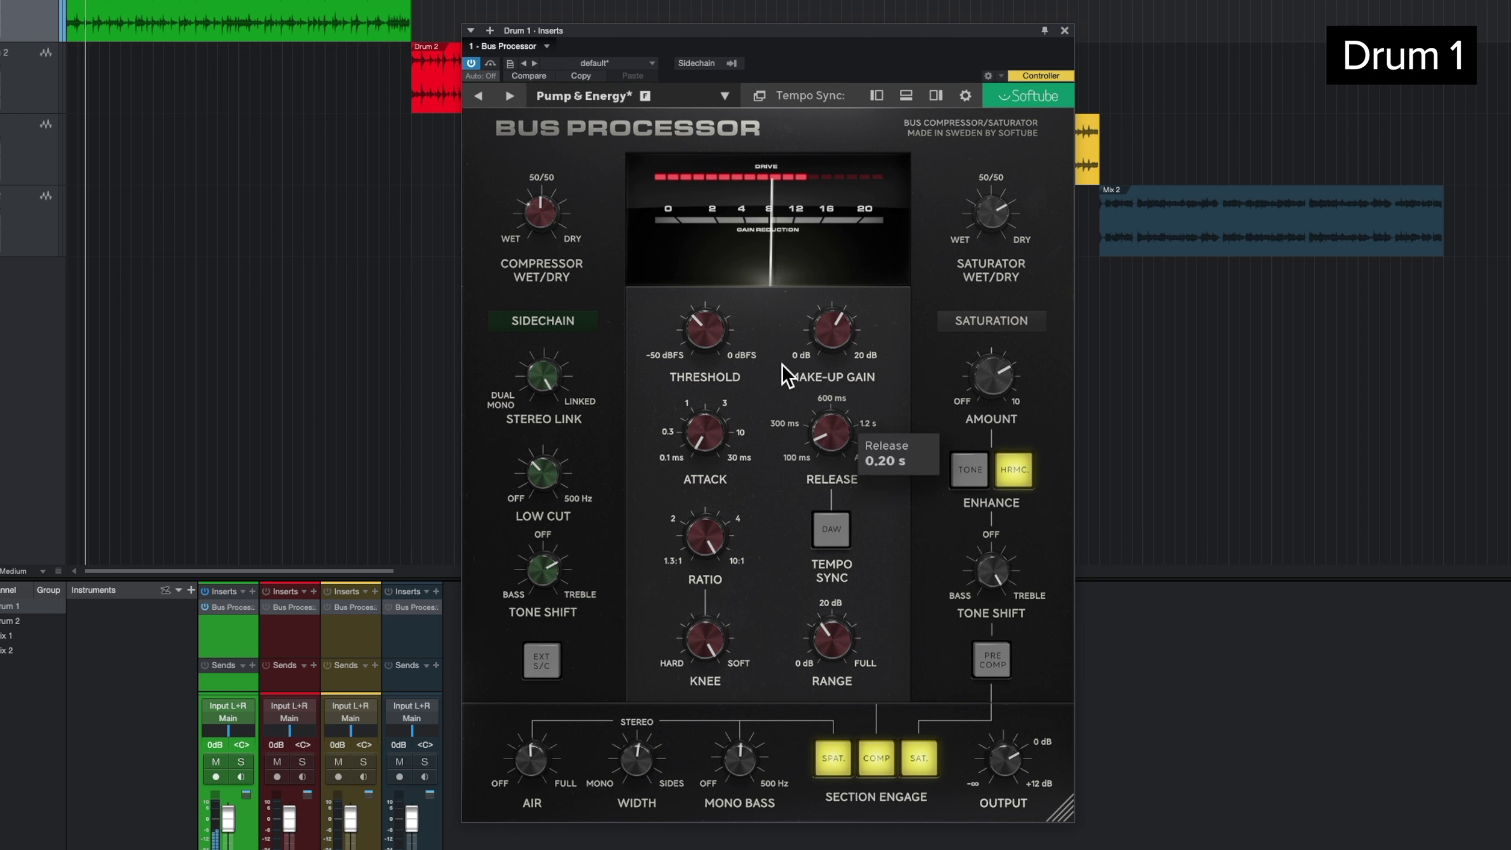
mouse_move(710, 324)
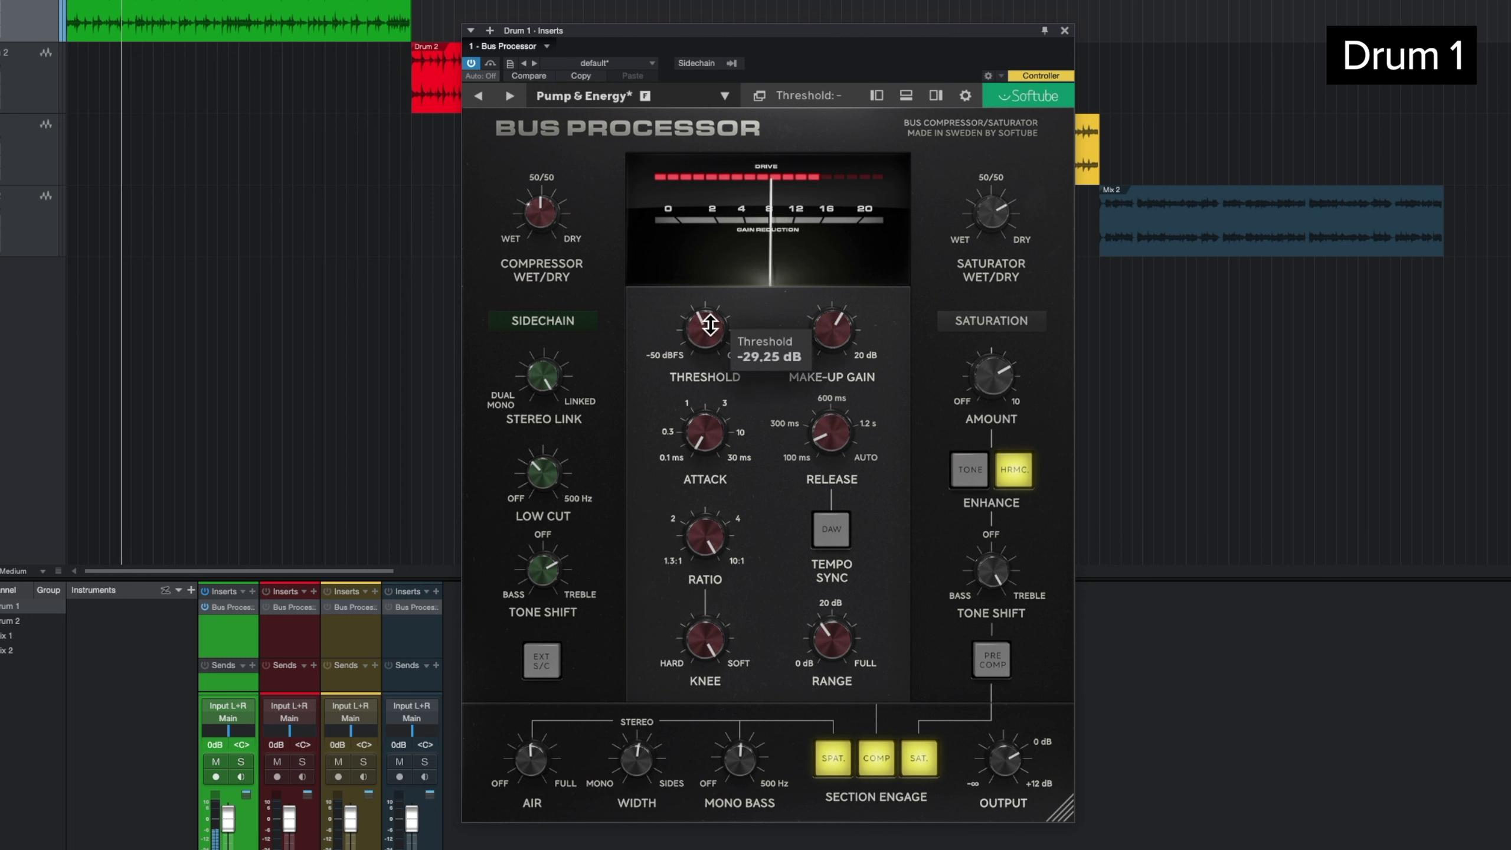
- Load the factory preset Punch & Weight for the first drum track and lower its threshold to -31.75 dB
left_click(724, 96)
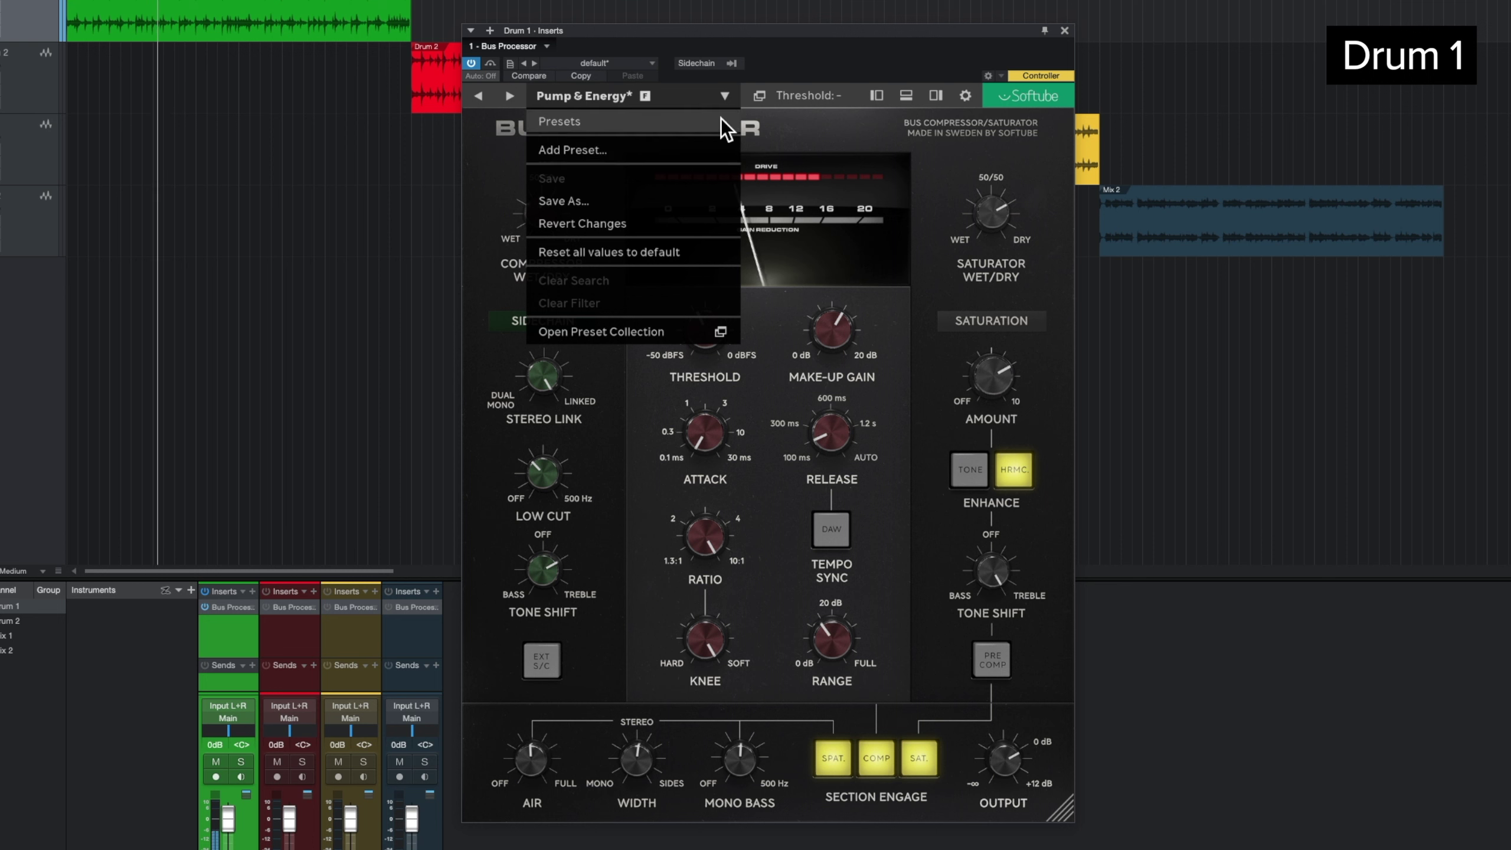
mouse_move(720, 118)
left_click(875, 328)
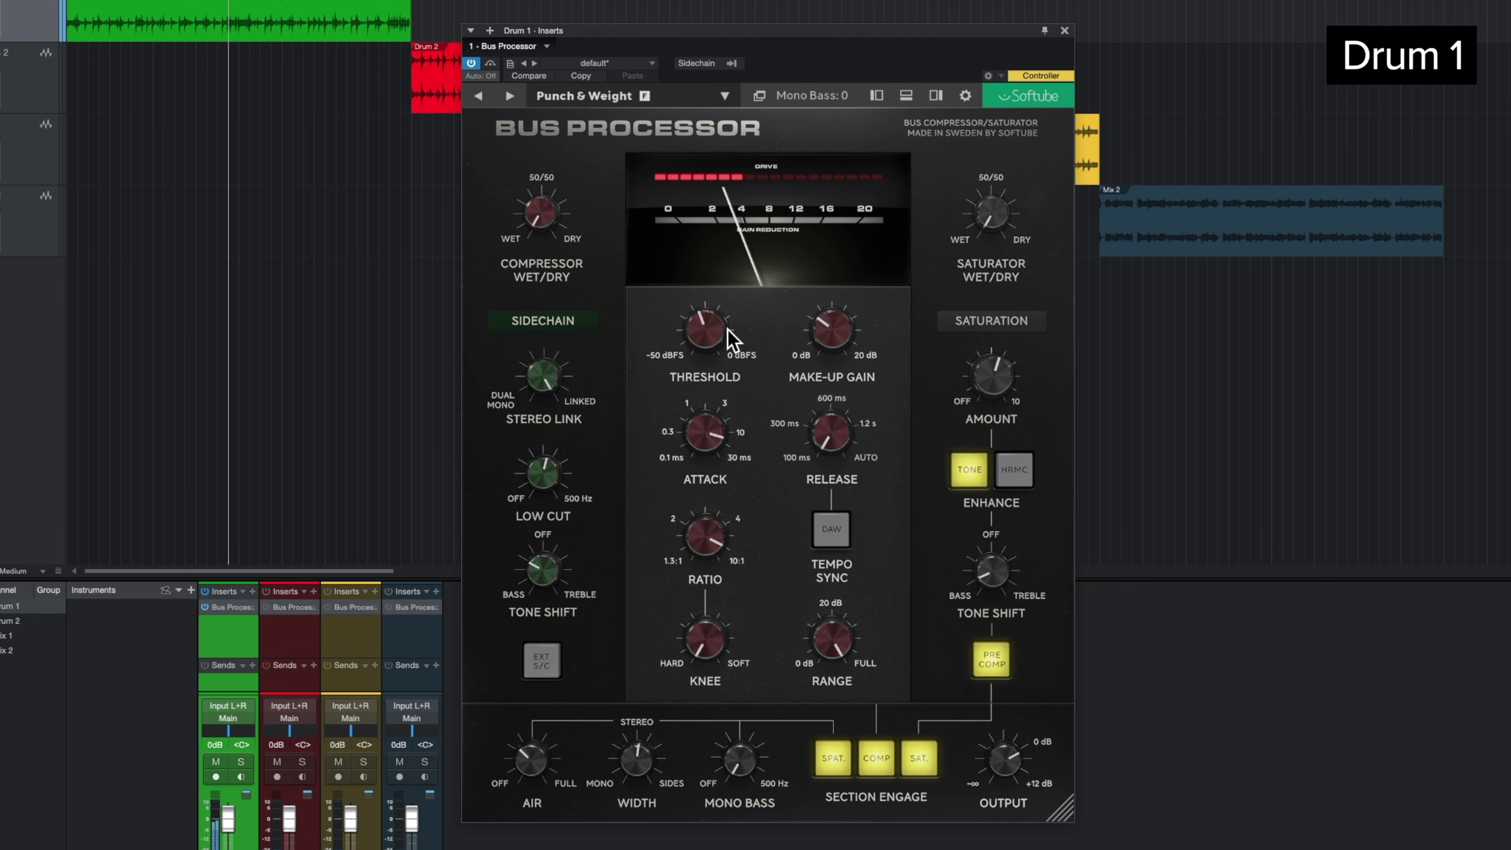
left_click_drag(708, 335, 710, 351)
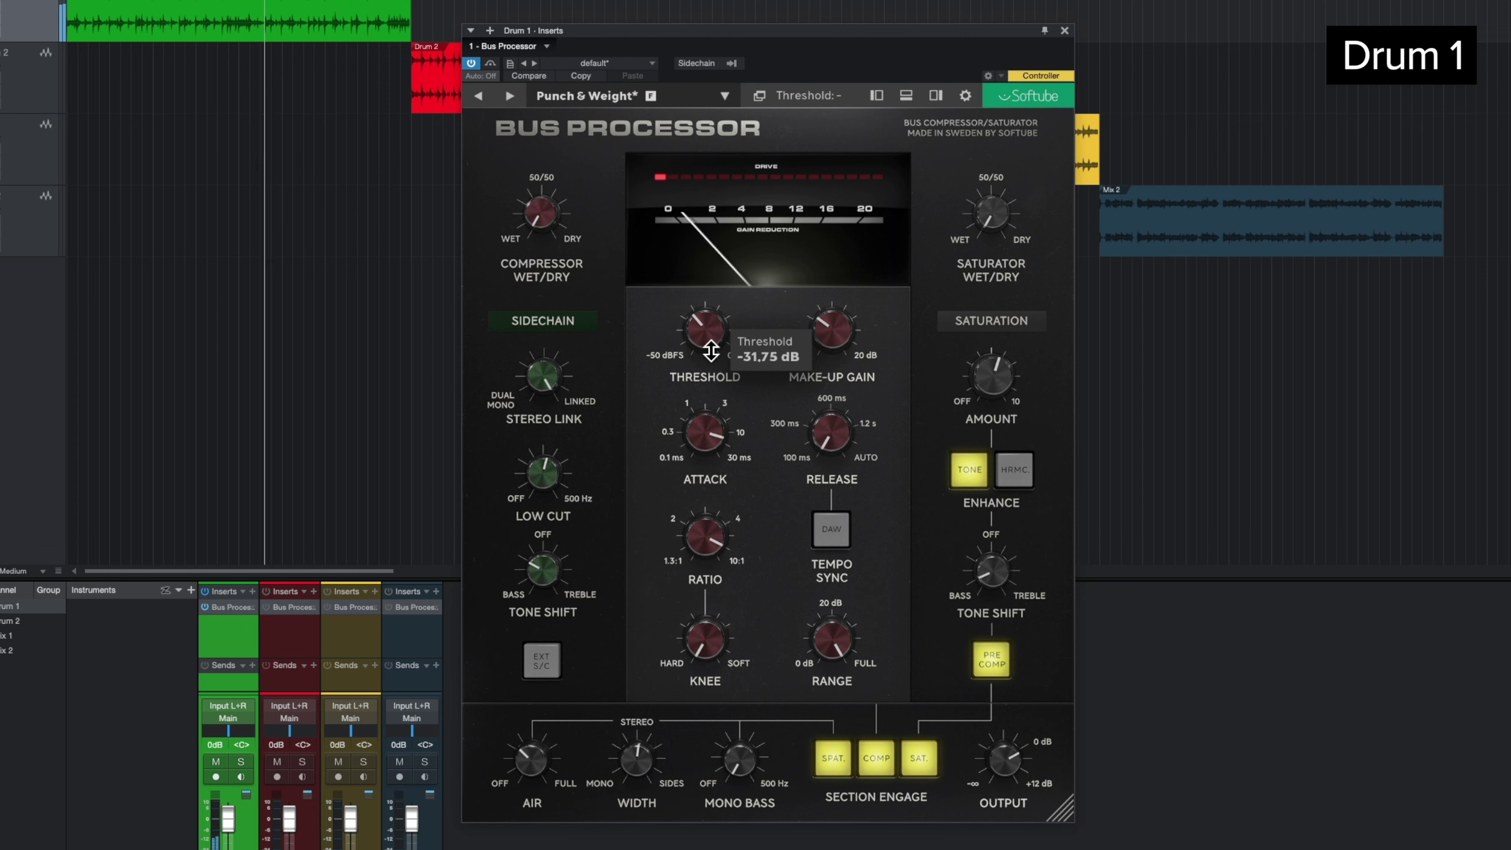
- Compare the first drum track's sound with the Punch & Weight processing bypassed and active
left_click(489, 62)
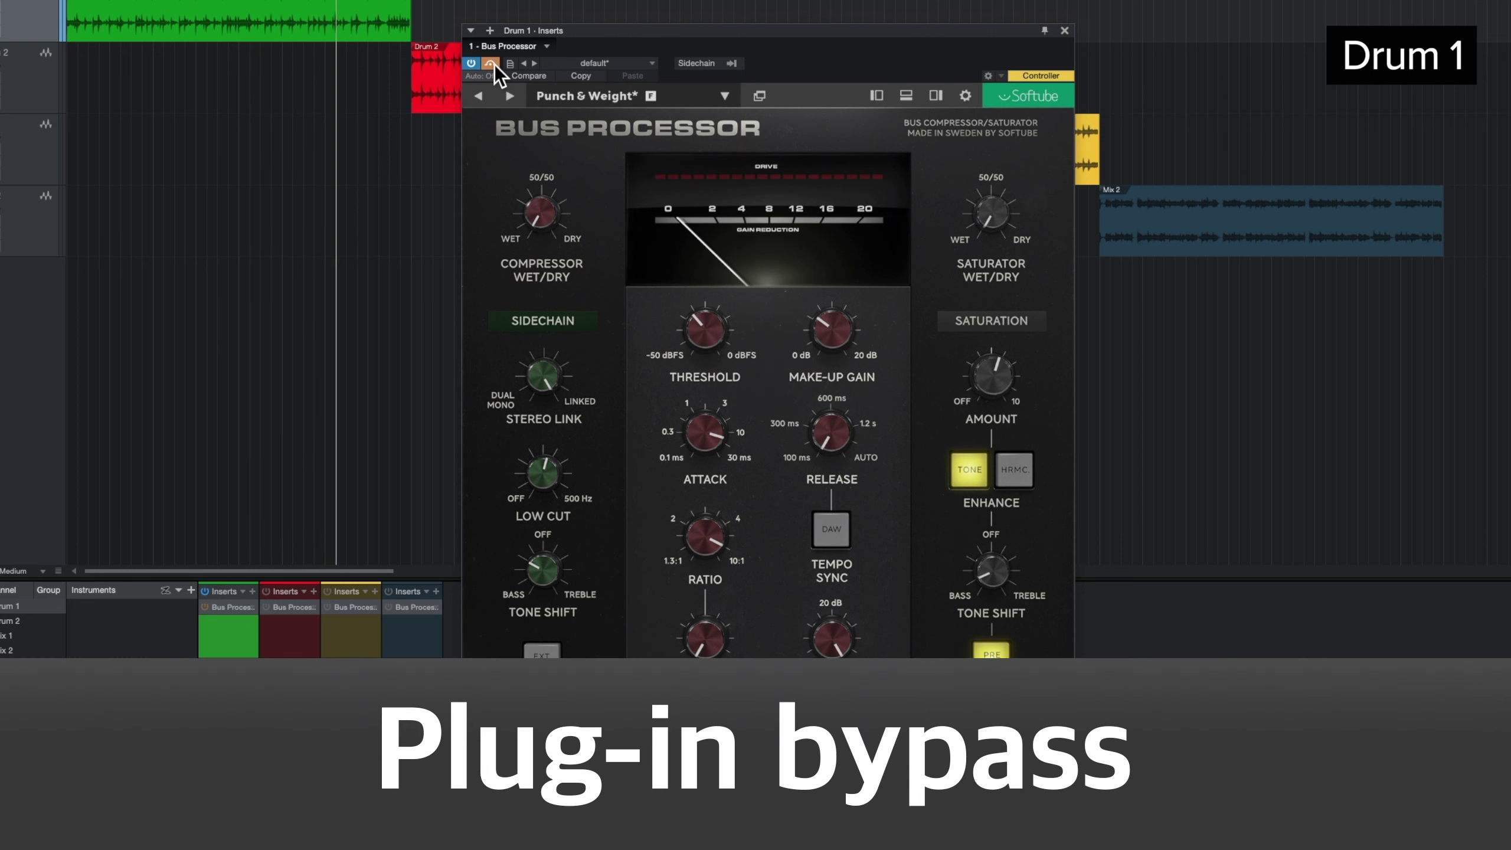
left_click(490, 63)
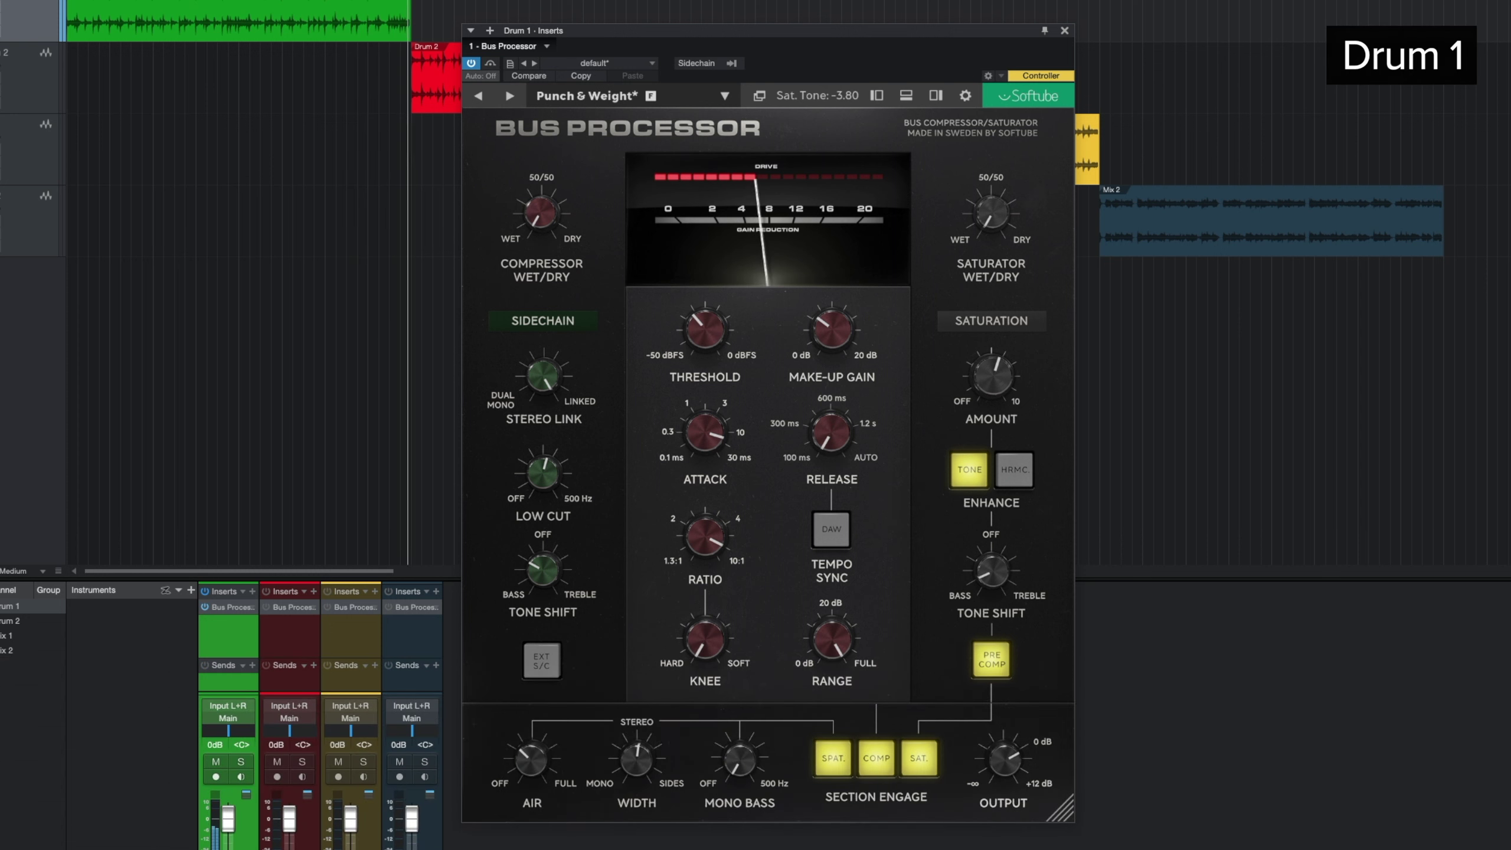
- Switch on the Bus Processor on the Drum 2 track, lower its threshold and set the ratio to 4.83:1
key("Down")
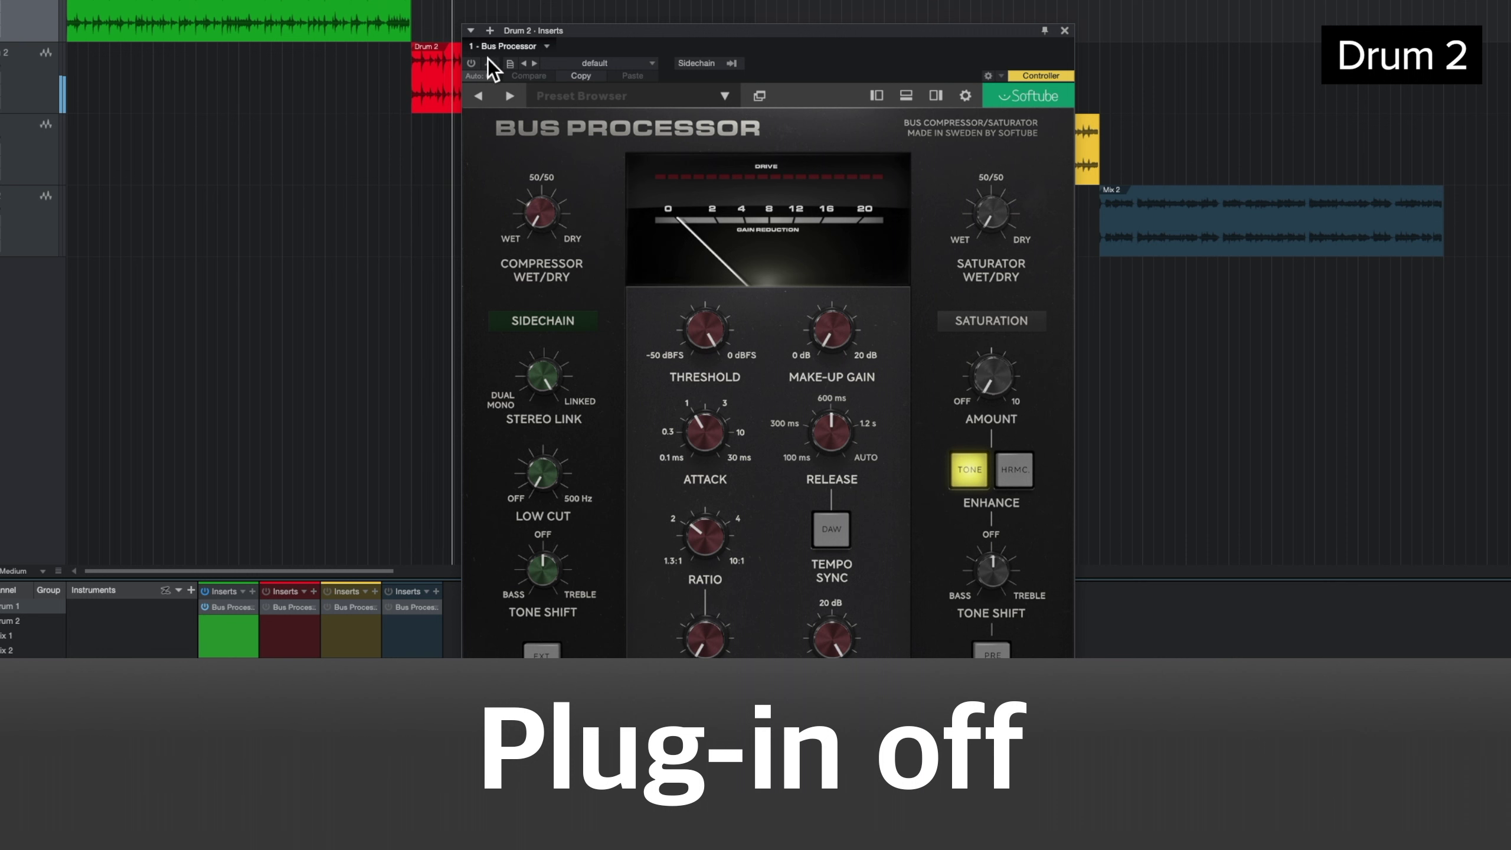
left_click(471, 62)
left_click_drag(714, 334, 713, 416)
left_click_drag(712, 560, 746, 504)
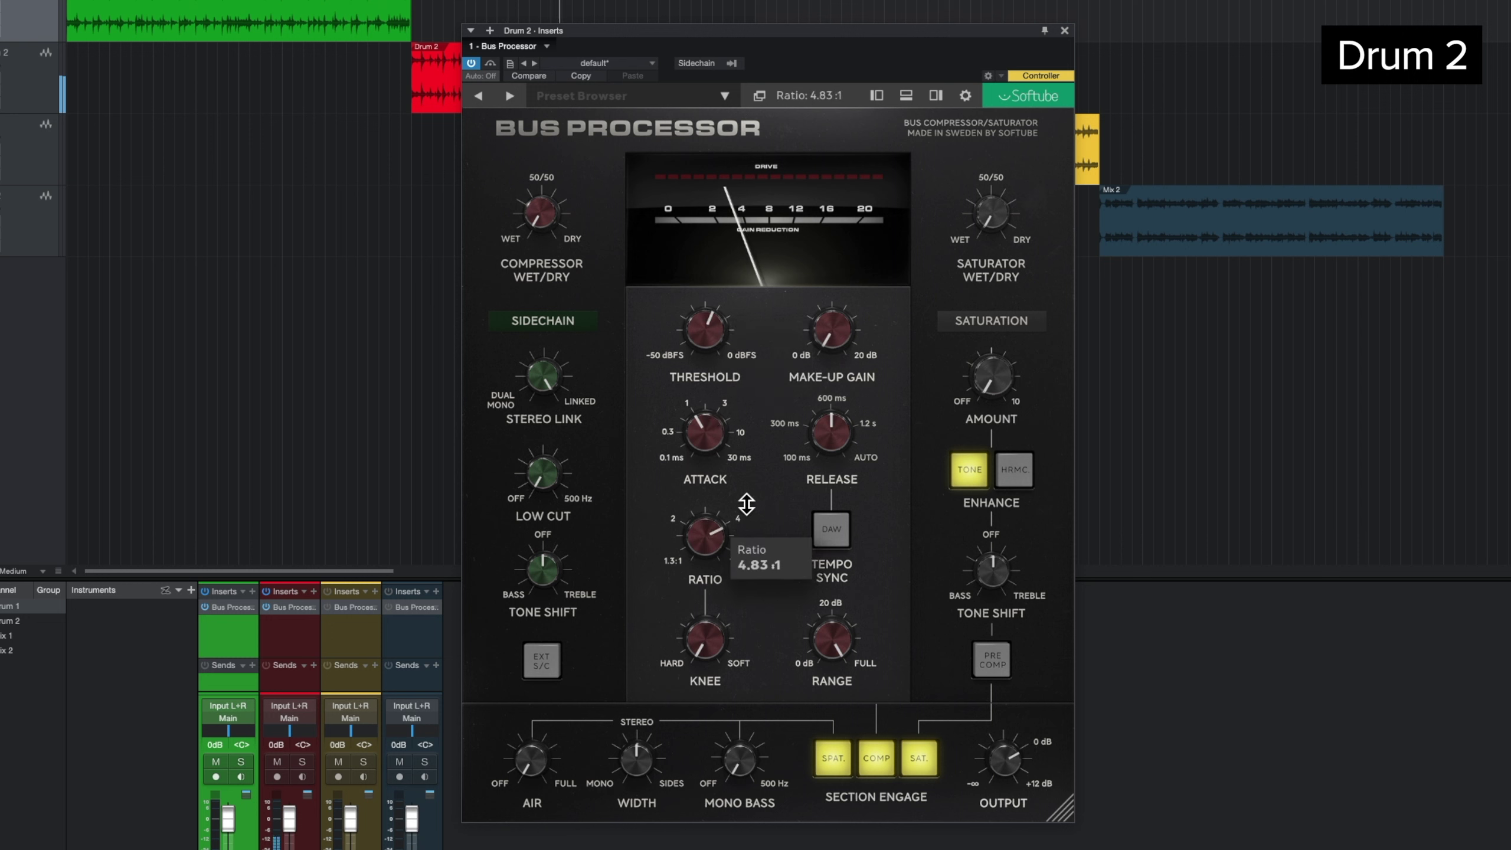
- Lengthen the compressor's attack, raise its make-up gain and shorten the release to 0.24 s
left_click_drag(705, 419, 756, 413)
left_click_drag(839, 335, 837, 497)
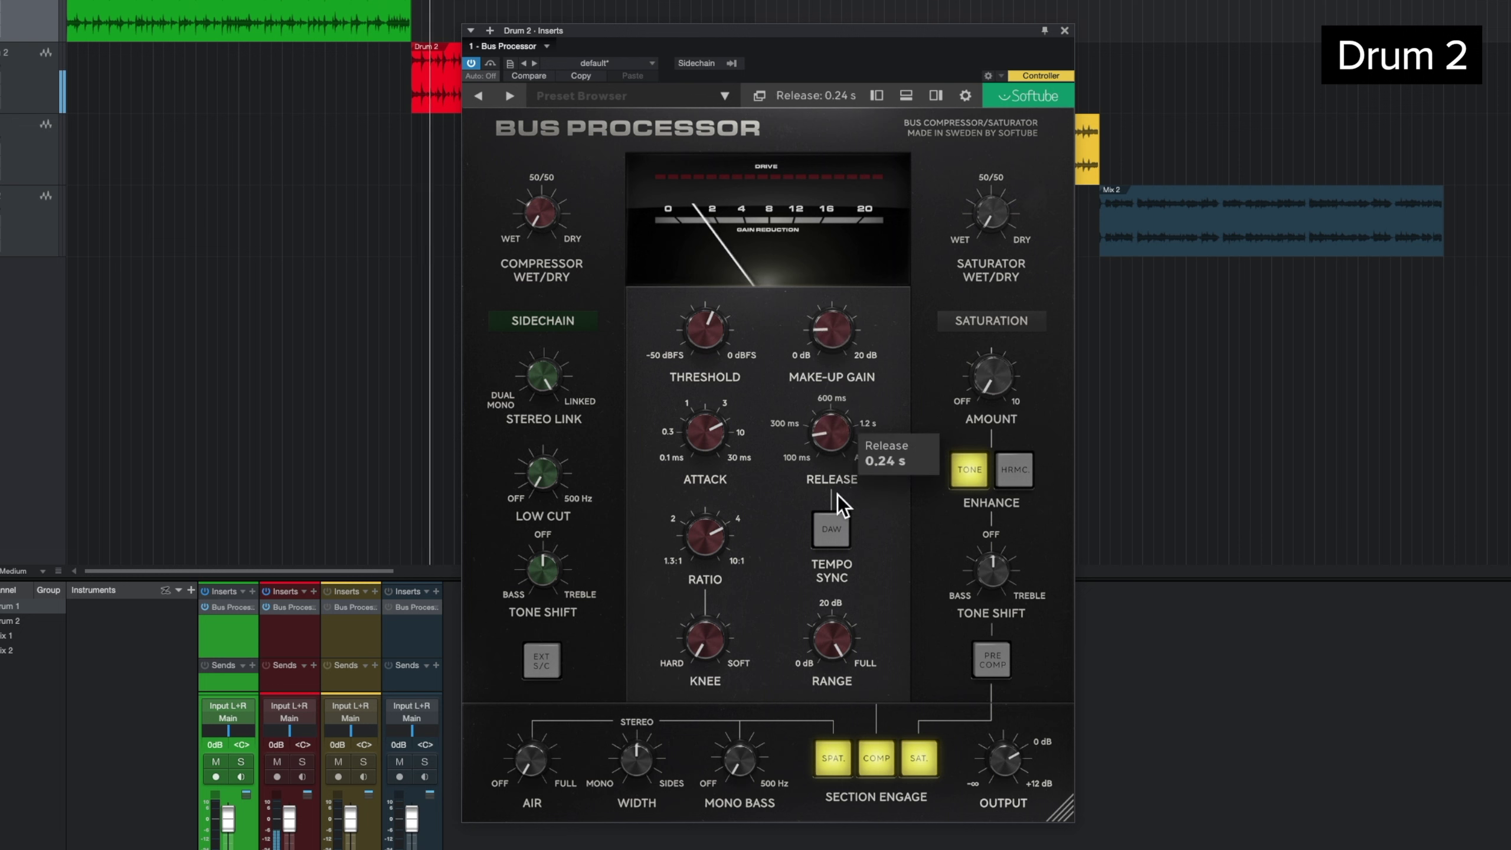
- Set the make-up gain to 3.60 dB and the threshold to -25.75 dB, and keep the release at 0.24 s
left_click_drag(729, 348, 843, 344)
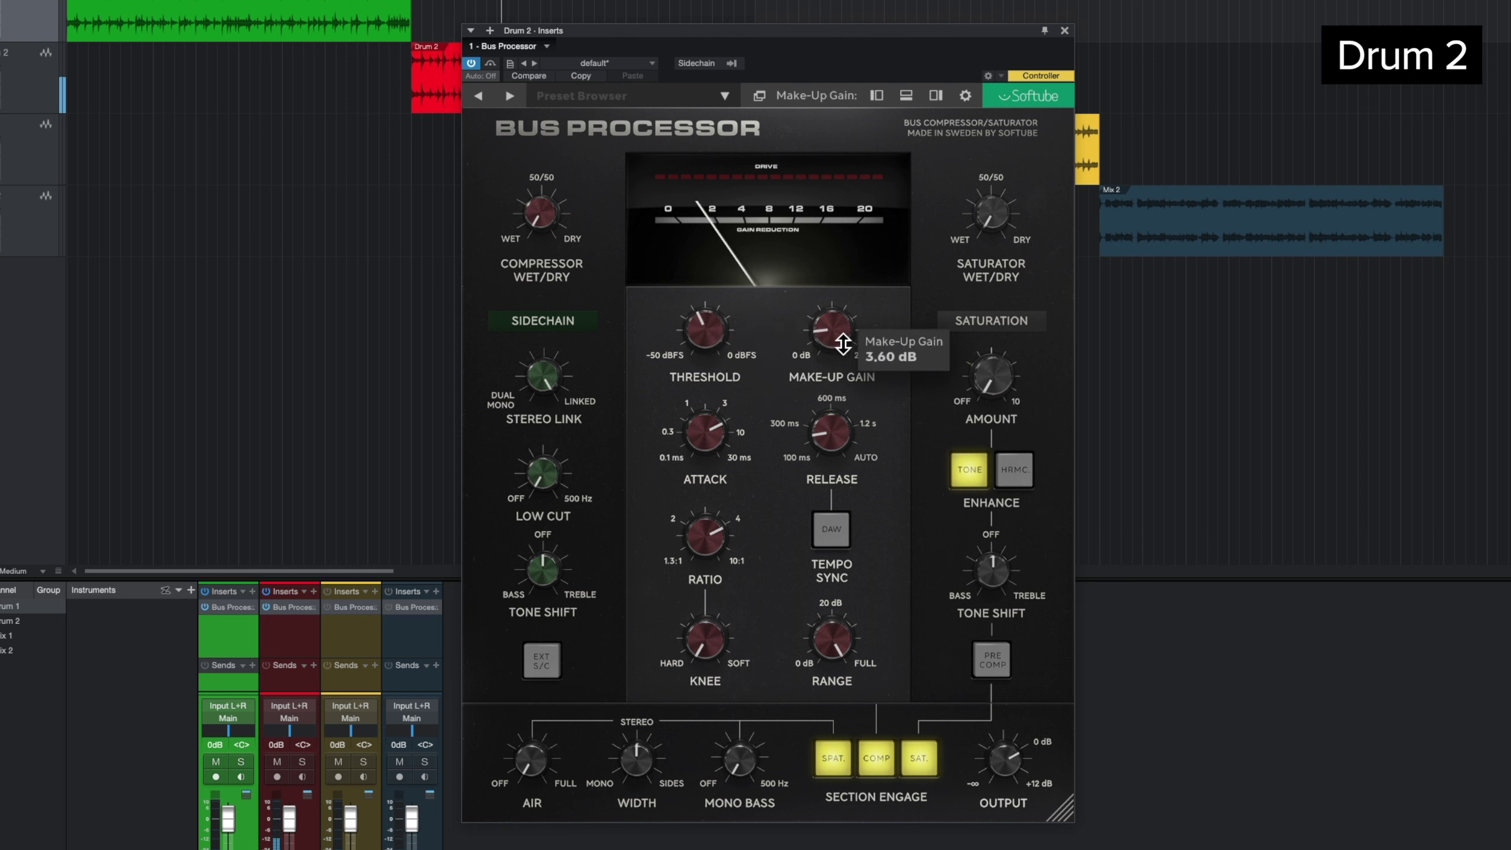
left_click_drag(714, 341, 718, 326)
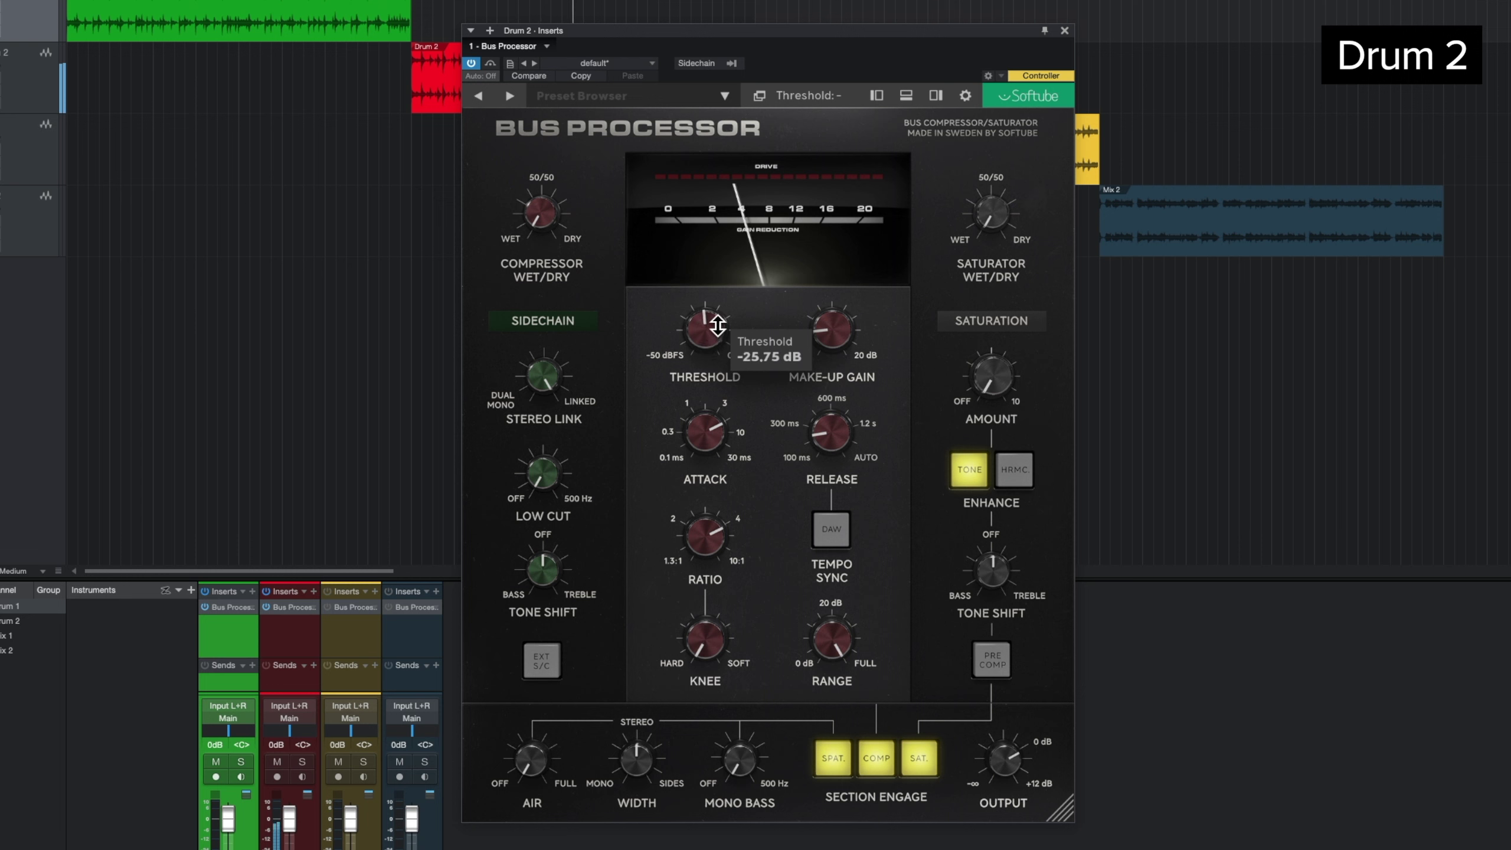
mouse_move(821, 454)
left_mouse_down()
mouse_move(865, 364)
mouse_move(841, 473)
mouse_move(844, 457)
left_mouse_up()
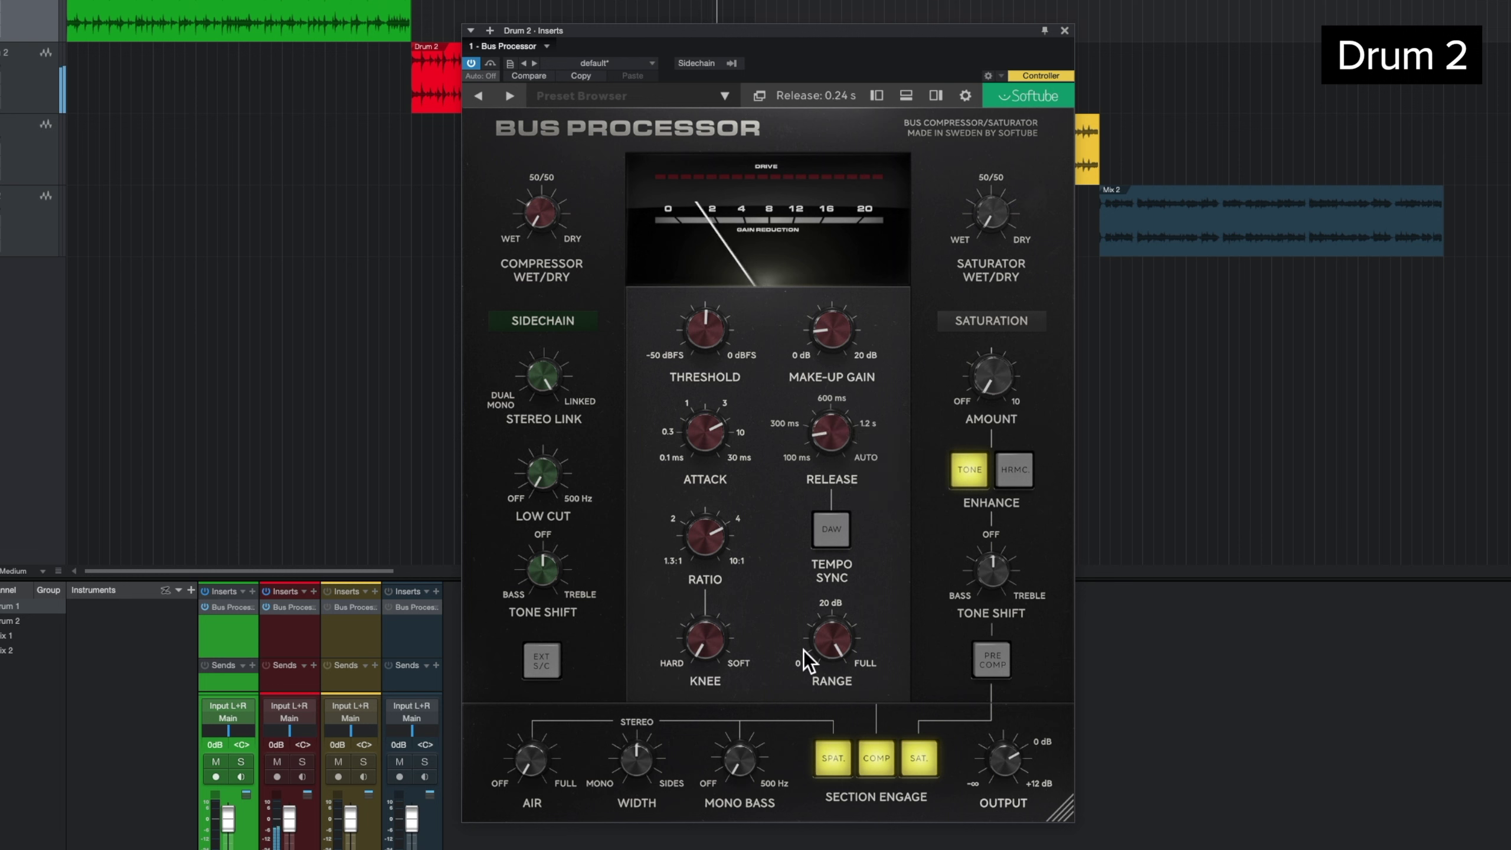
- Shift the sidechain tone slightly toward treble and set Air to 3.00
left_click_drag(550, 584, 569, 522)
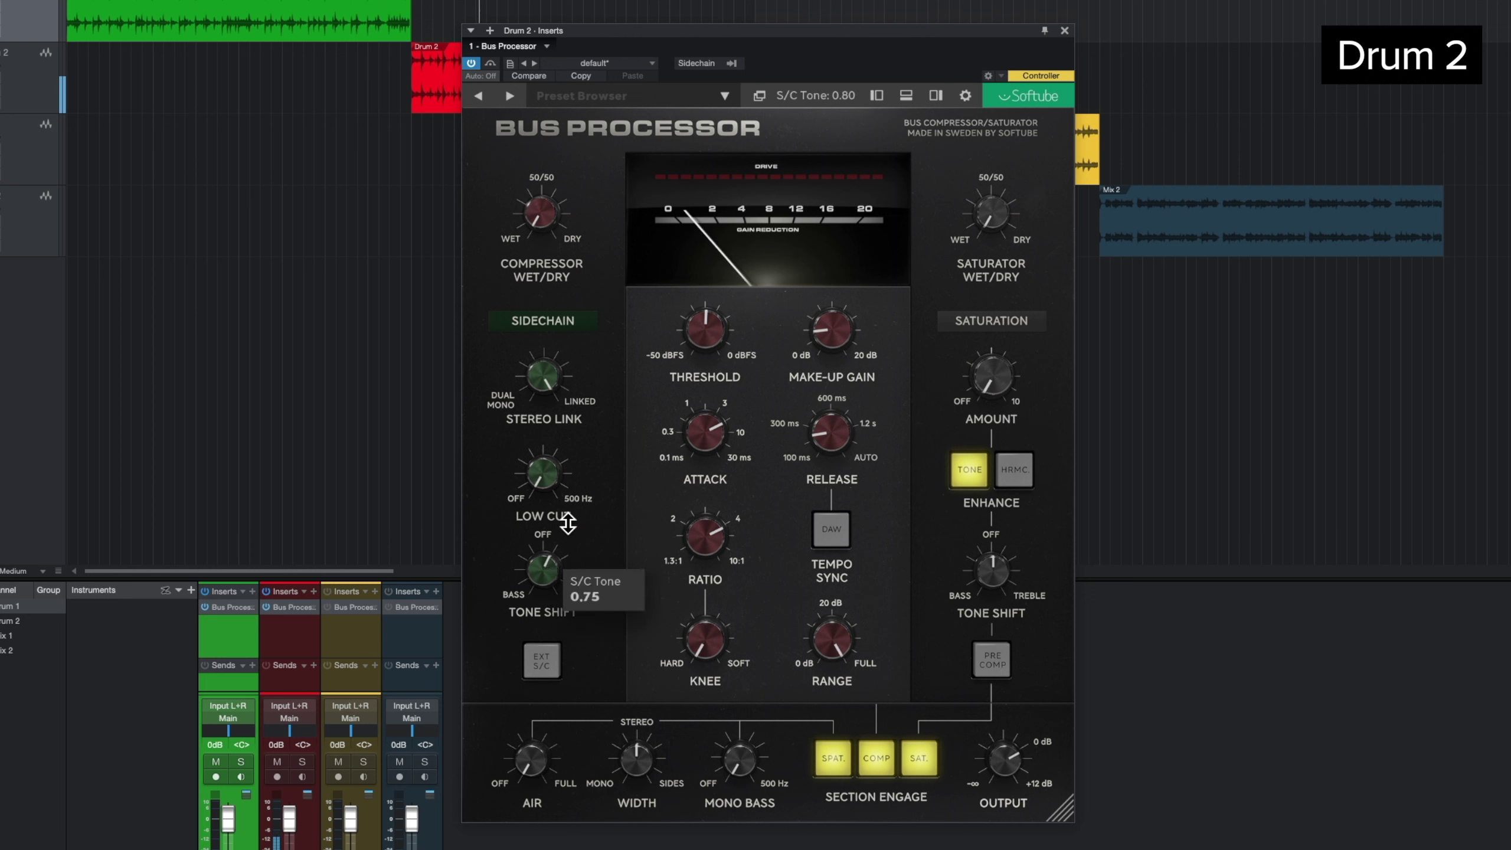
left_click_drag(535, 760, 553, 693)
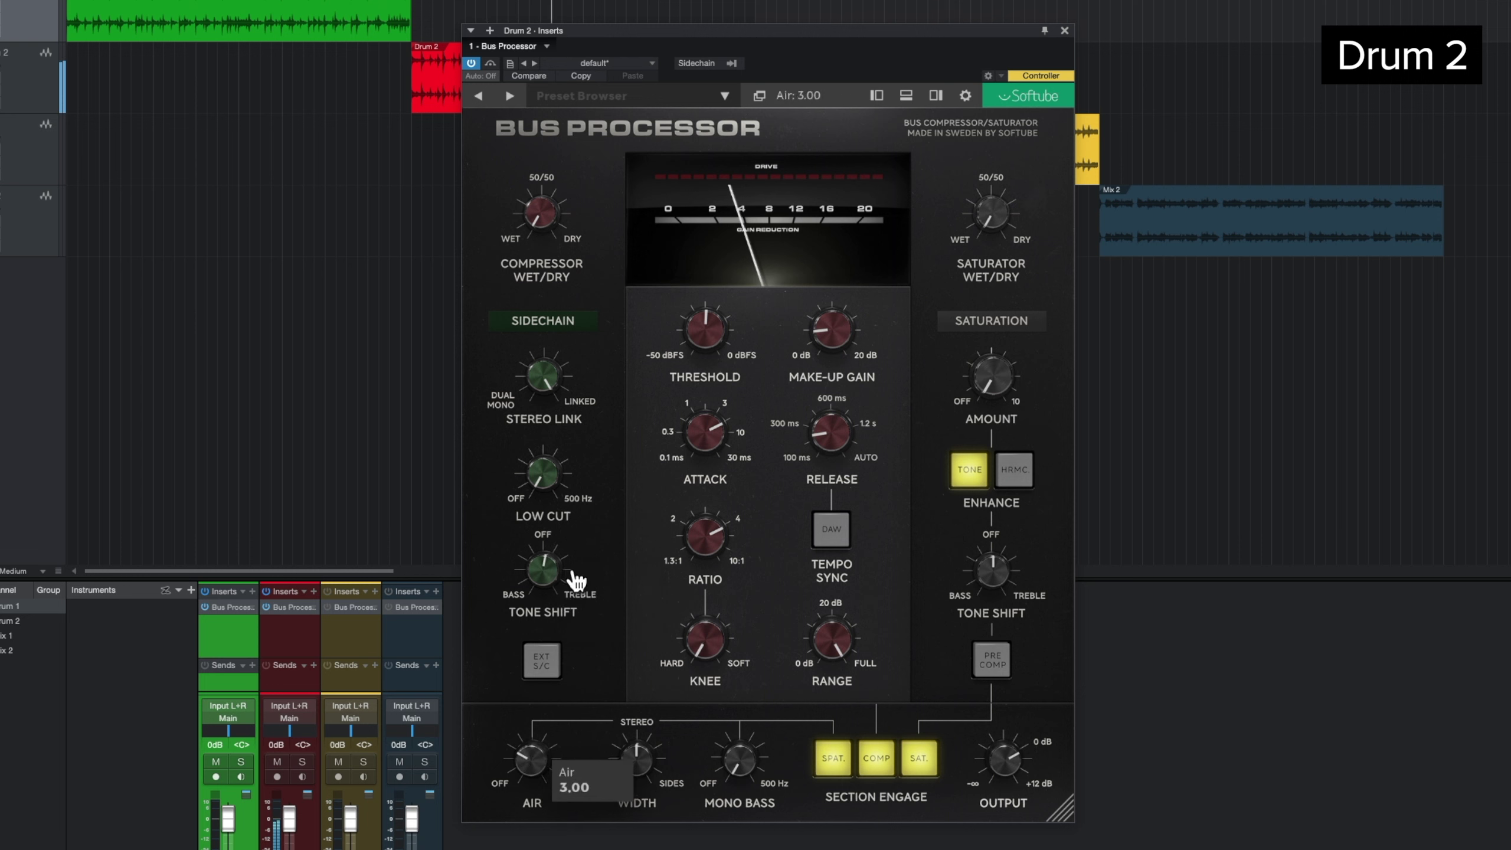
left_click_drag(578, 516, 580, 518)
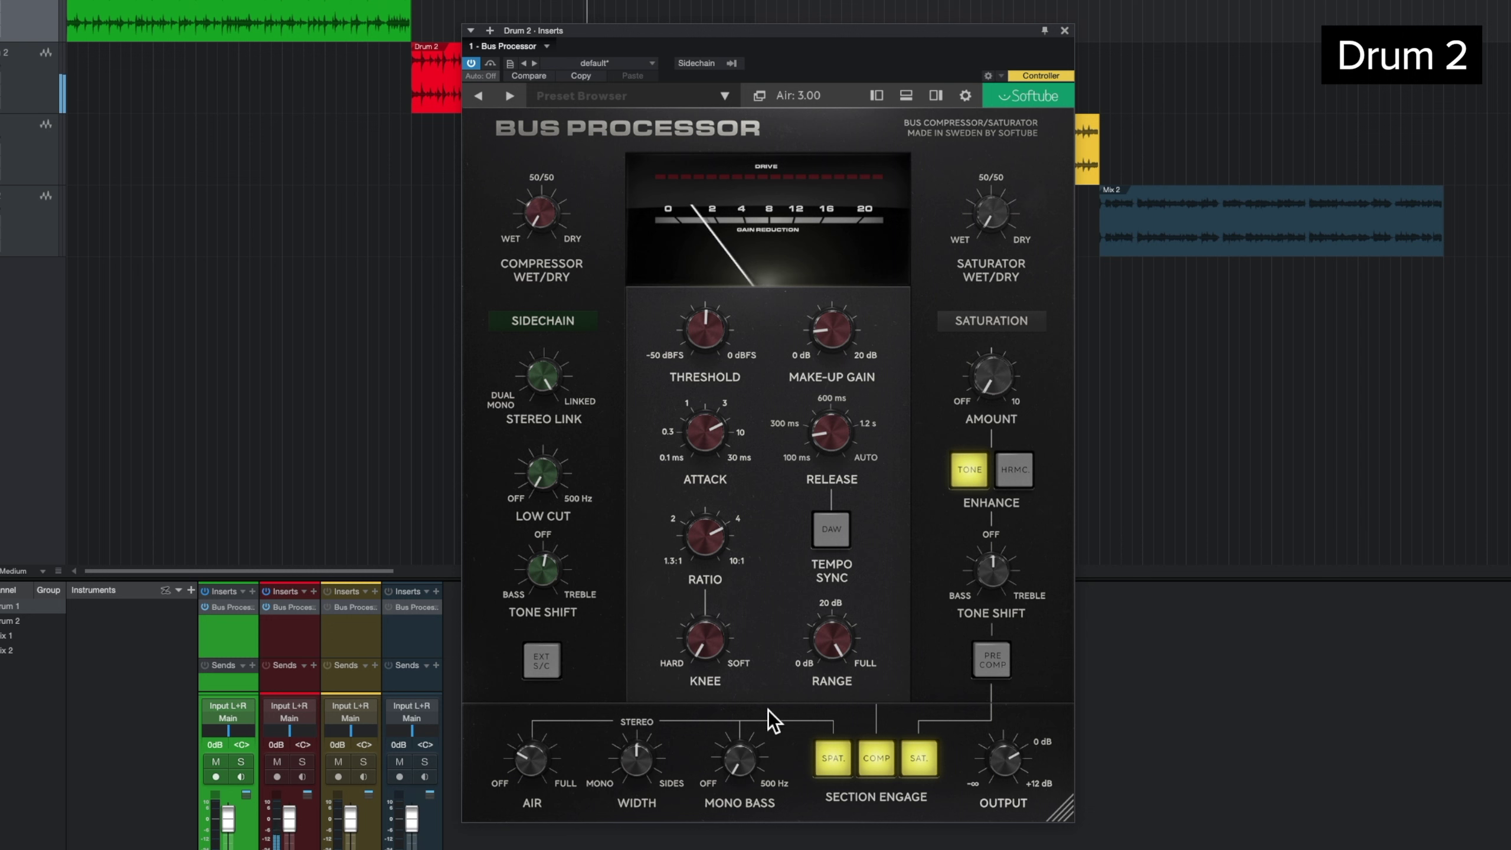
- Try the stereo width at 34 % and settle it at 86 %
left_click_drag(641, 755, 638, 792)
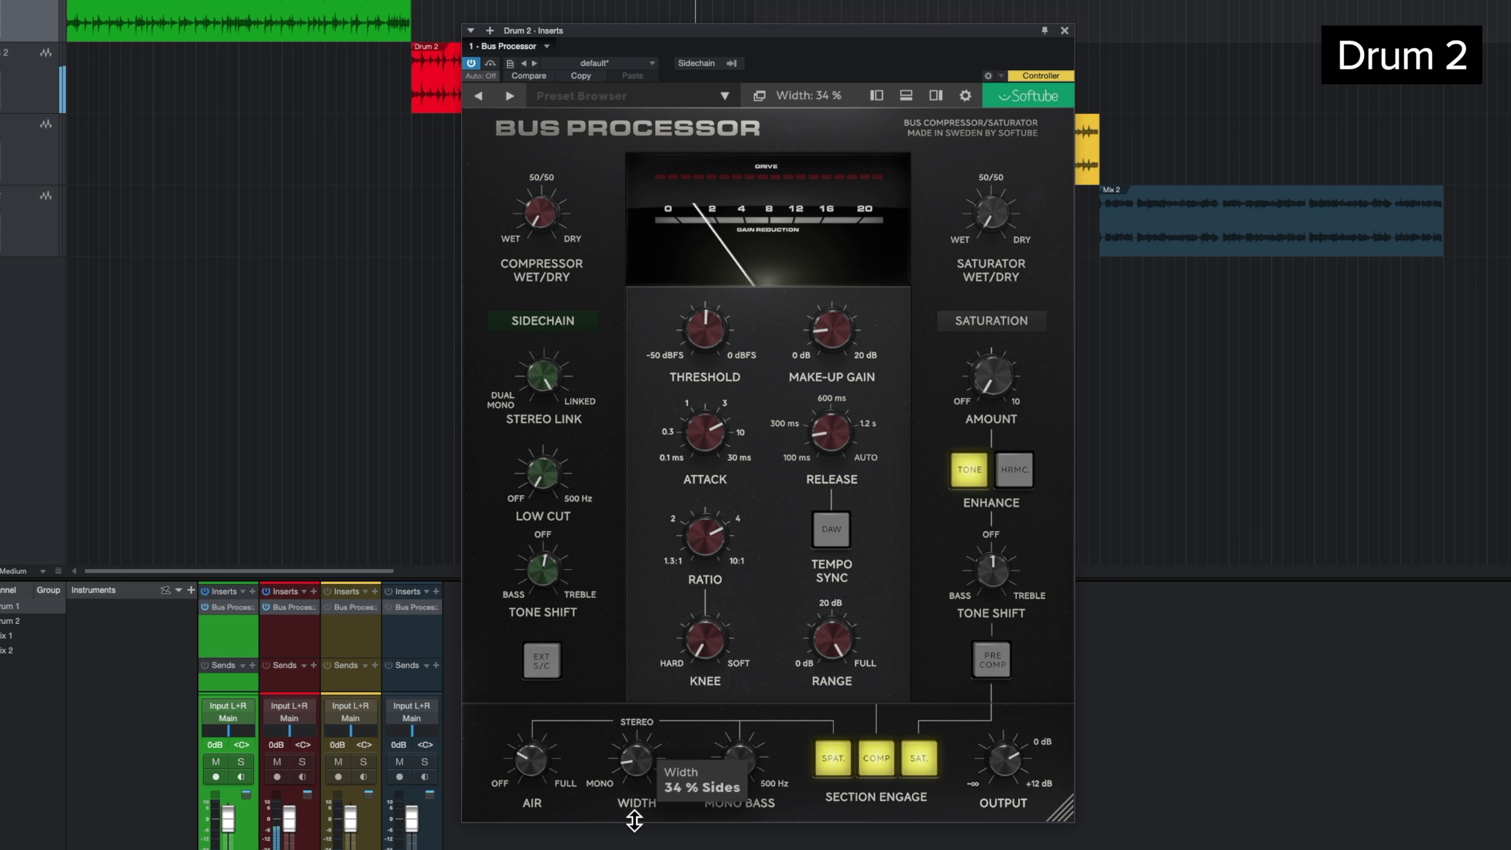
left_click_drag(636, 819, 644, 780)
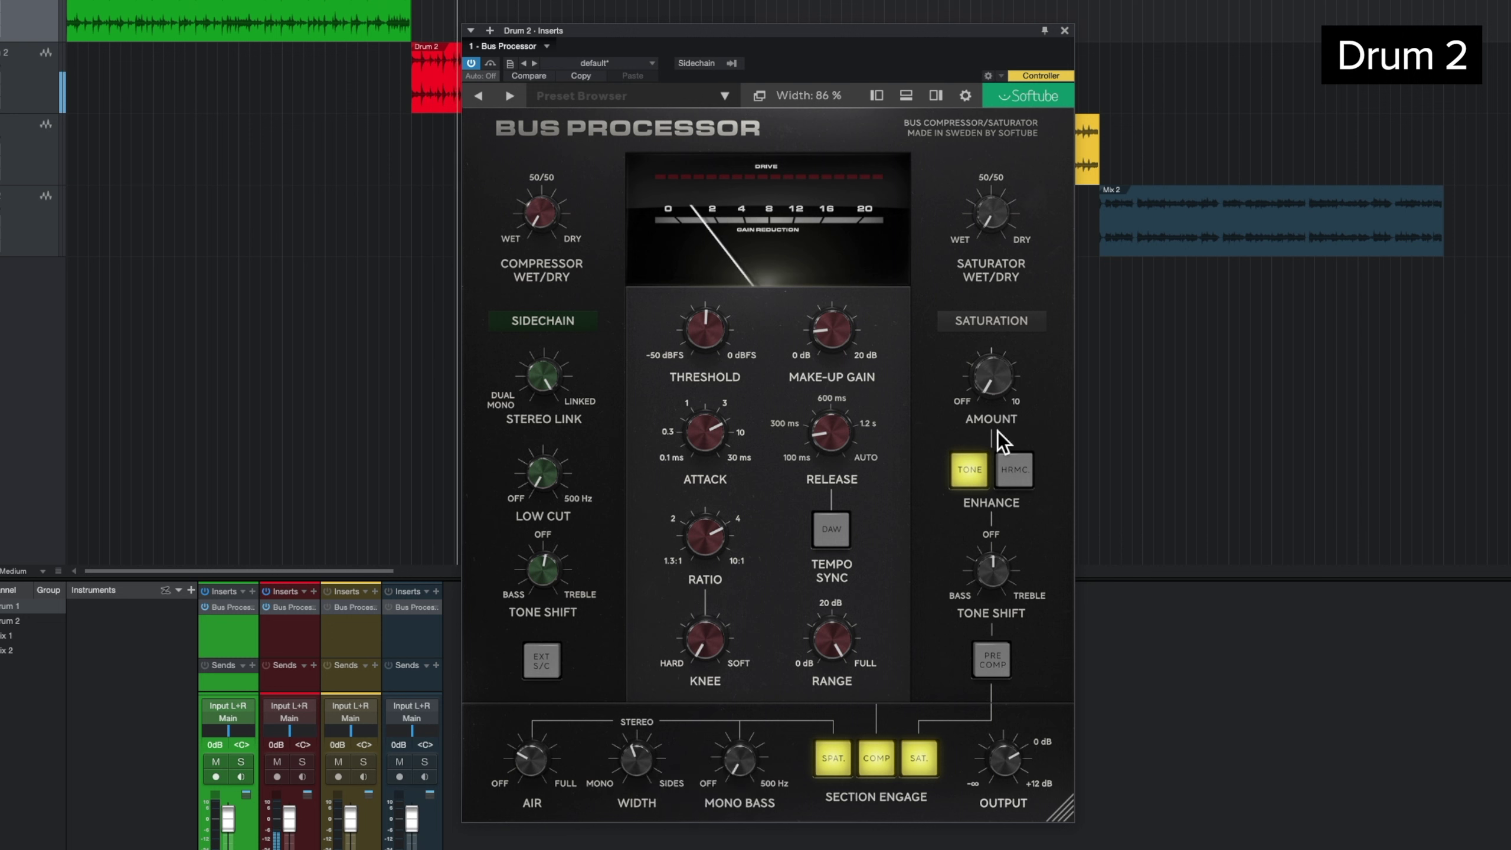
- Raise the saturation amount to 5.70 and switch the saturator's enhancement from tone to harmonics
mouse_move(1007, 357)
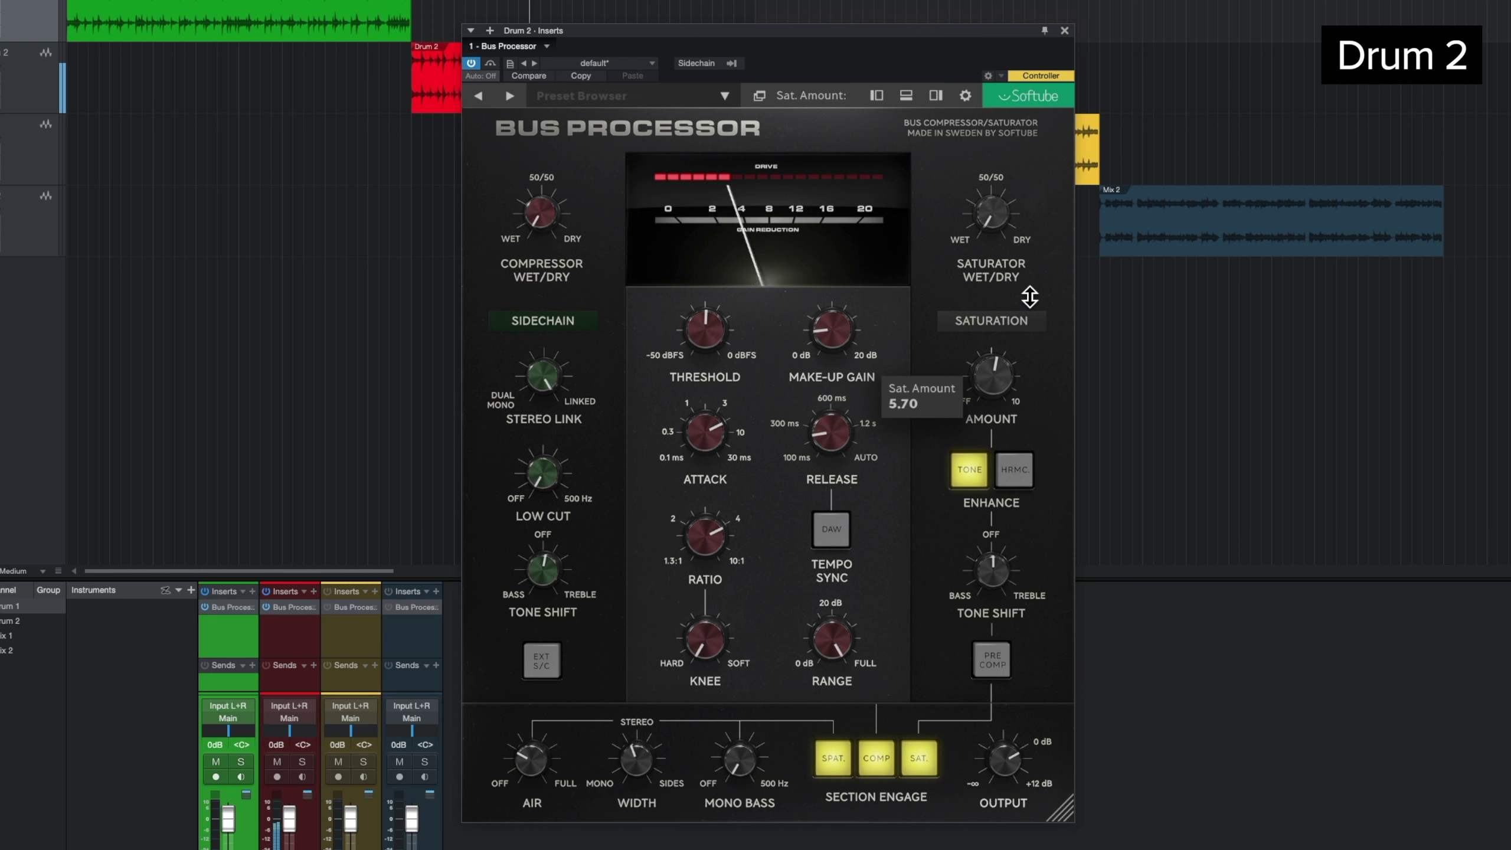
left_click(1016, 484)
left_click(982, 480)
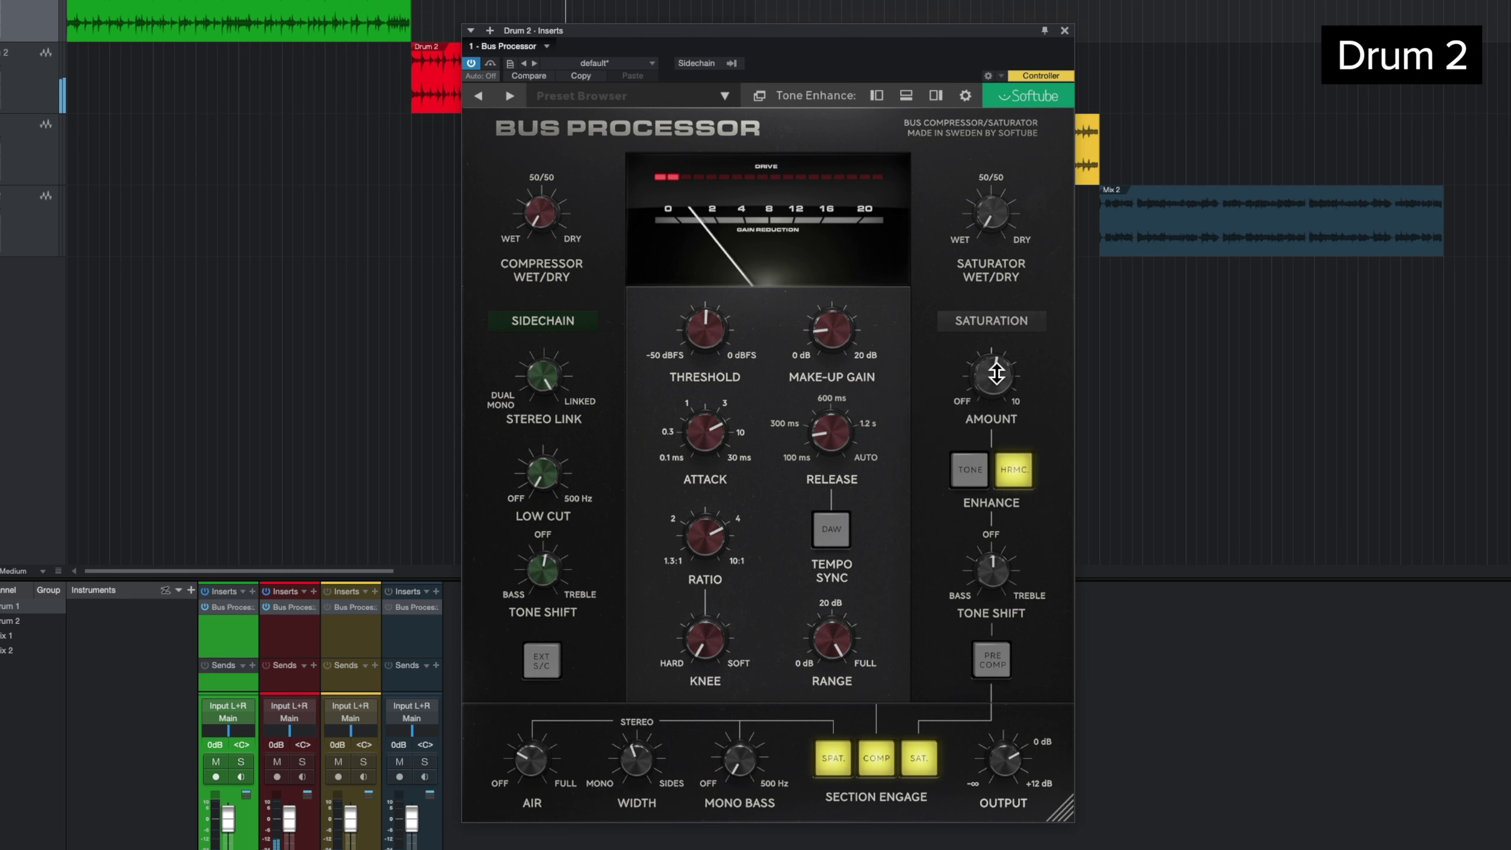
- Try the saturation amount at 5.57 with harmonic enhancement and switch the enhancement back to tone
left_click_drag(996, 373, 1016, 344)
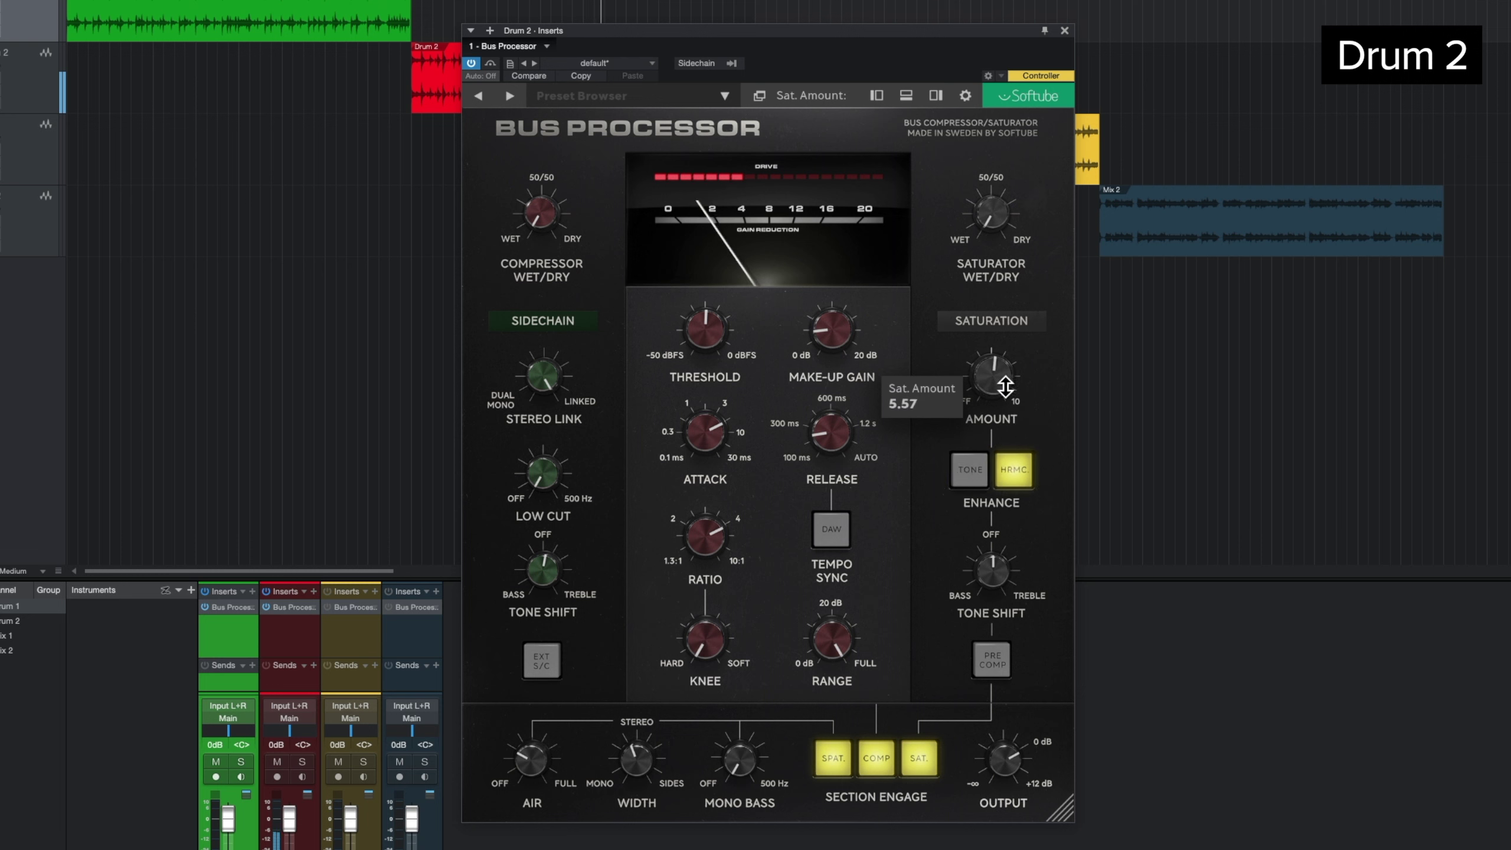
left_click(987, 490)
mouse_move(1000, 381)
left_mouse_down()
mouse_move(1030, 334)
mouse_move(1030, 381)
left_mouse_up()
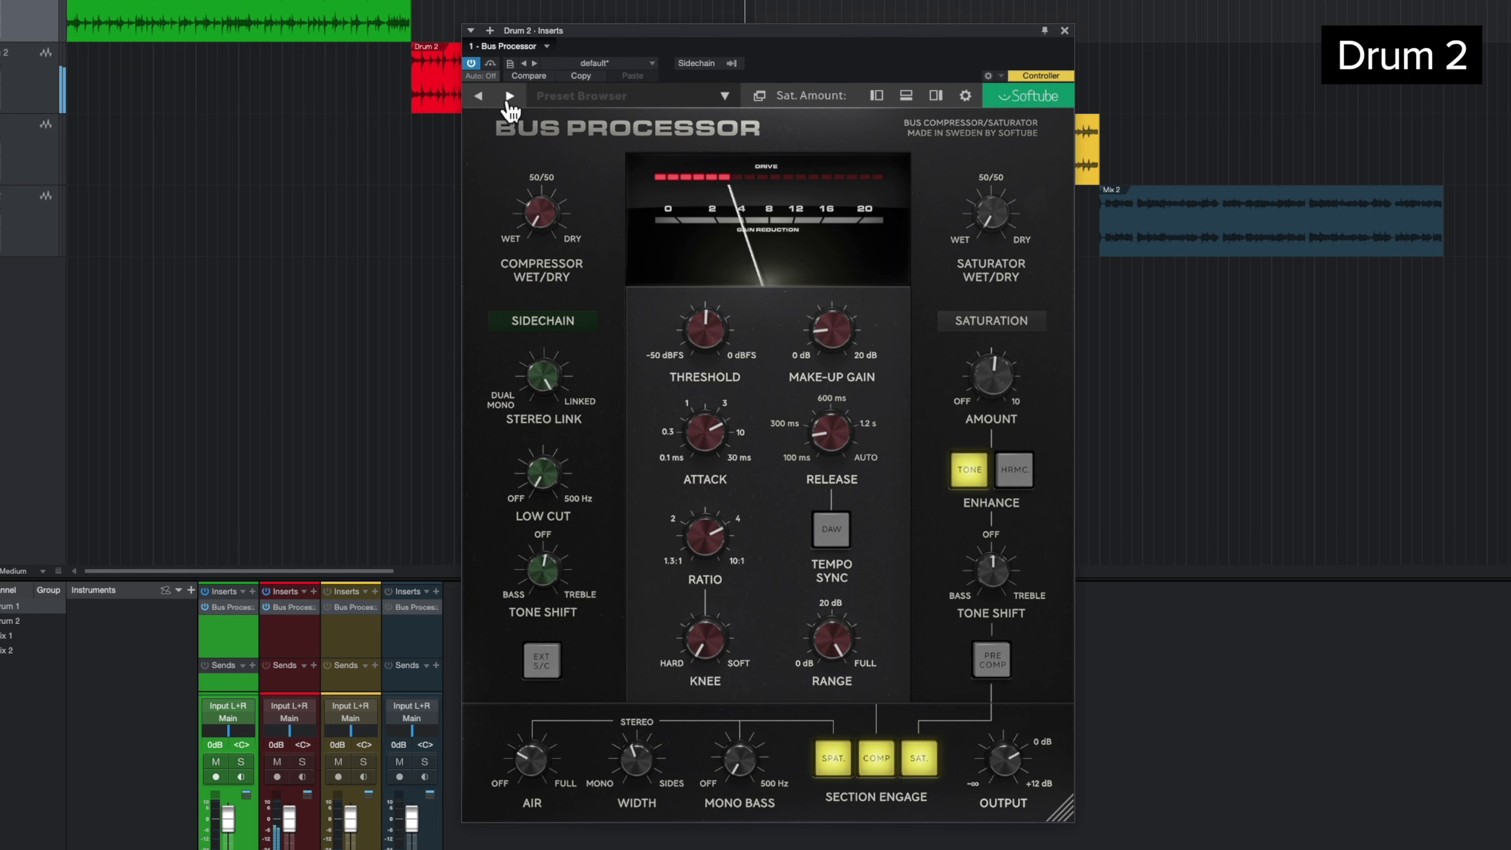
- Compare the Drum 2 sound with the plug-in bypassed and active, and load the factory preset Drum Bus
left_click(490, 63)
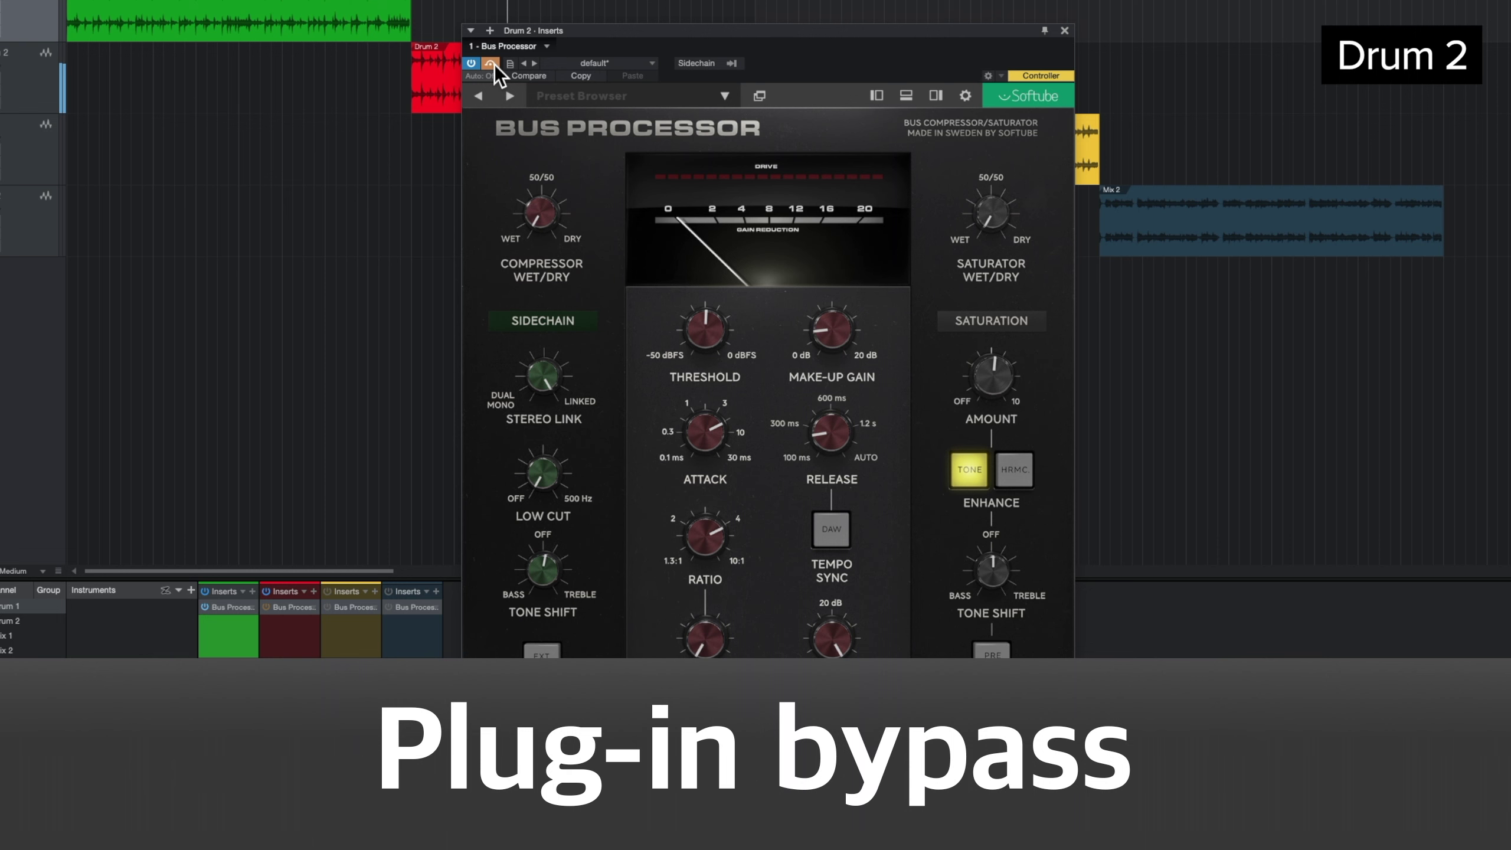
left_click(489, 63)
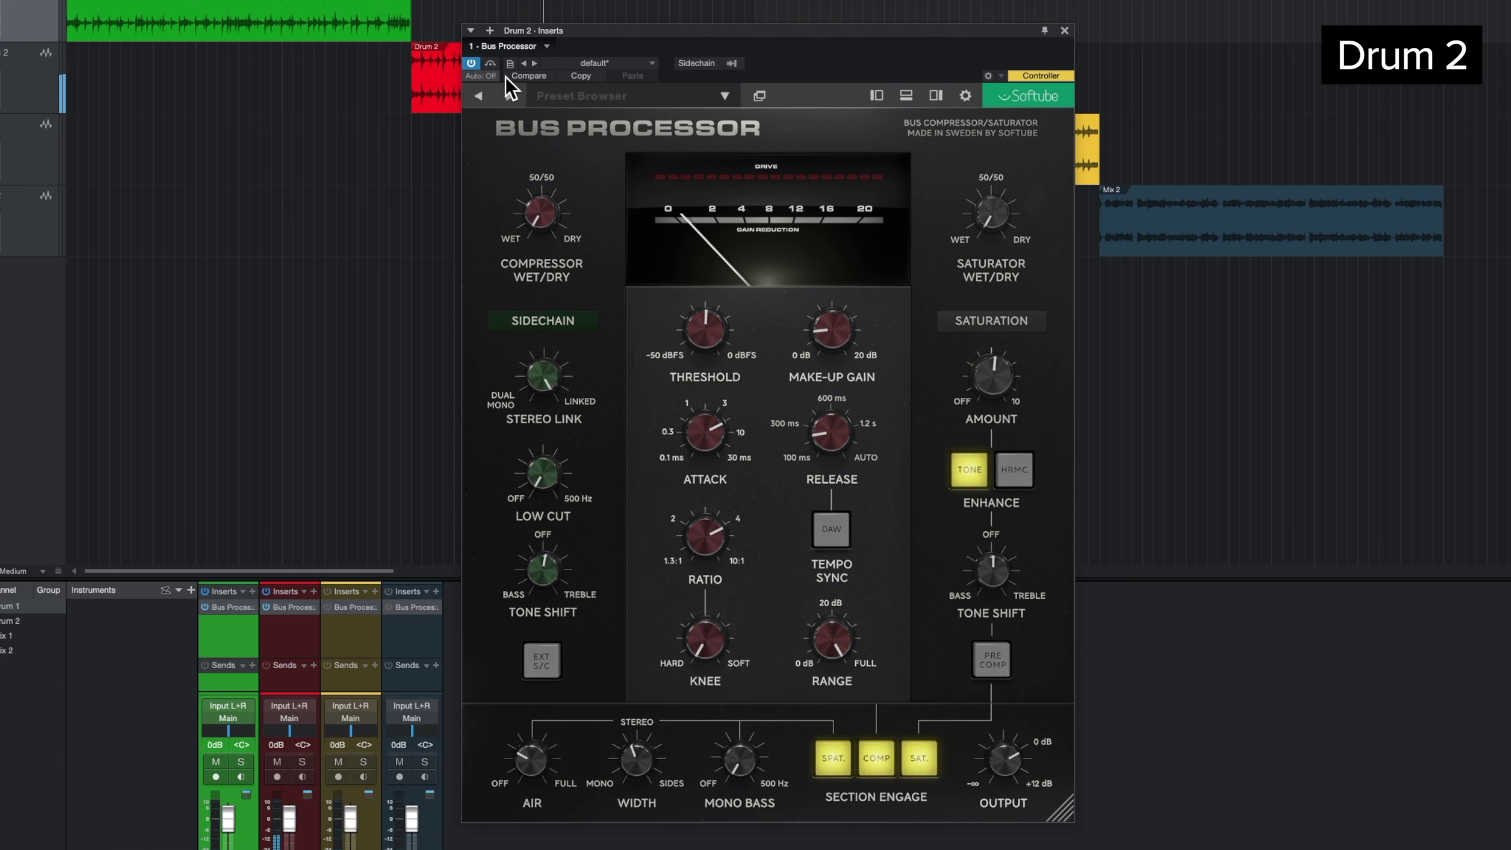
left_click(623, 94)
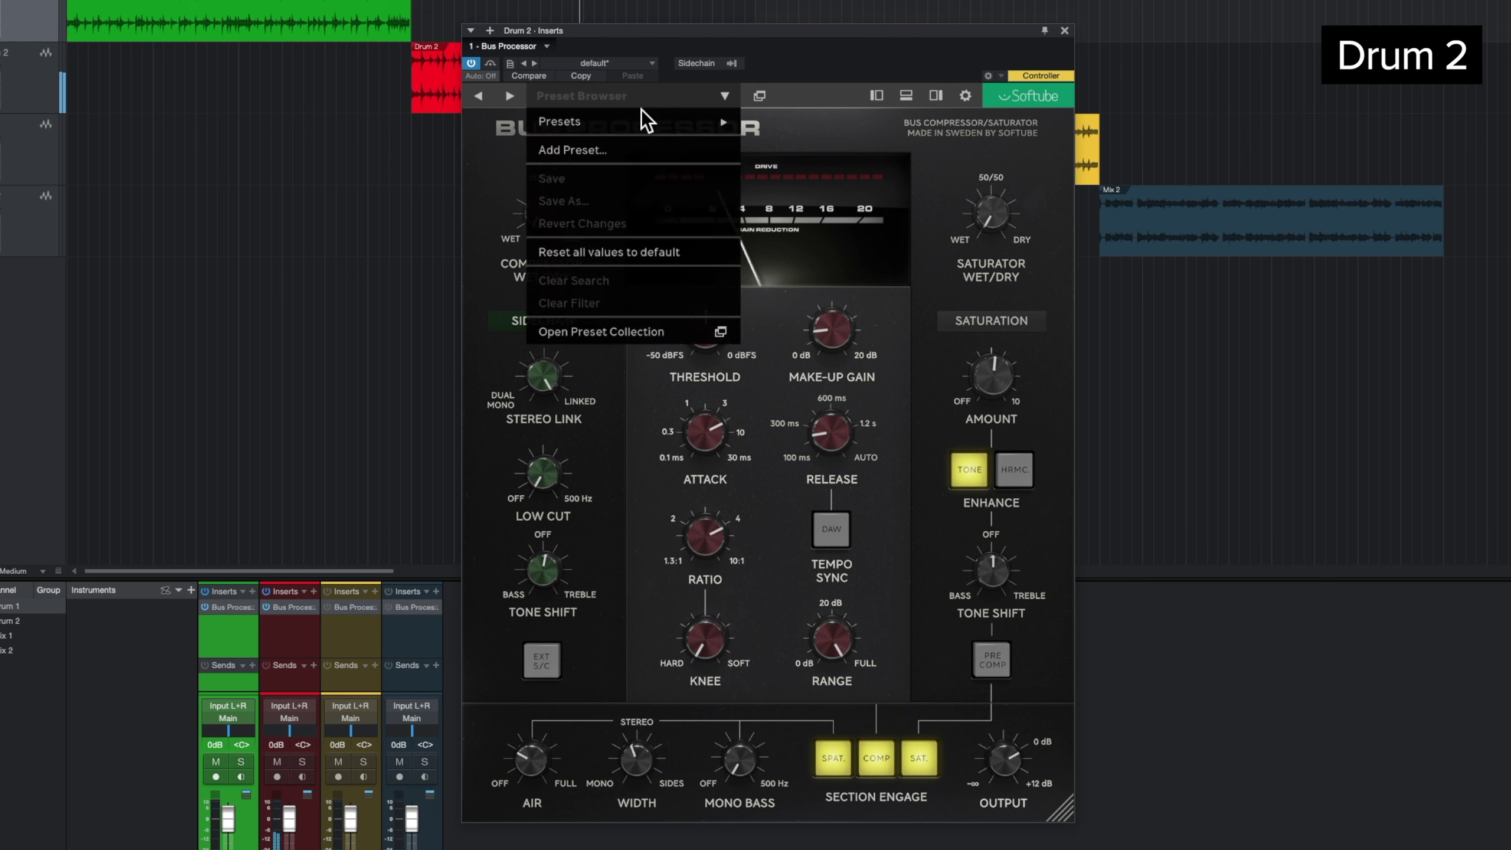
mouse_move(649, 117)
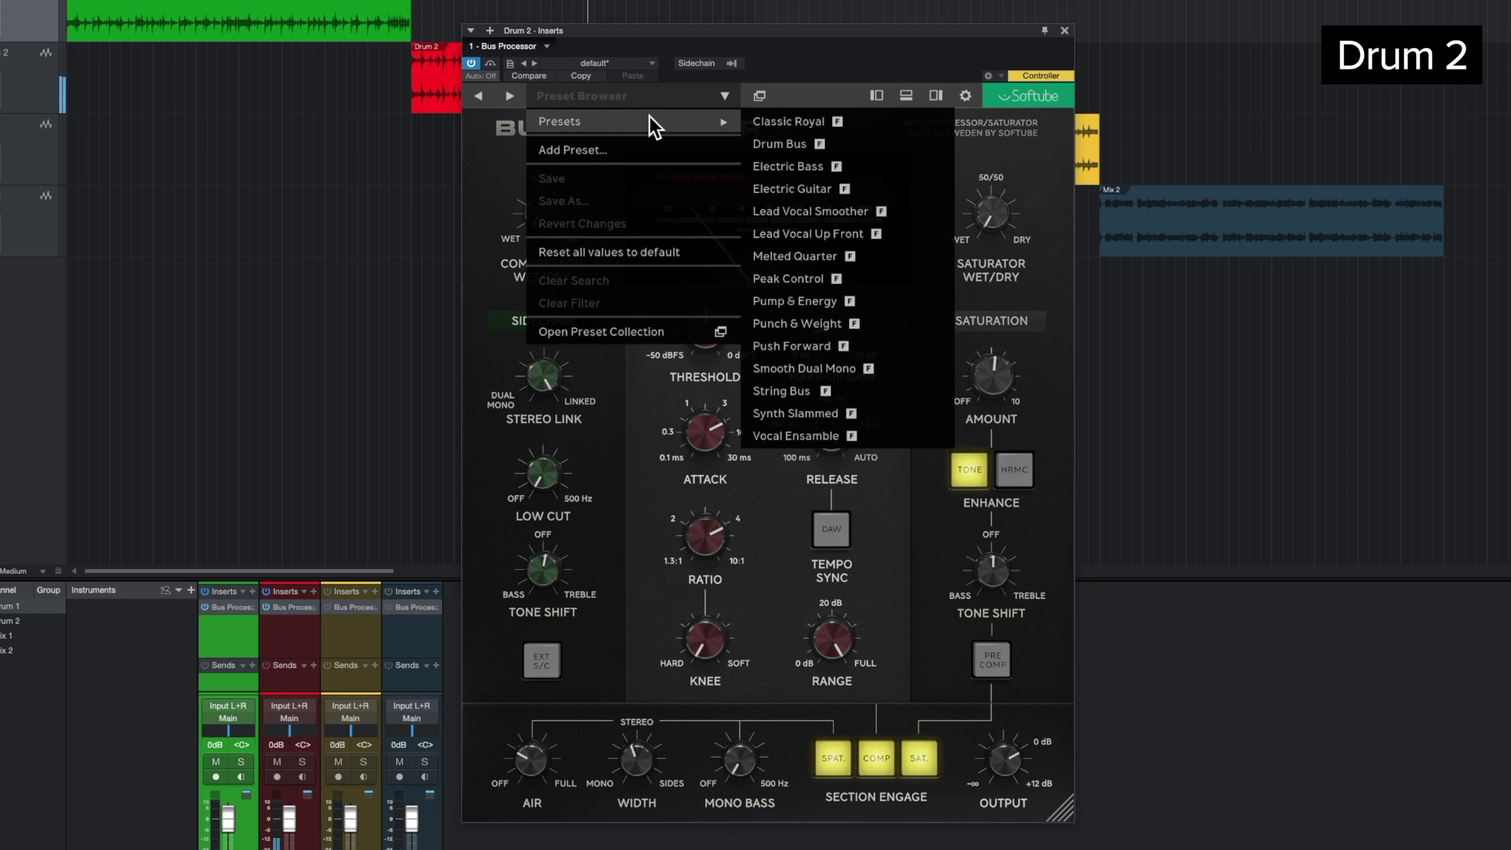
left_click(803, 143)
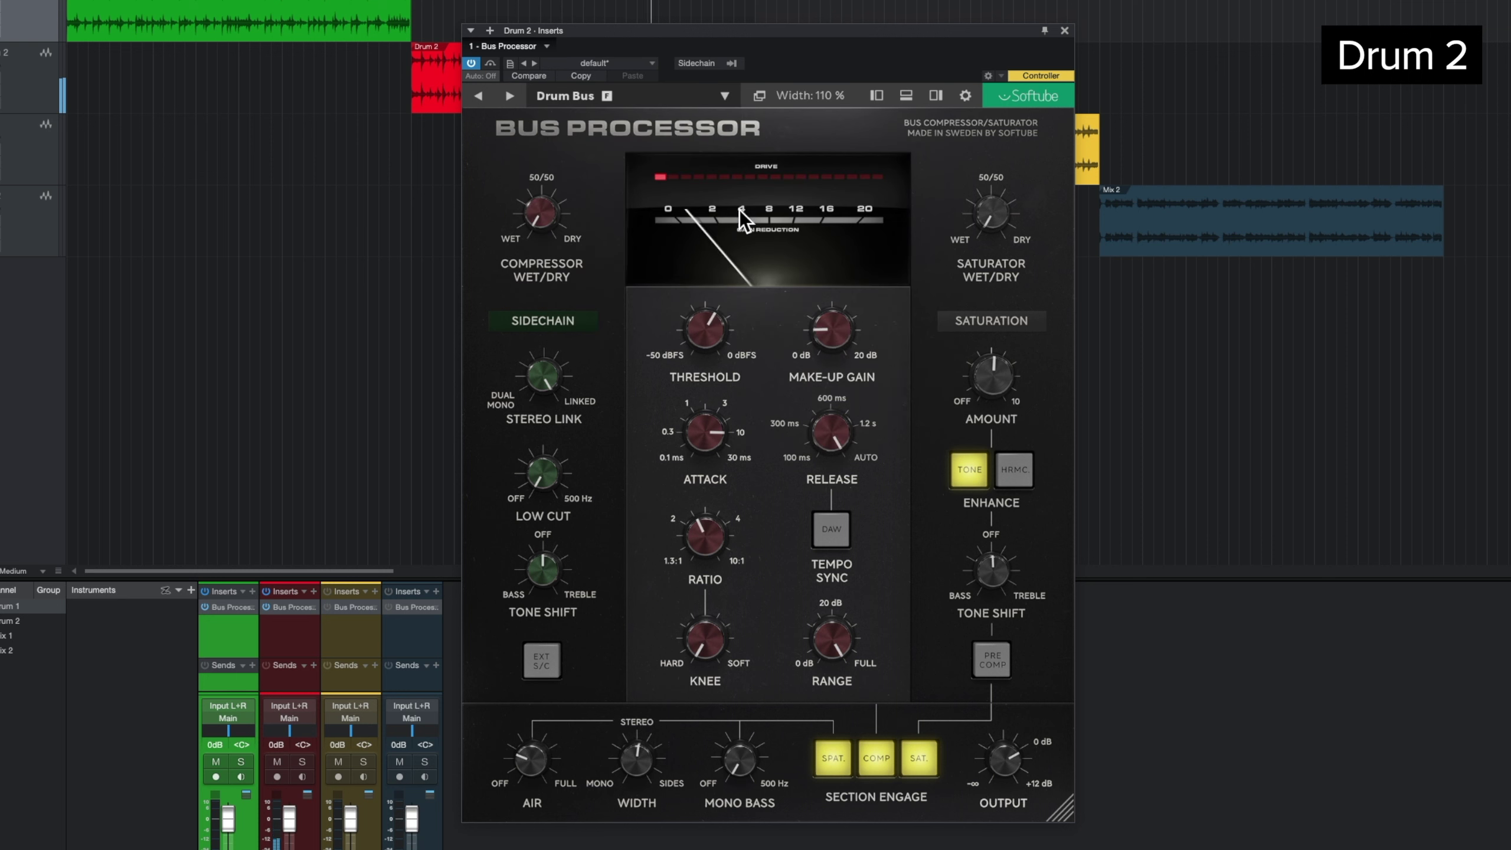
- Load the factory preset Pump & Energy on Drum 2 and compare its sound with the plug-in bypassed and active
left_click(718, 101)
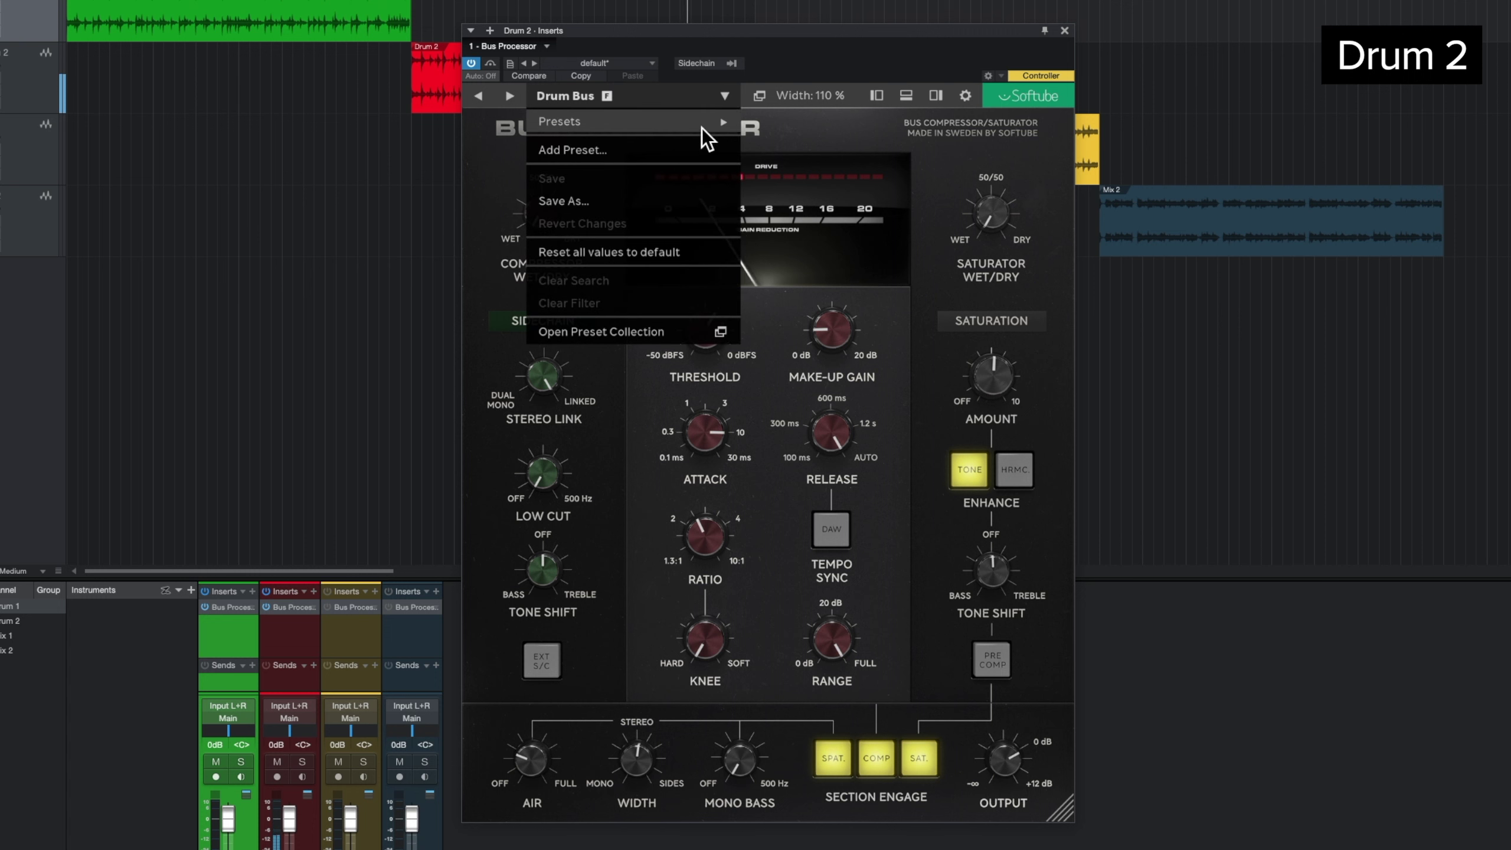
mouse_move(702, 127)
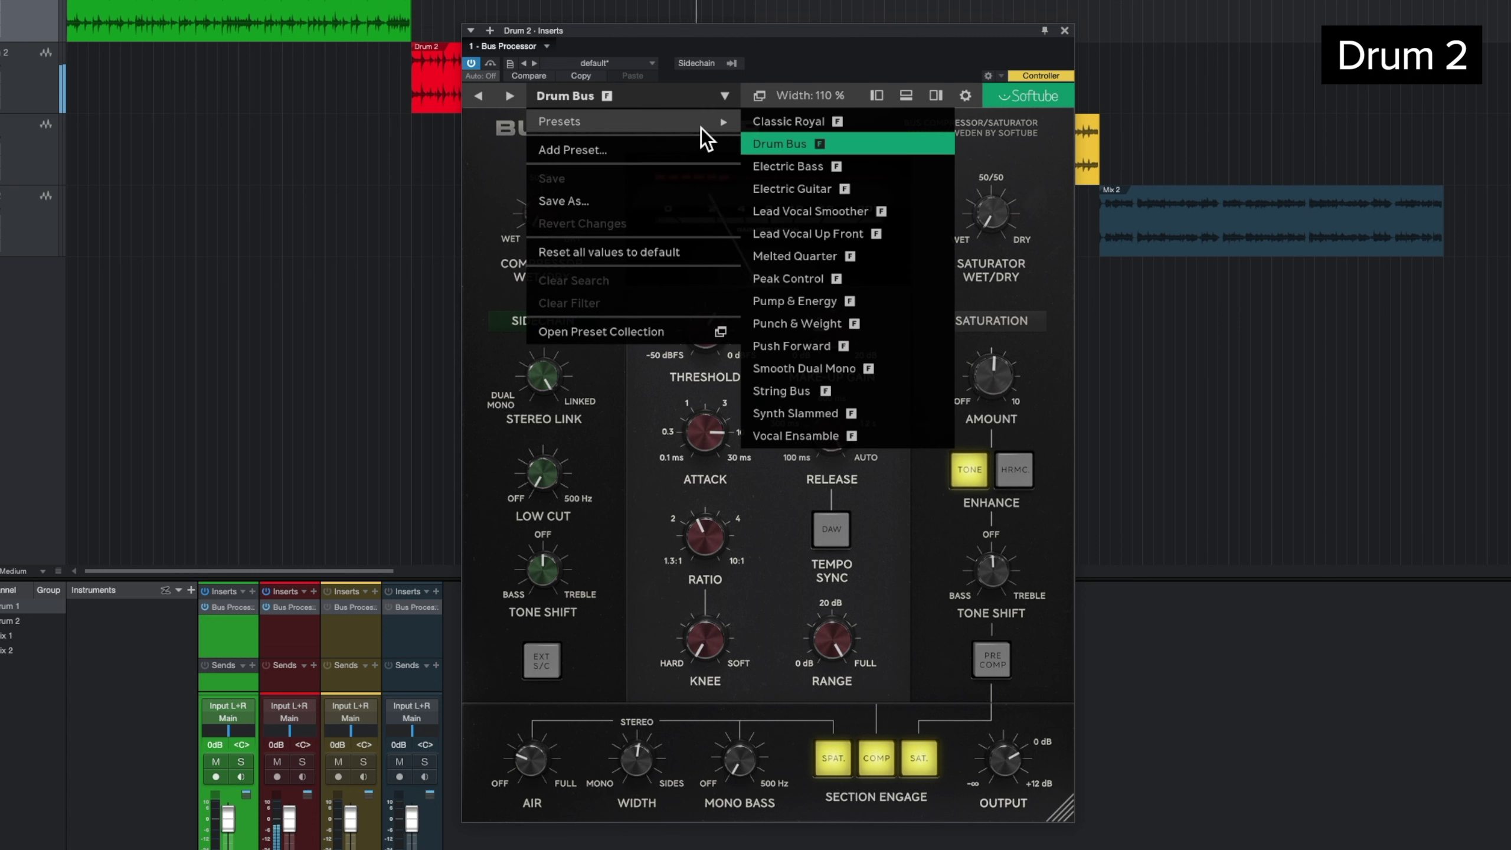
left_click(874, 301)
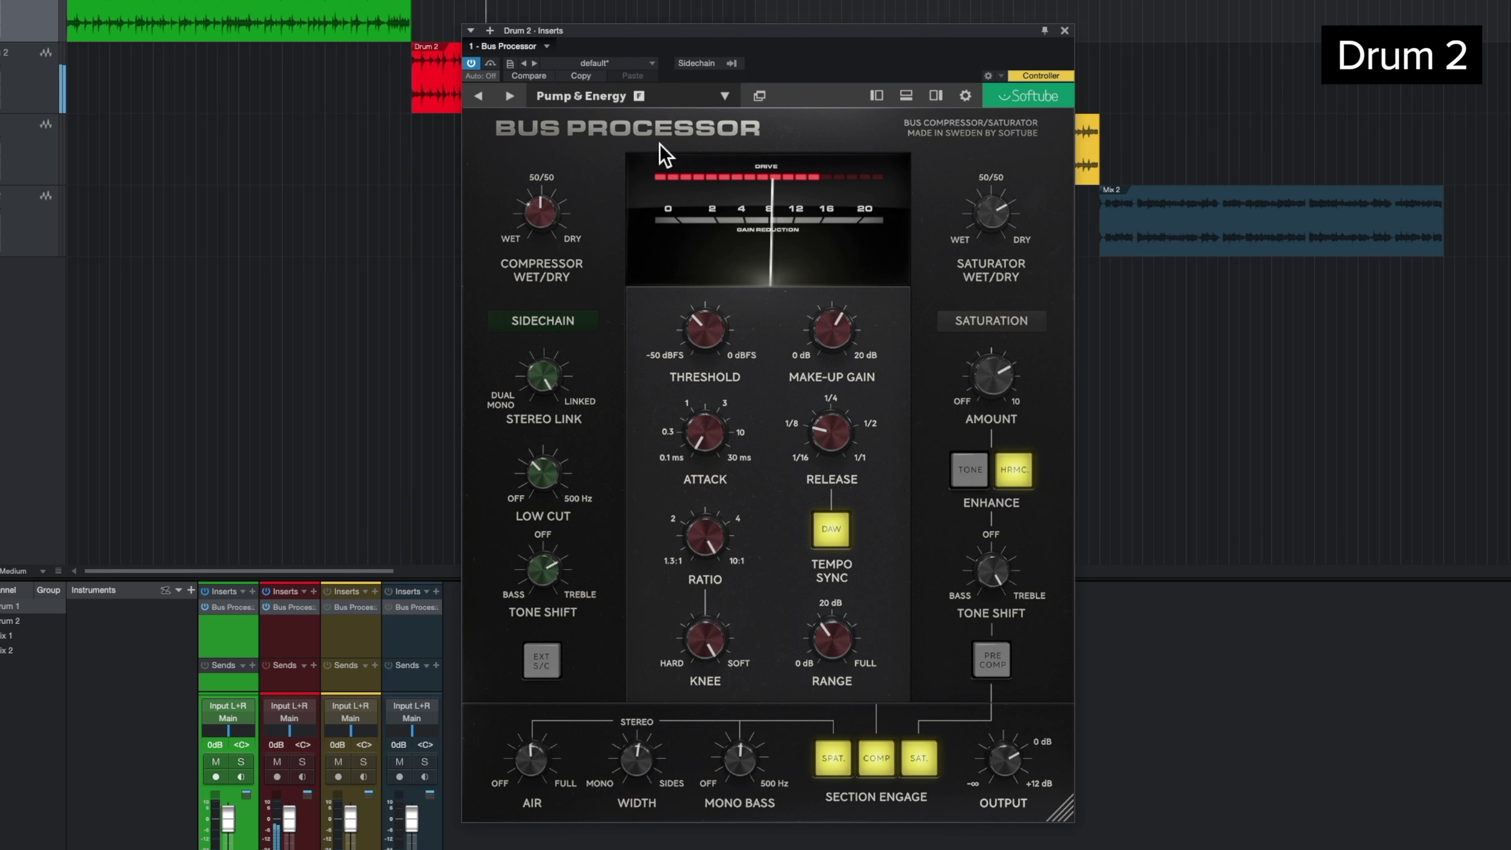
left_click(490, 64)
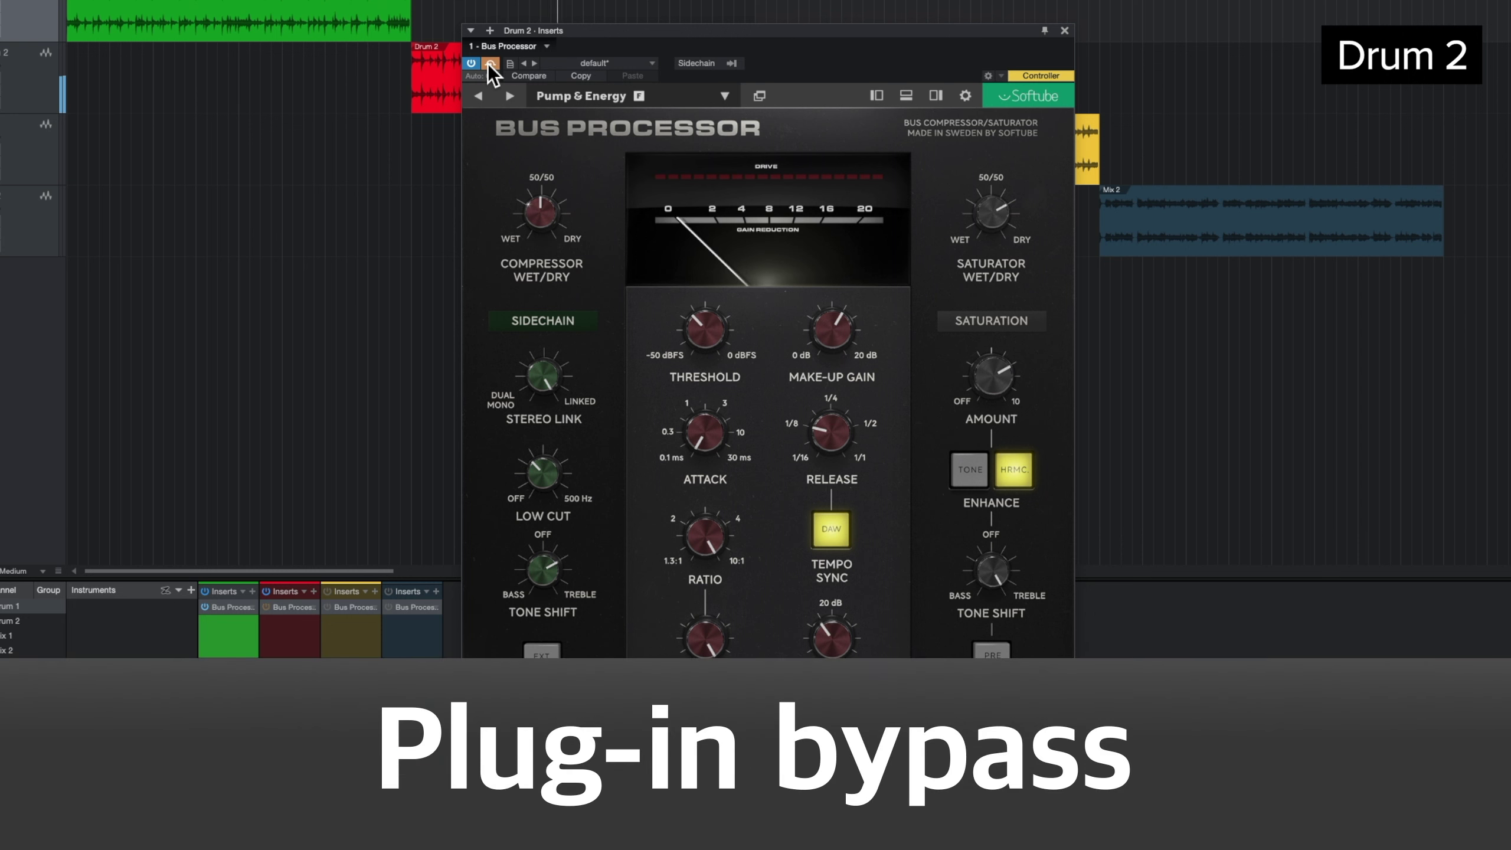
left_click(490, 63)
- Load the factory preset Punch & Weight on Drum 2 and lower its output level to -4.75 dB
left_click(639, 96)
mouse_move(675, 120)
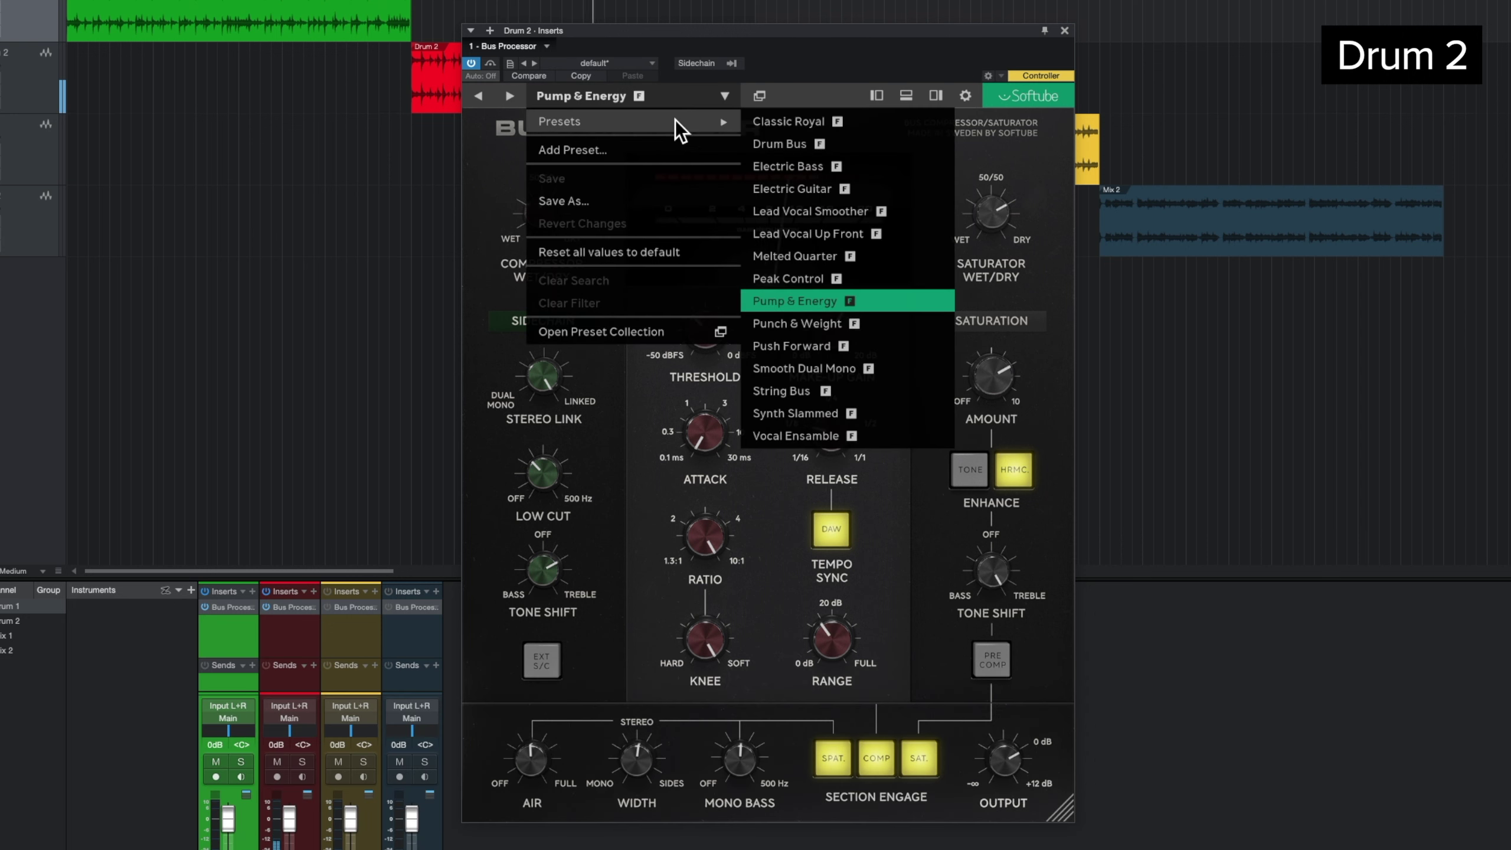
left_click(903, 327)
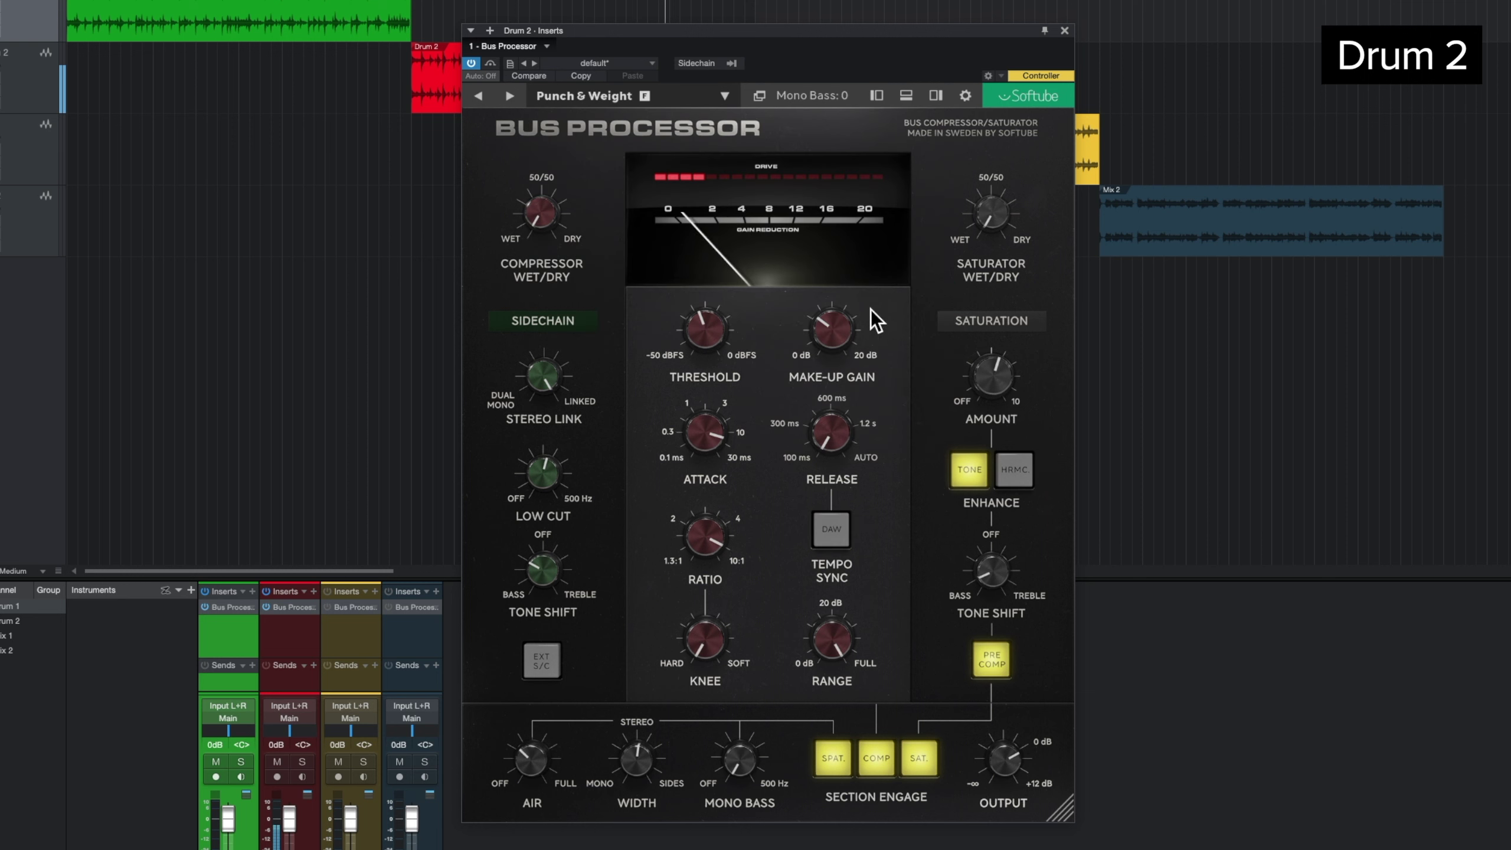
left_click_drag(1004, 759, 1010, 790)
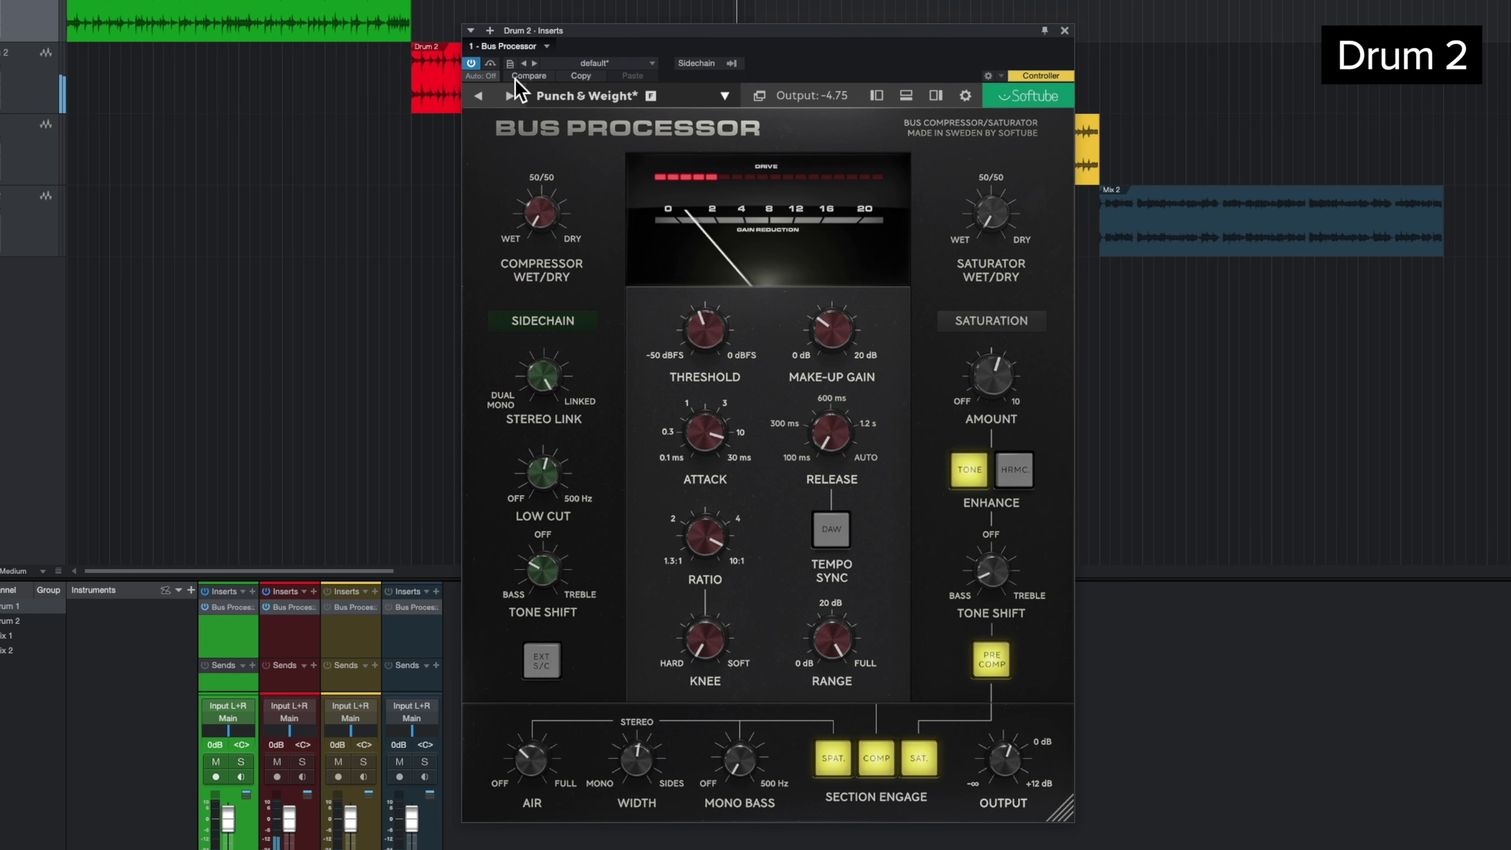
- Compare the Drum 2 sound with Punch & Weight bypassed and active
left_click(490, 63)
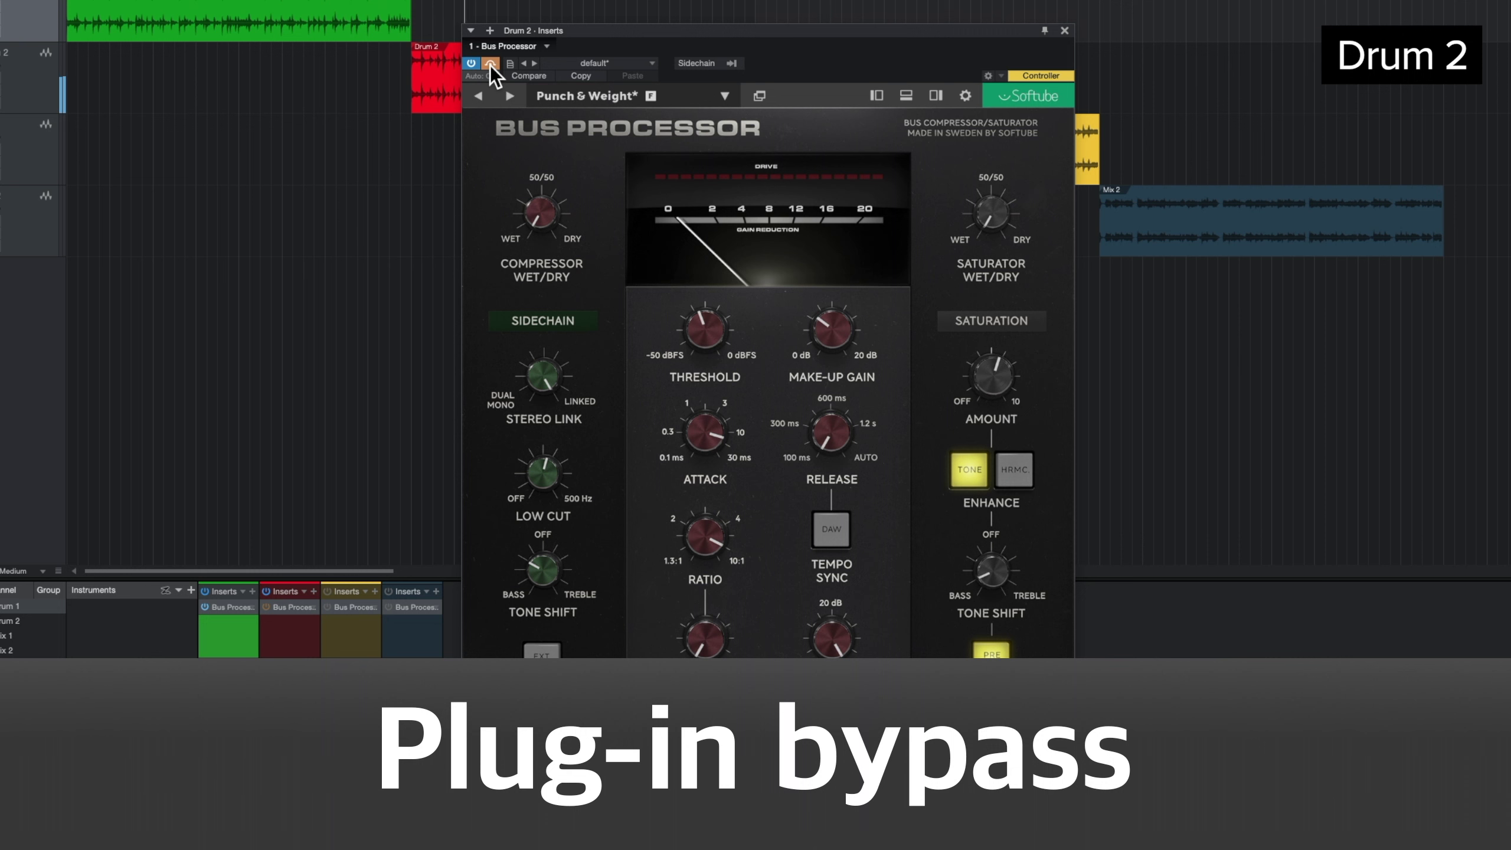
left_click(490, 63)
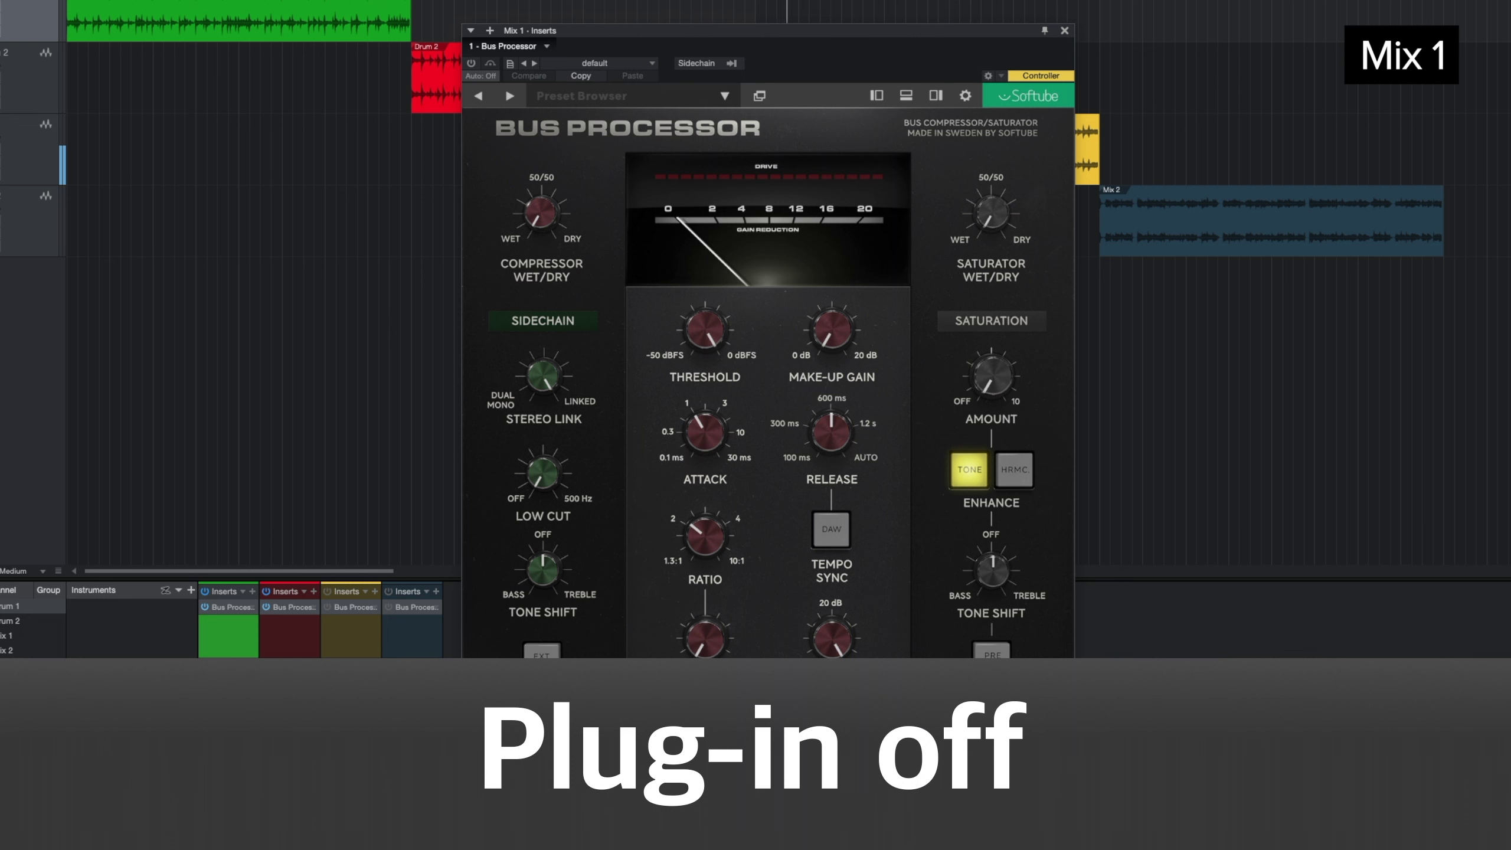
- Turn on the Bus Processor on Mix 1 and set the compressor threshold to -11.25 dB and the attack to 24 ms
left_click(468, 64)
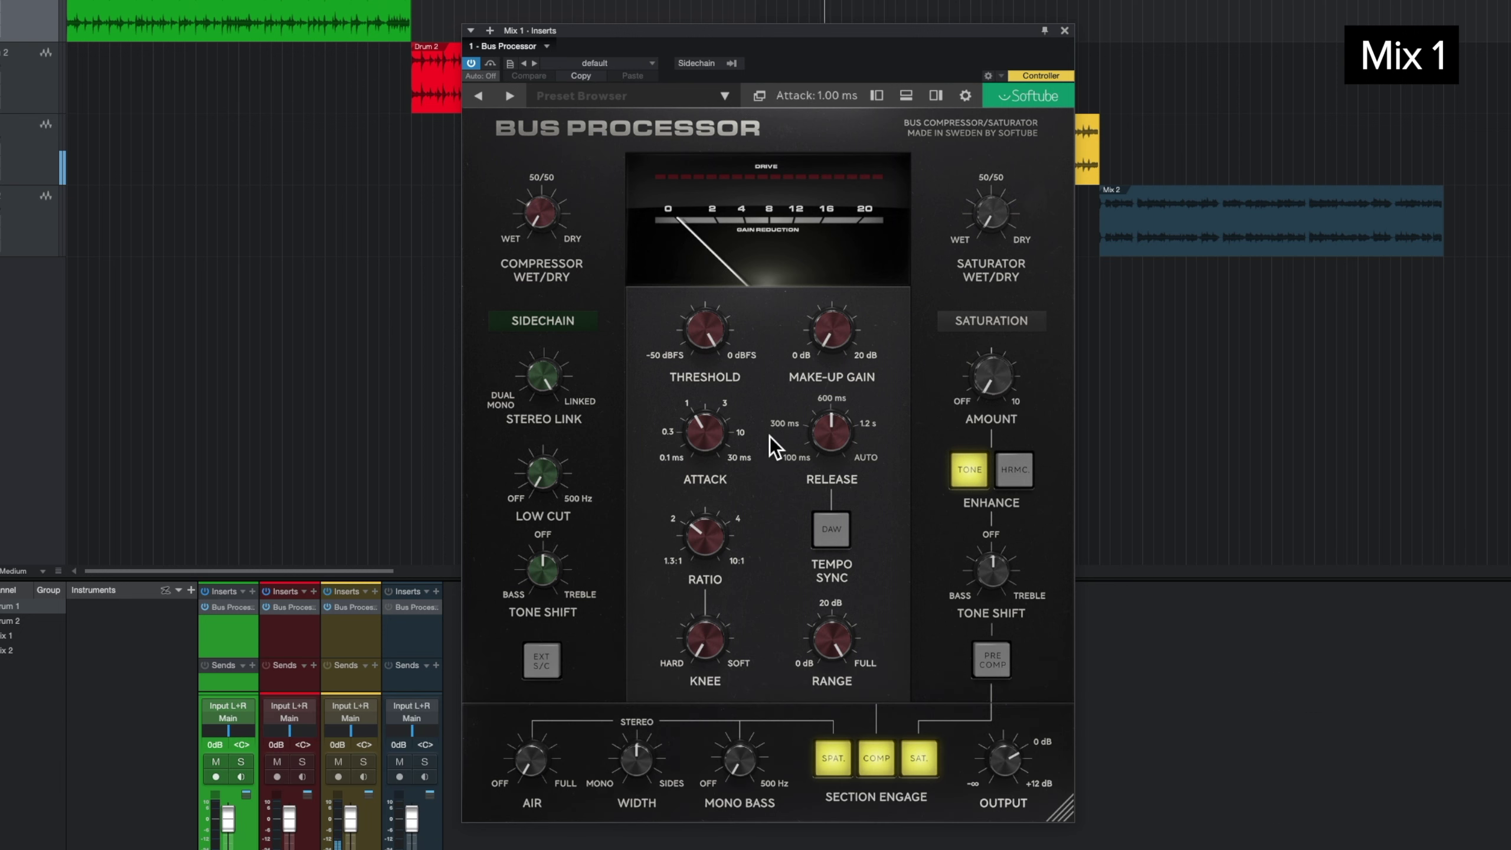
left_click_drag(711, 320, 711, 371)
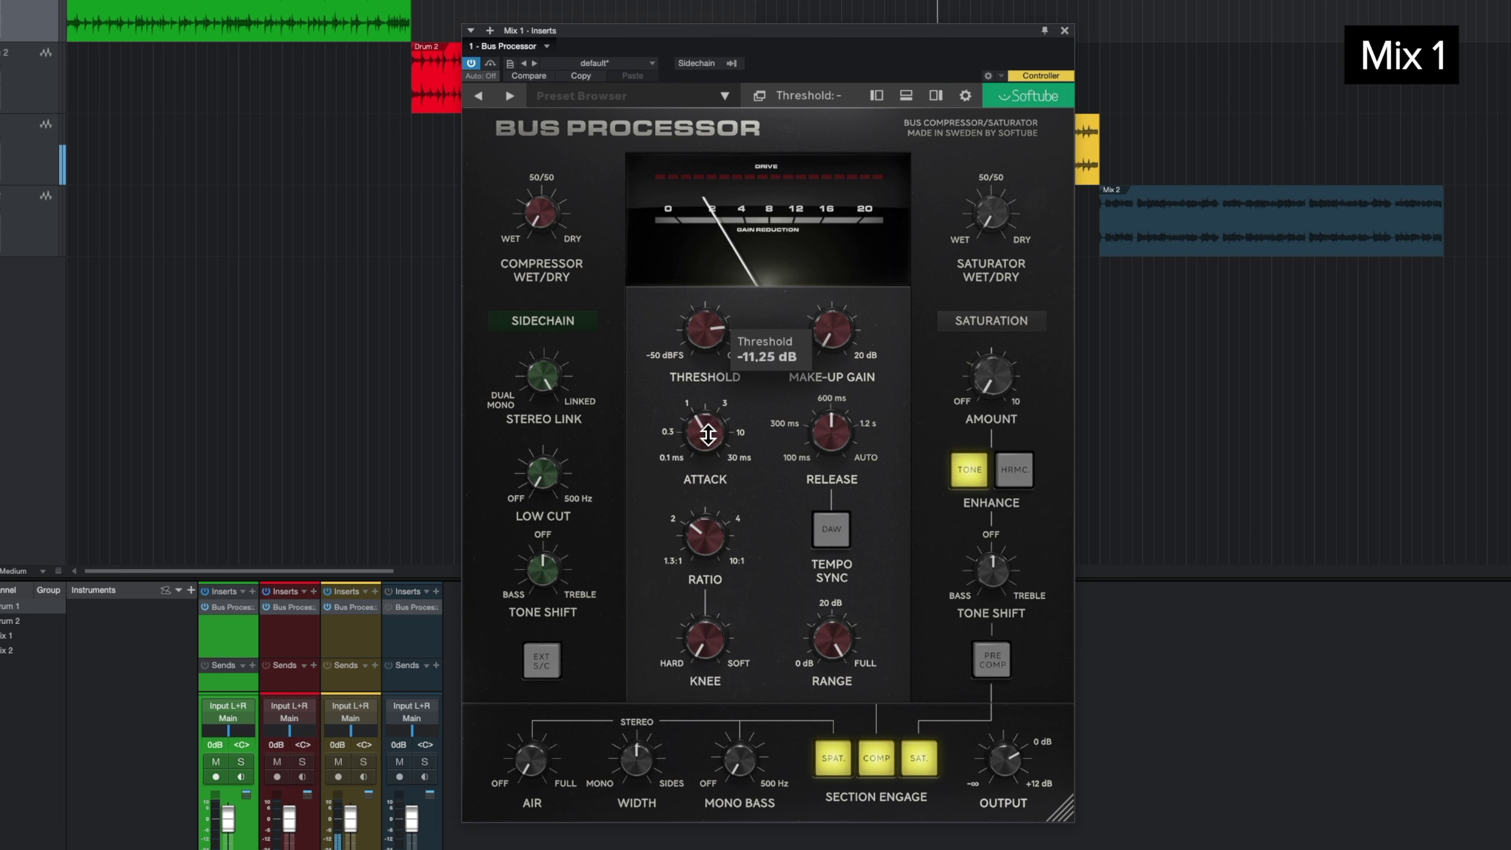
left_click_drag(721, 430, 763, 372)
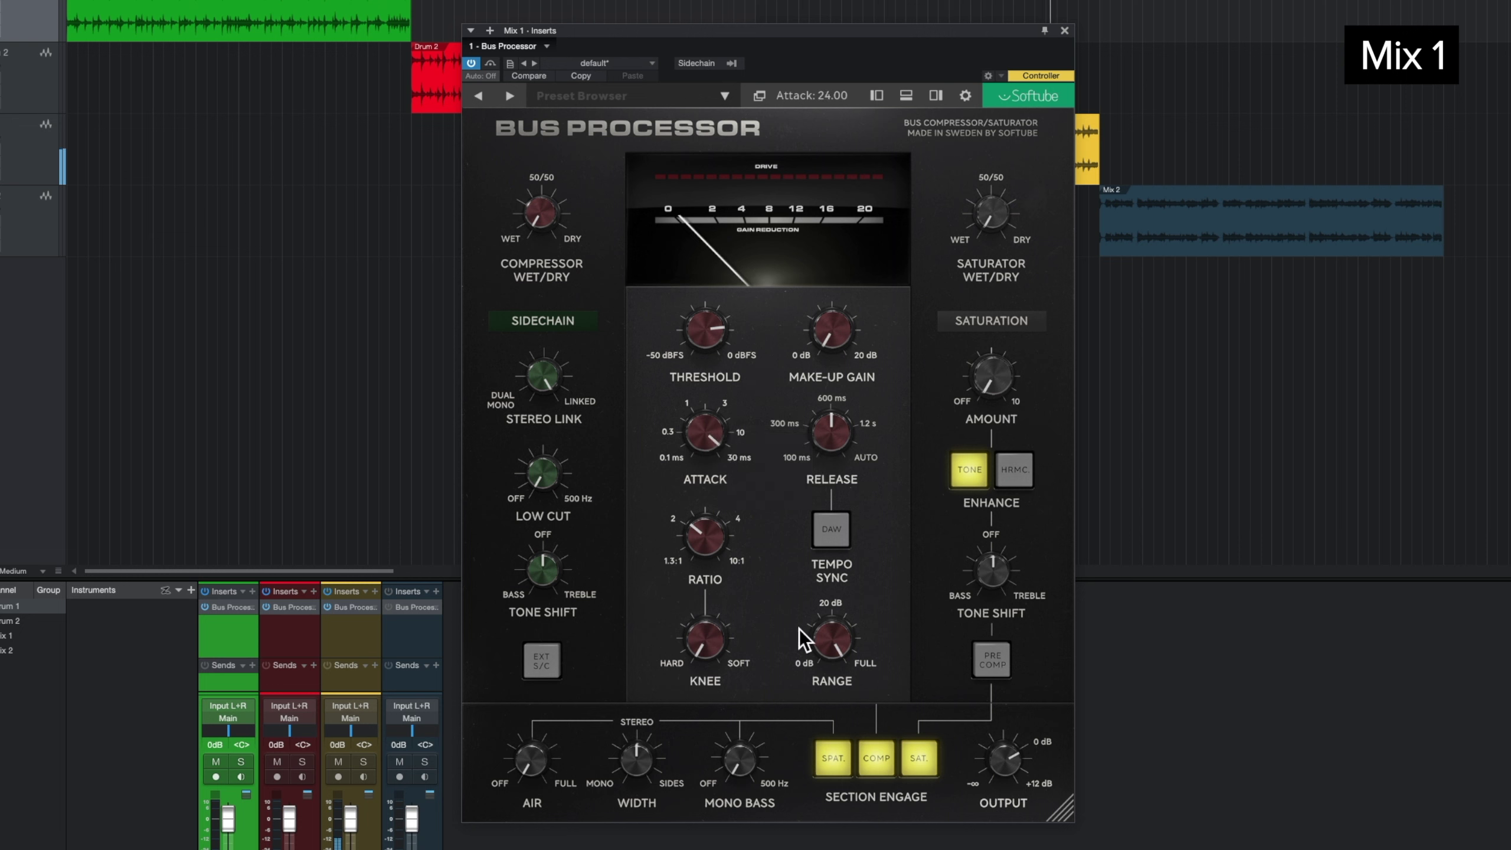
- Lower the Mix 1 compressor threshold further, shorten the release to about 300 ms and set the ratio to 1.80:1
left_click_drag(711, 322, 700, 351)
left_click_drag(829, 432, 832, 480)
left_click_drag(714, 334, 715, 338)
left_click_drag(717, 530, 719, 543)
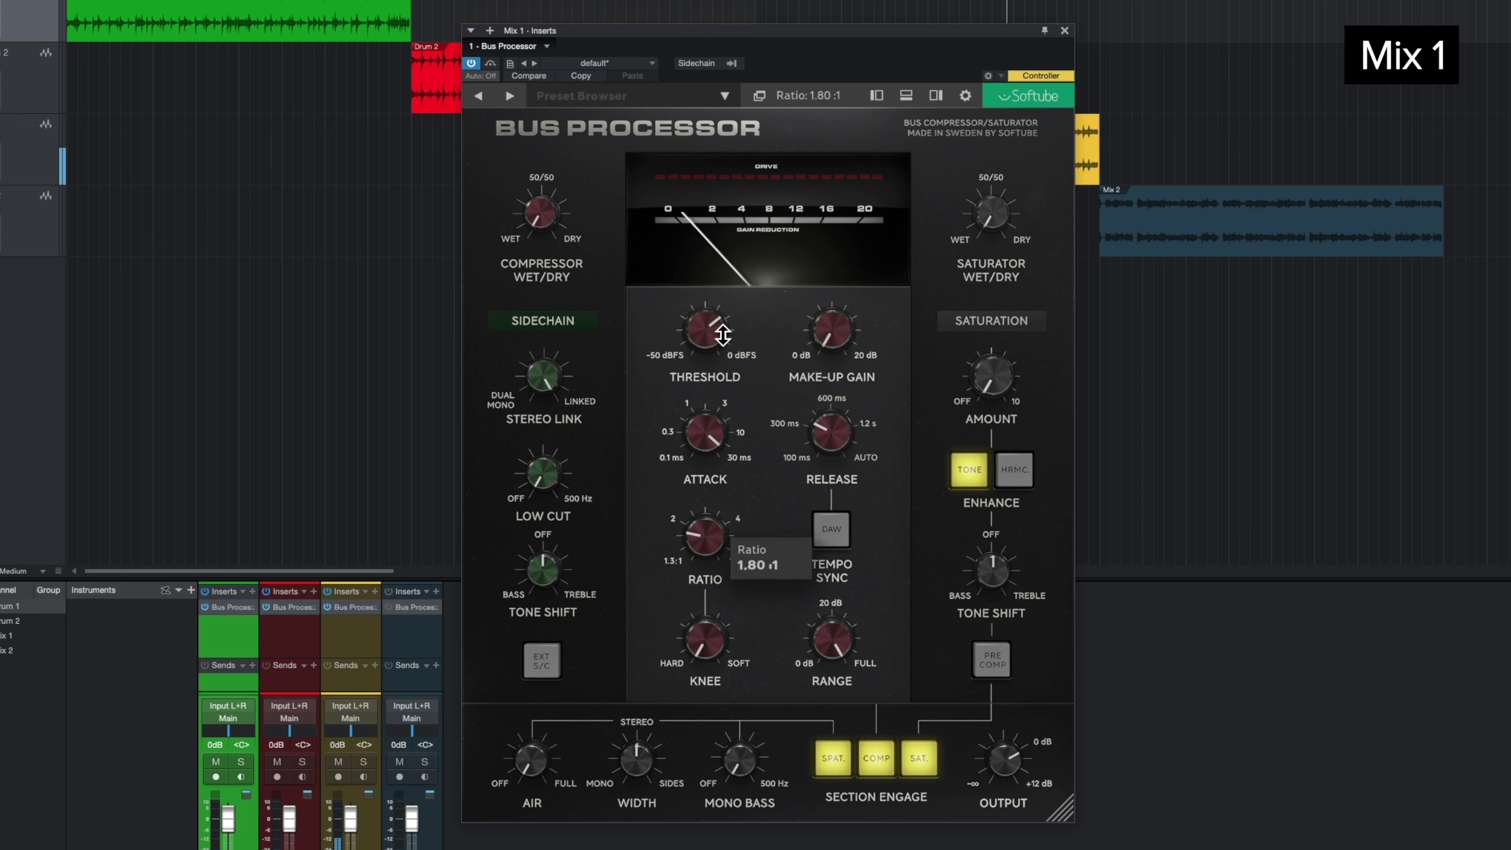
left_click_drag(721, 338, 720, 345)
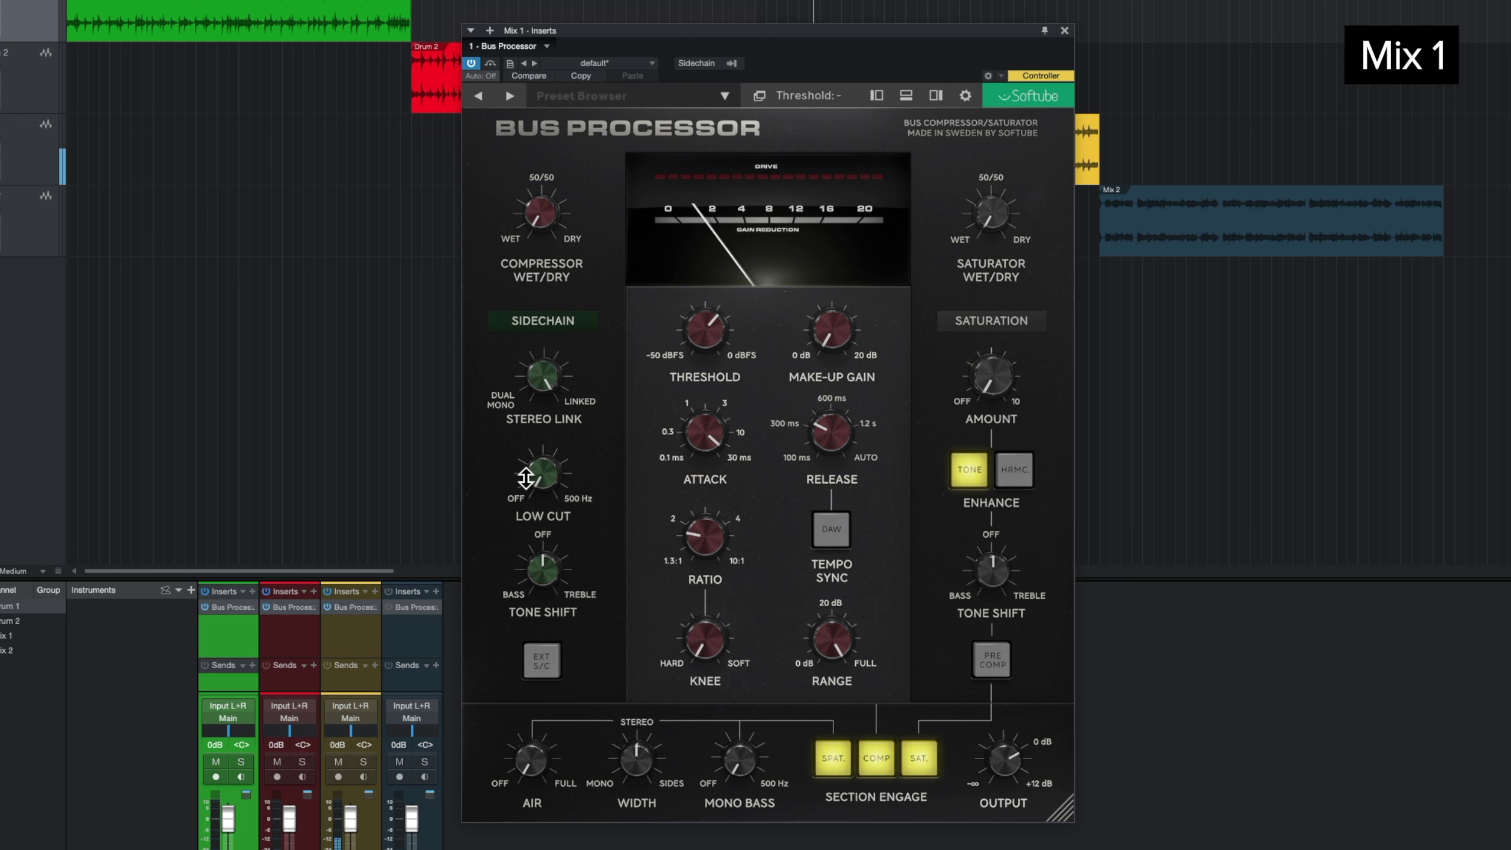
- Try the sidechain low cut at 99 Hz and the sidechain tone shift at 4.40 on Mix 1
left_click_drag(526, 478, 533, 452)
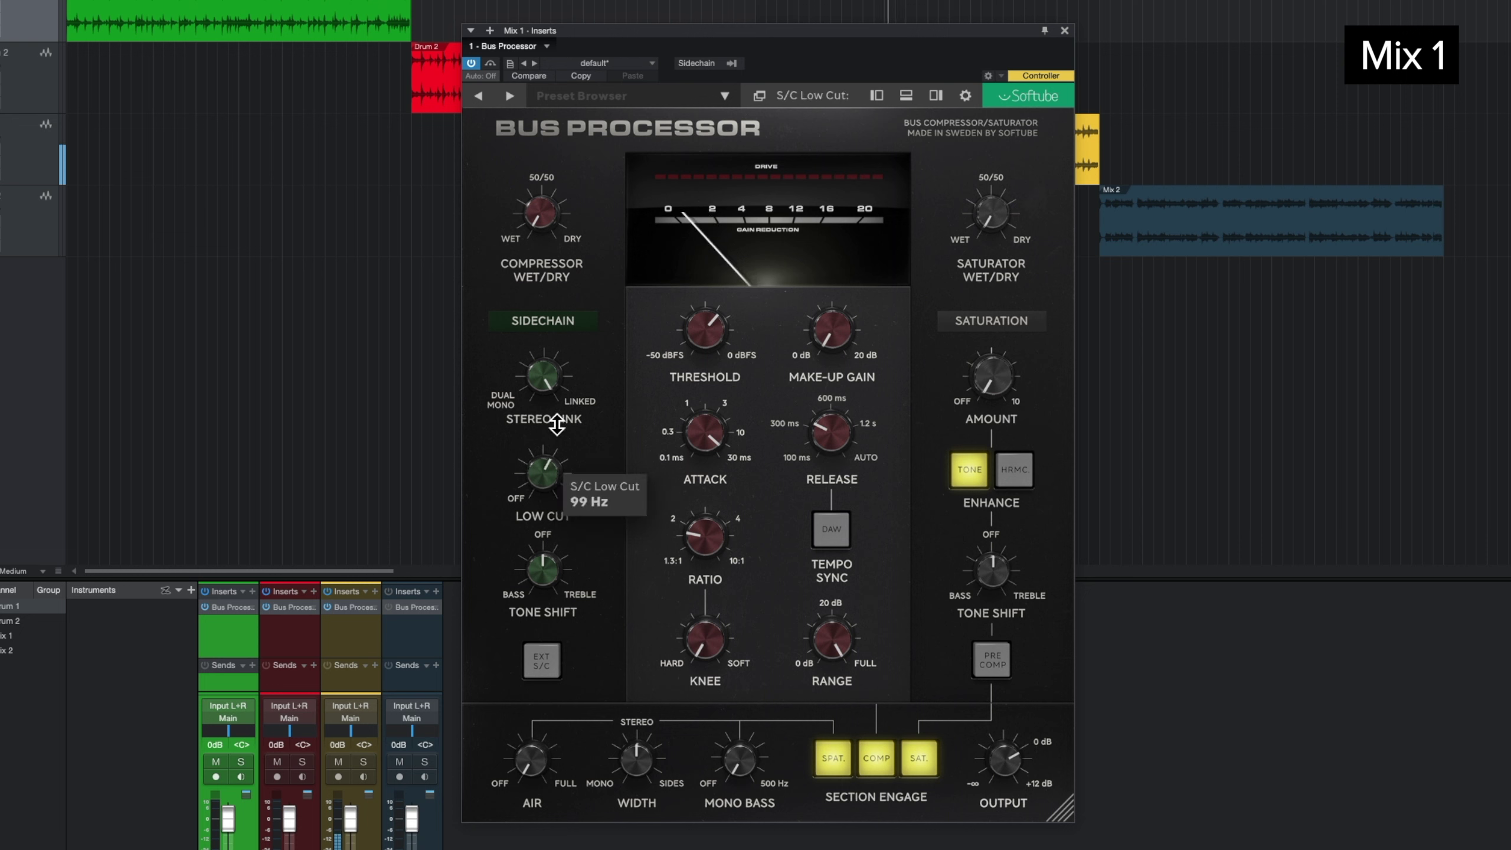
mouse_move(541, 570)
left_mouse_down()
mouse_move(548, 656)
mouse_move(563, 570)
left_mouse_up()
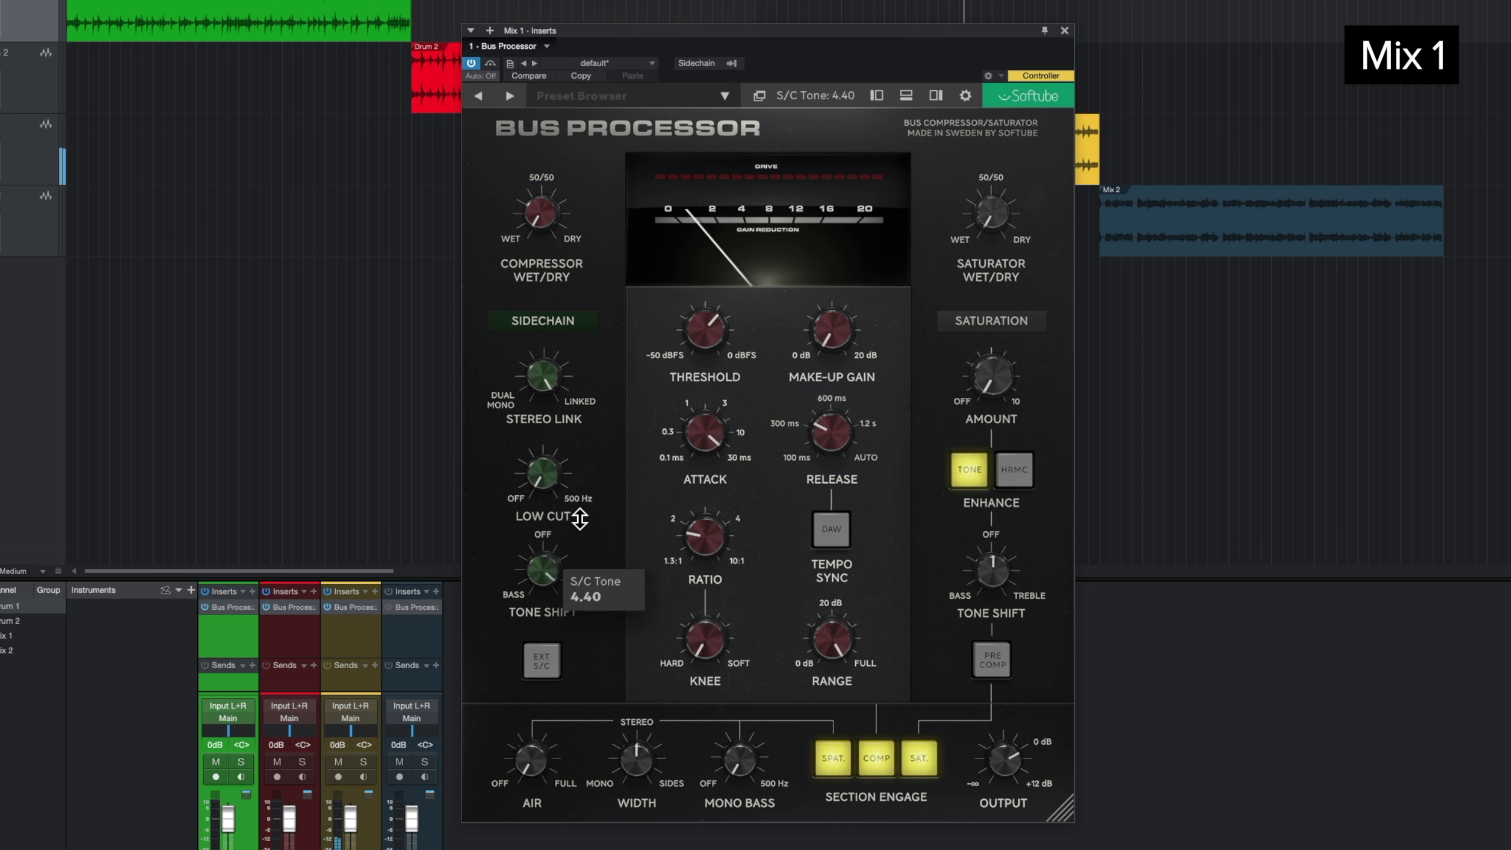
- Set the air to 1.90 and the stereo width to 116 % on Mix 1, and try the mono bass control
left_click_drag(532, 761, 534, 757)
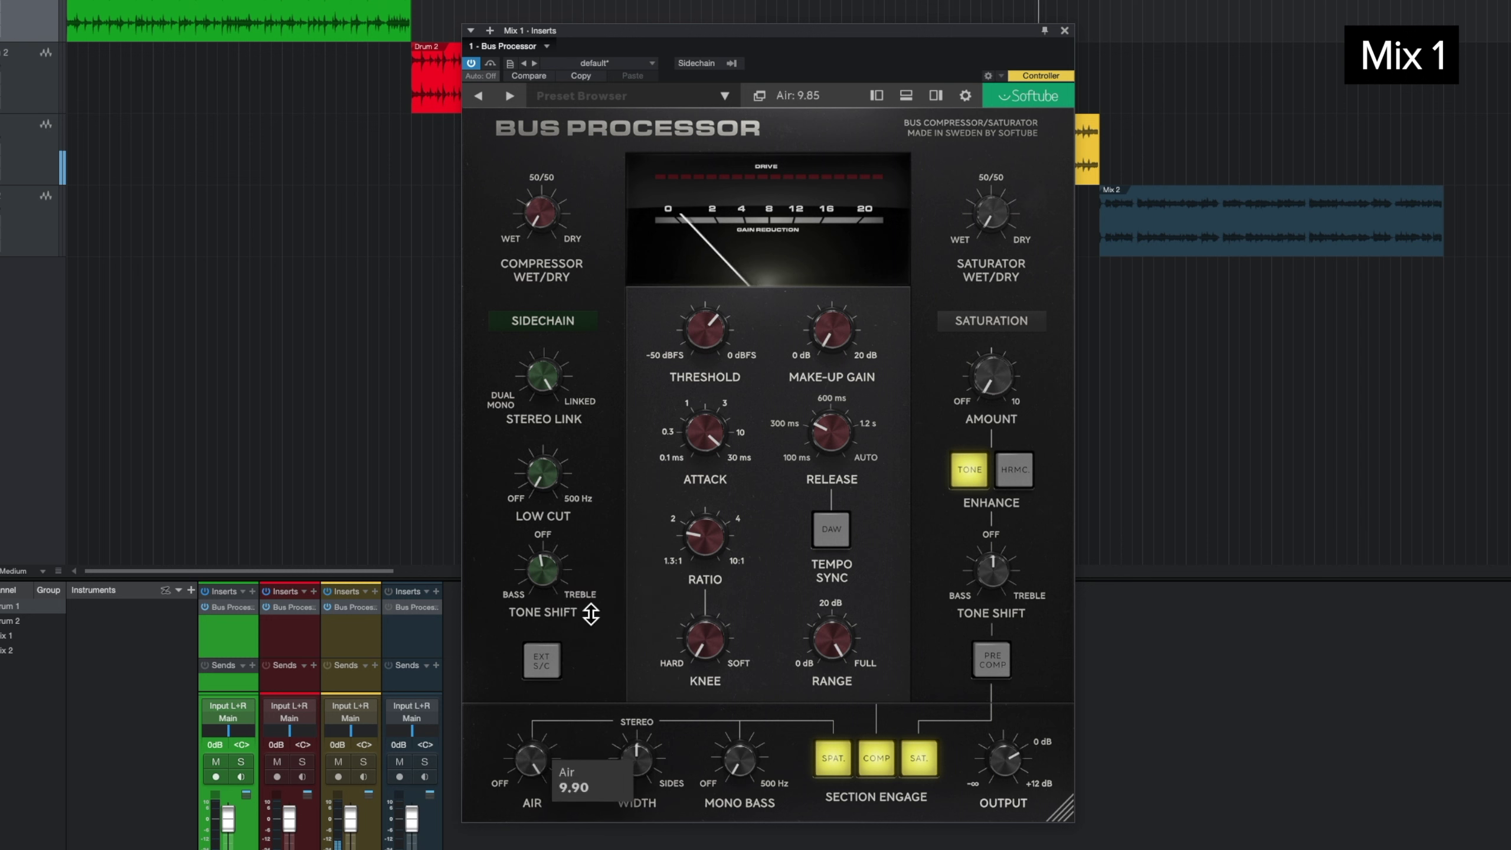
left_click_drag(578, 726, 574, 793)
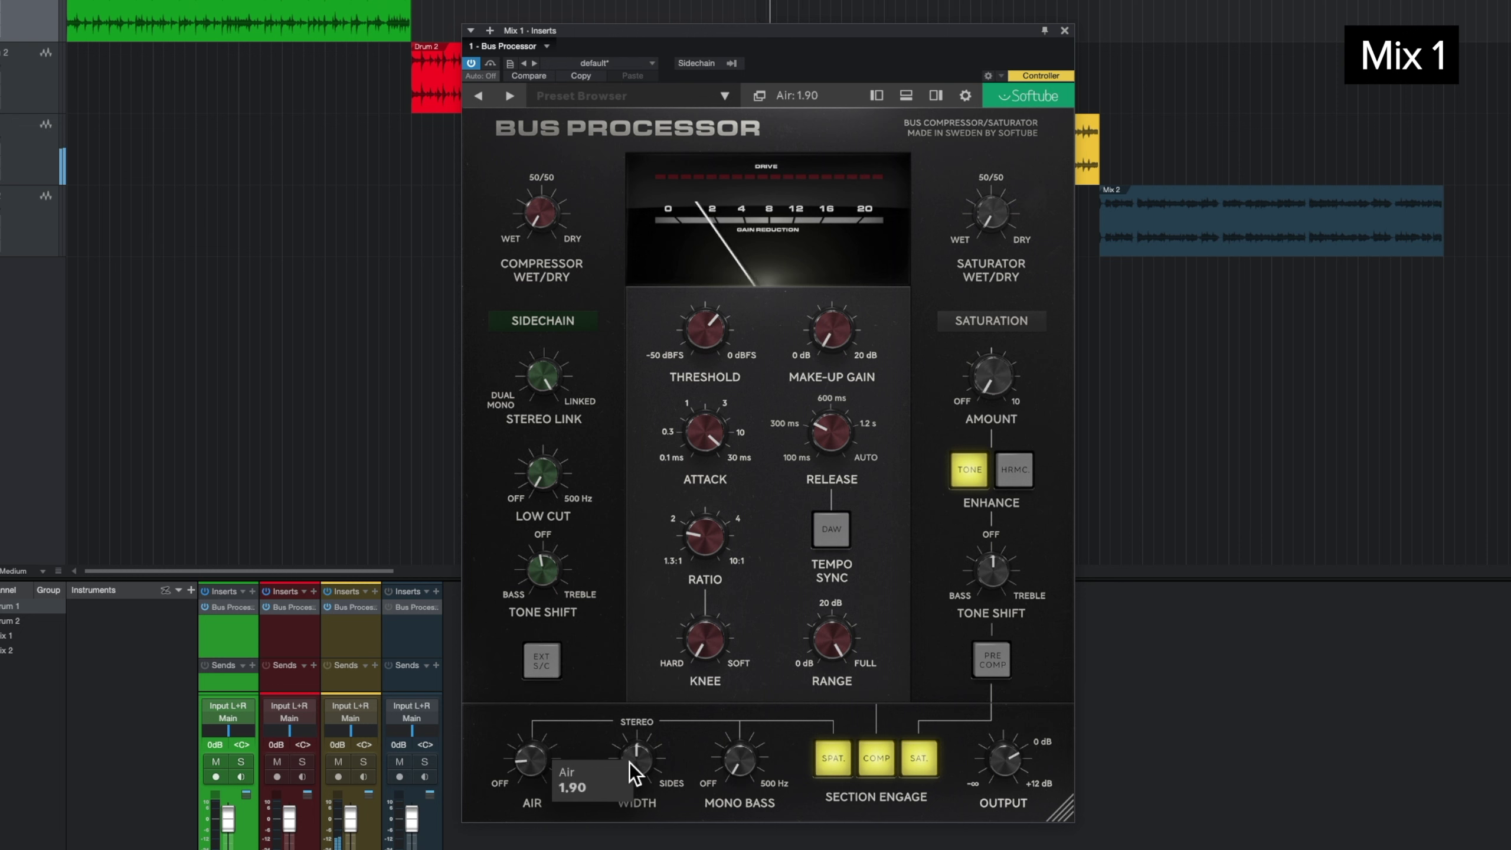
left_click_drag(638, 762, 648, 748)
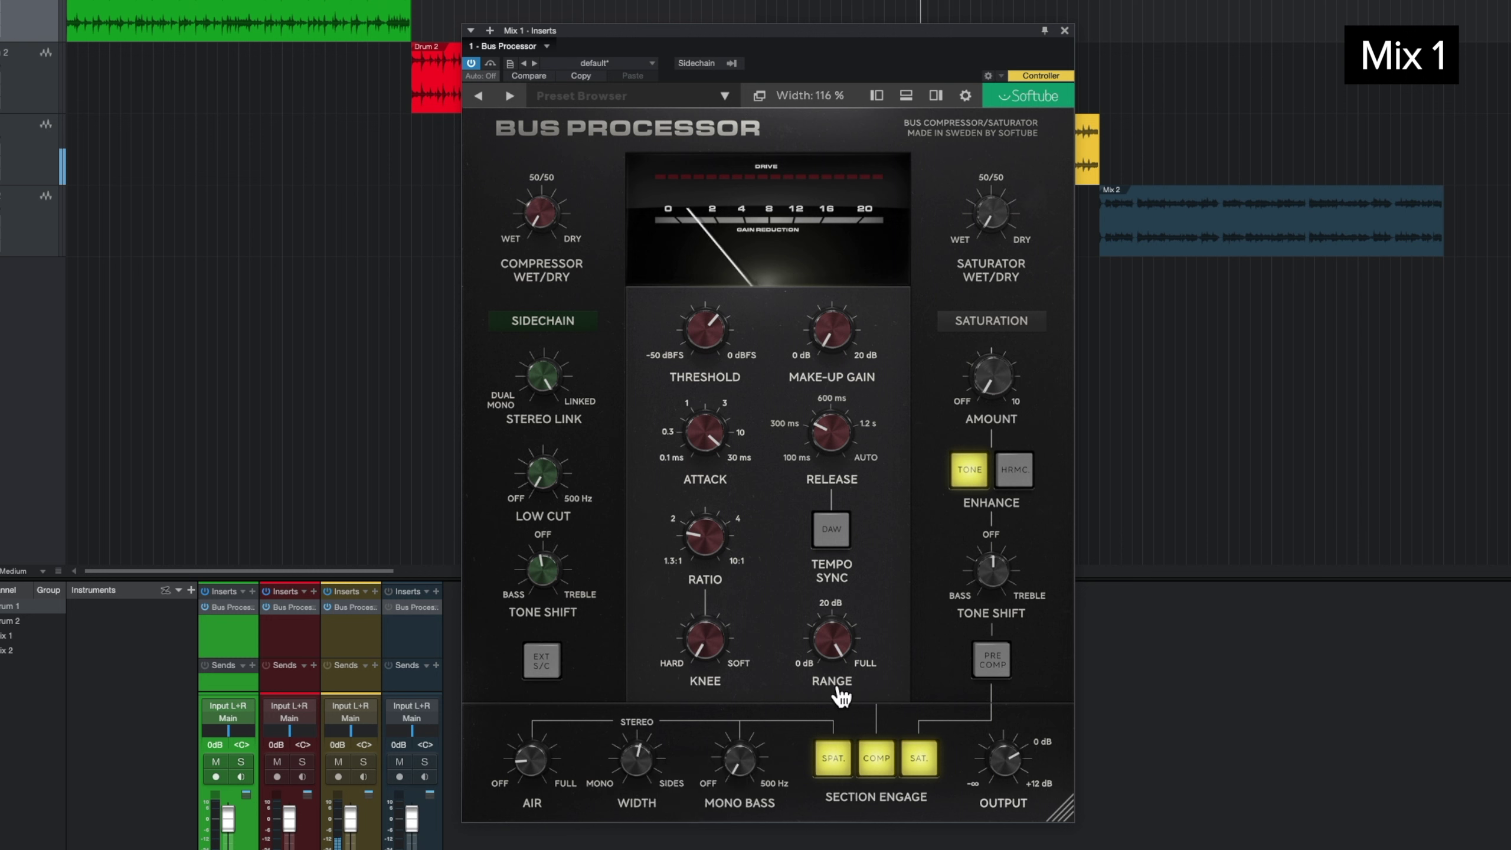
left_click_drag(743, 768, 763, 573)
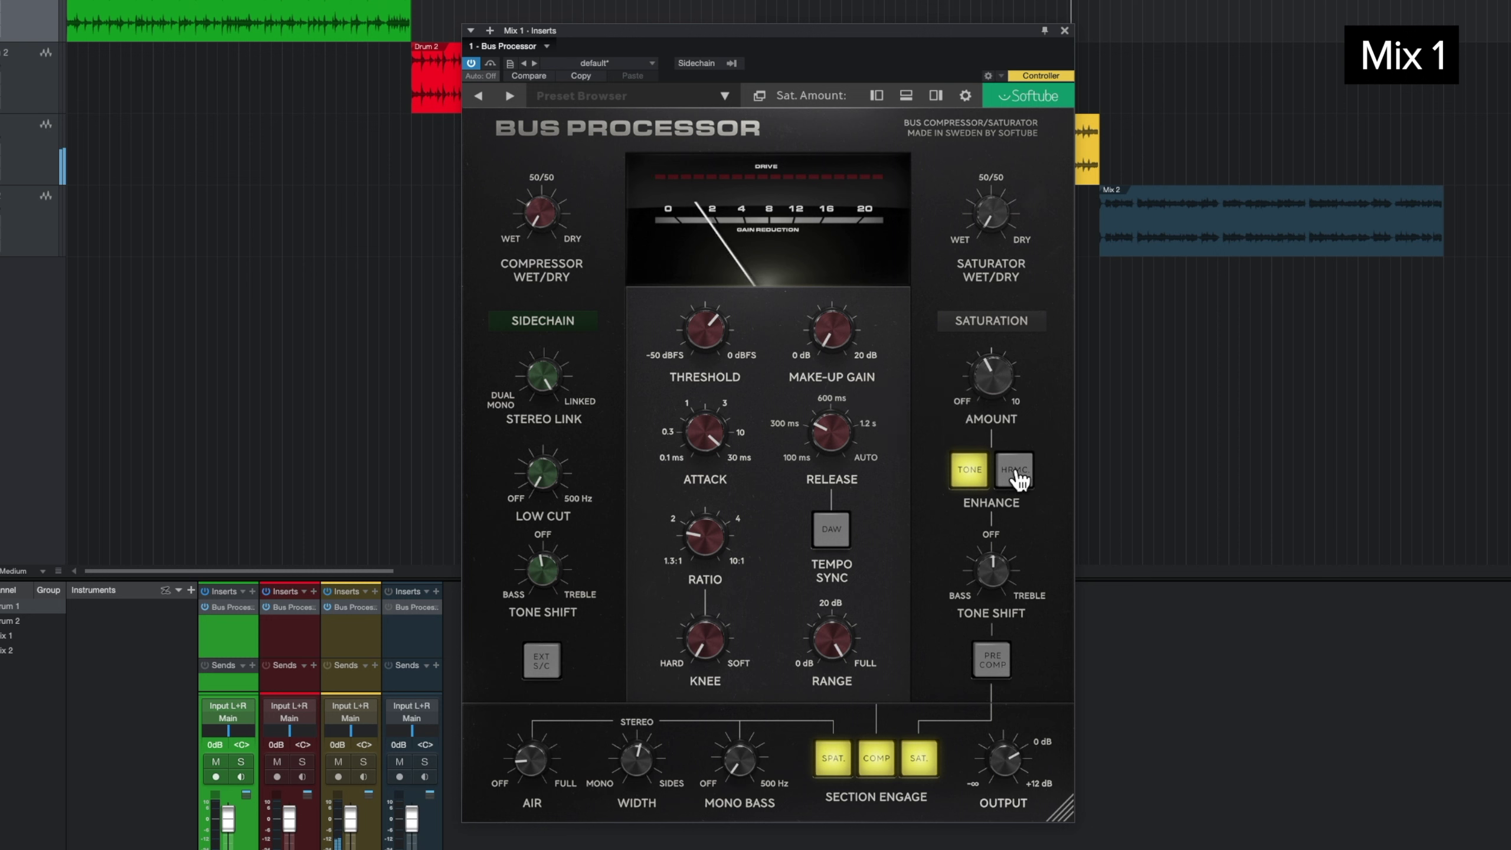
- Set up harmonic saturation without tone enhancement at amount 4.01 and tone shift 0.15, and try placing it before the compressor
left_click(970, 470)
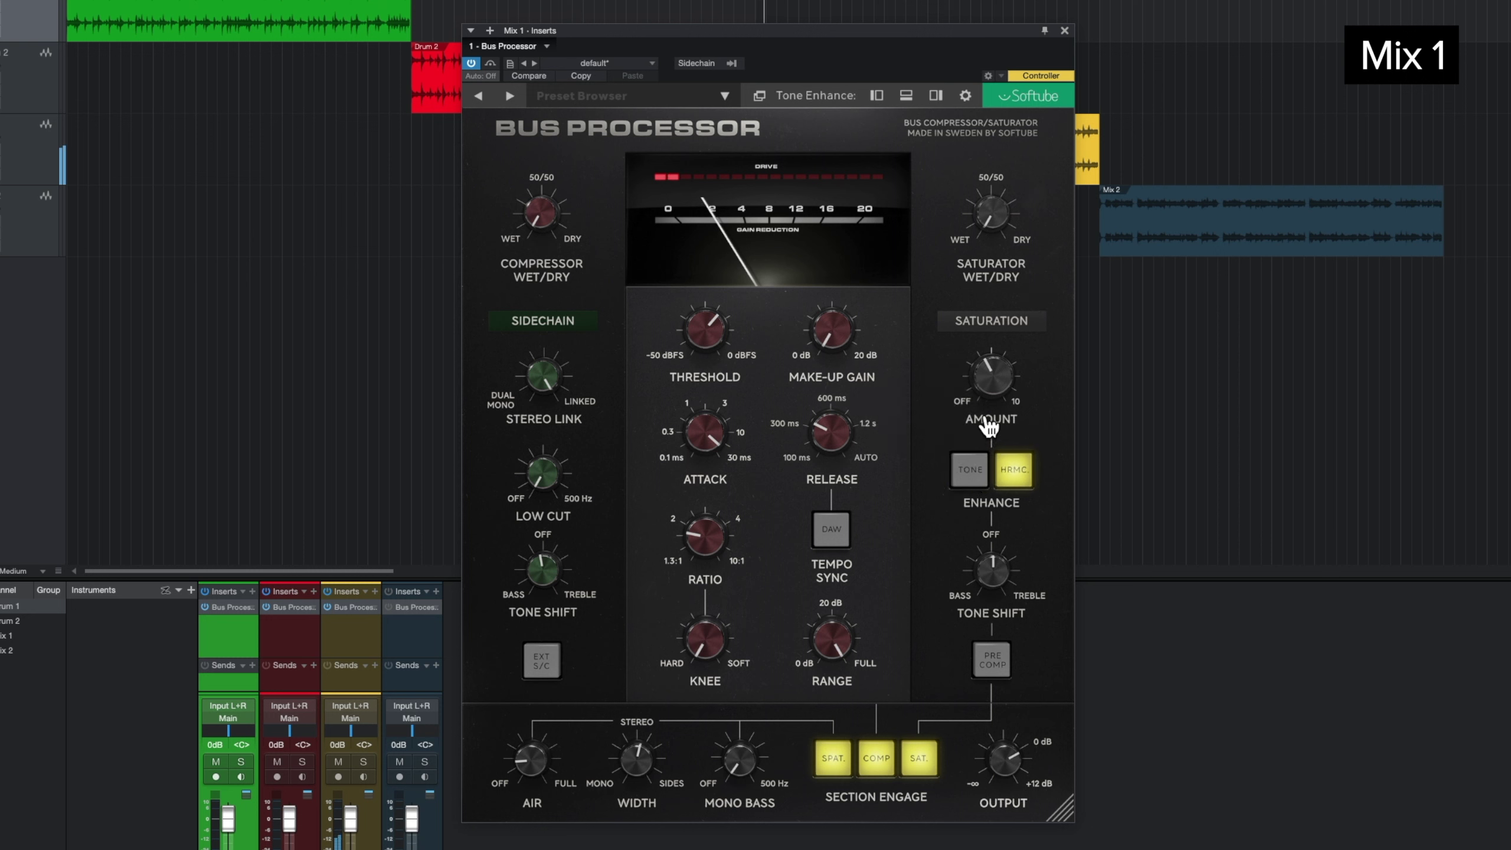
left_click_drag(993, 376, 1002, 367)
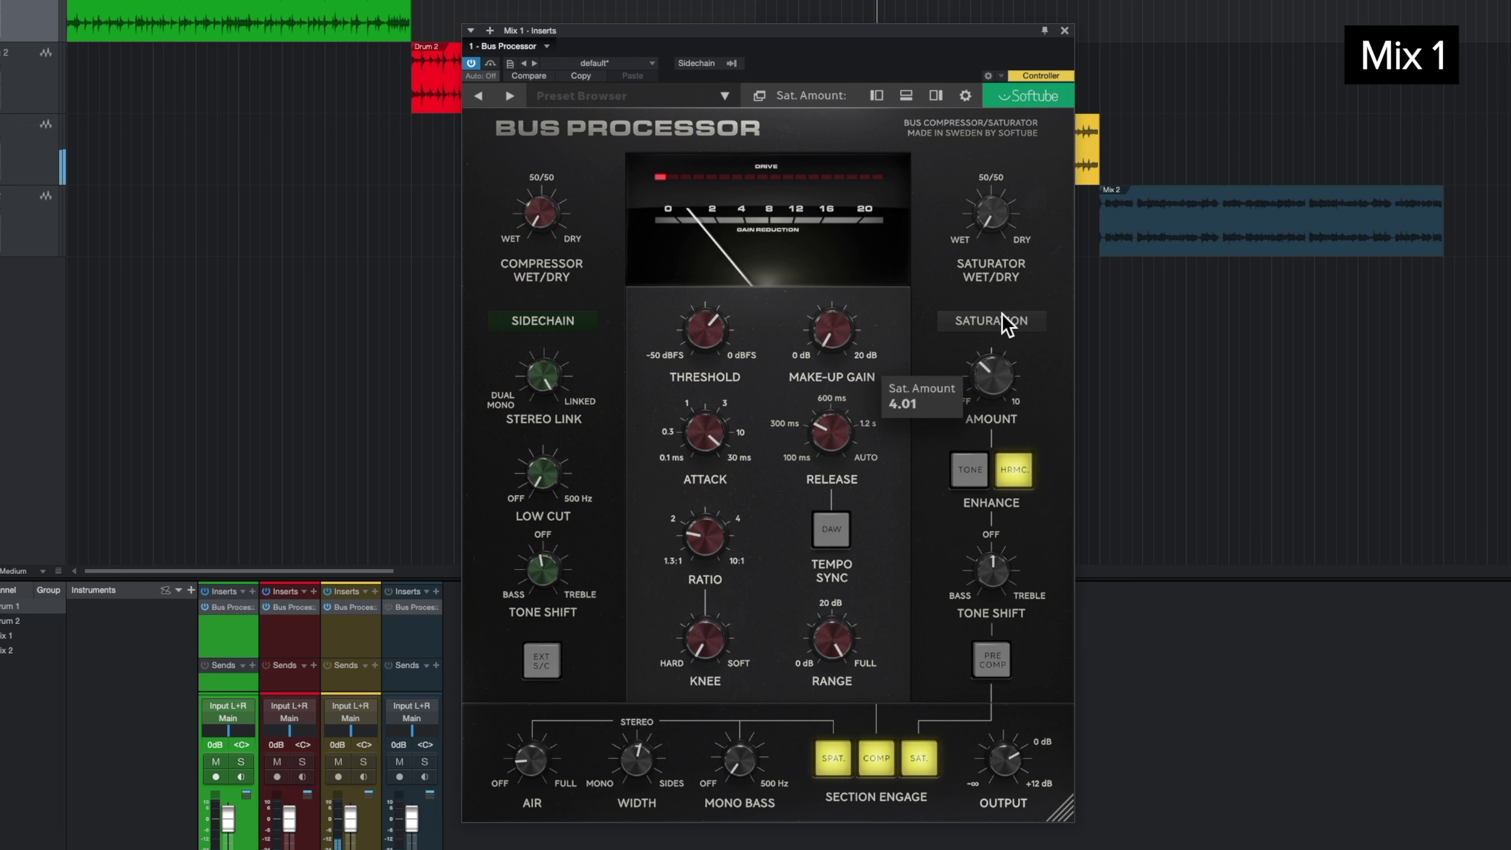
left_click_drag(1004, 564, 1006, 559)
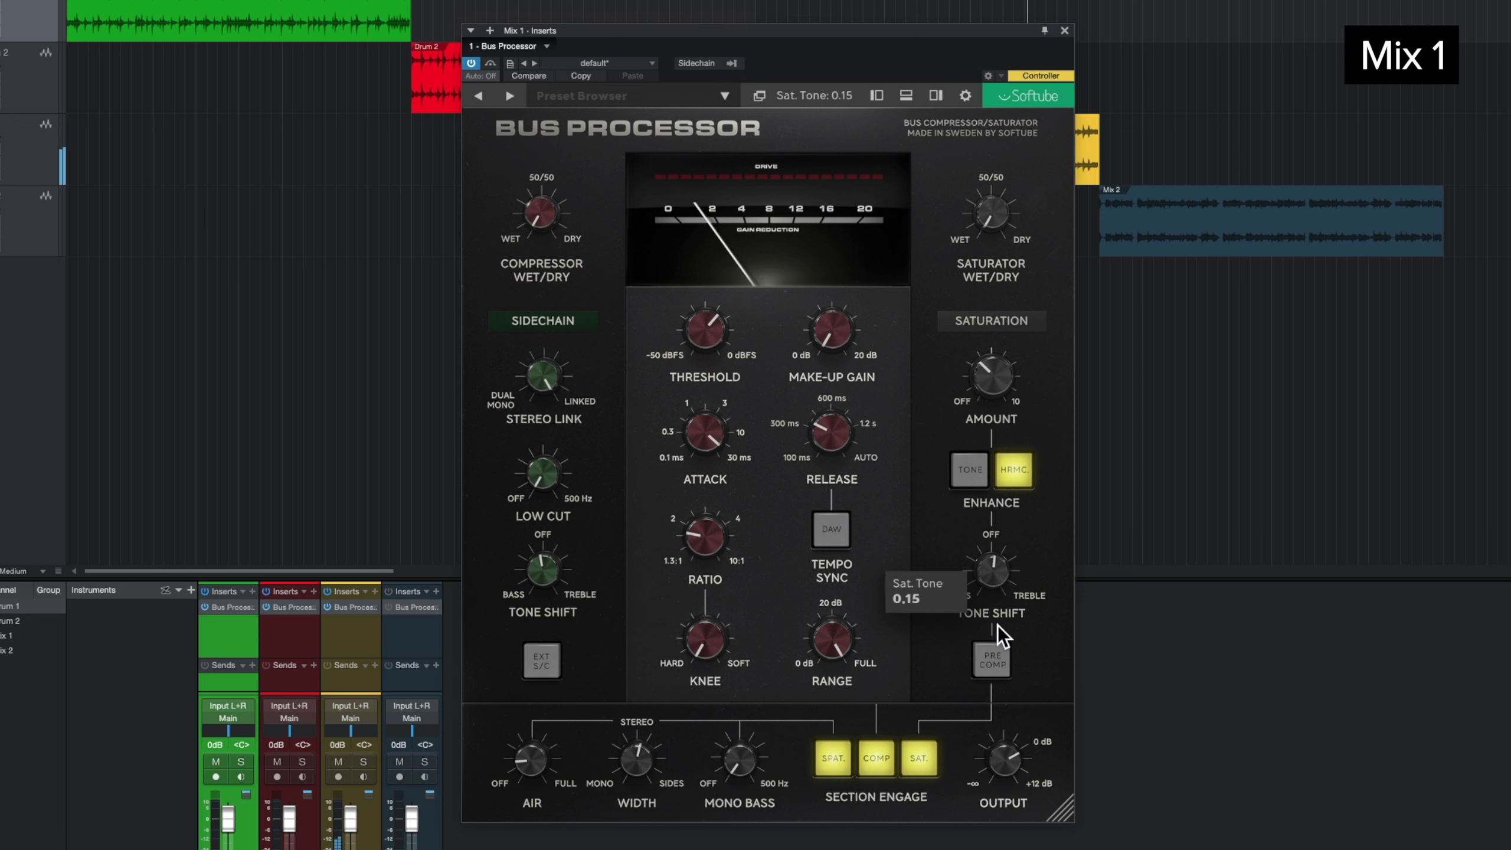
left_click(992, 661)
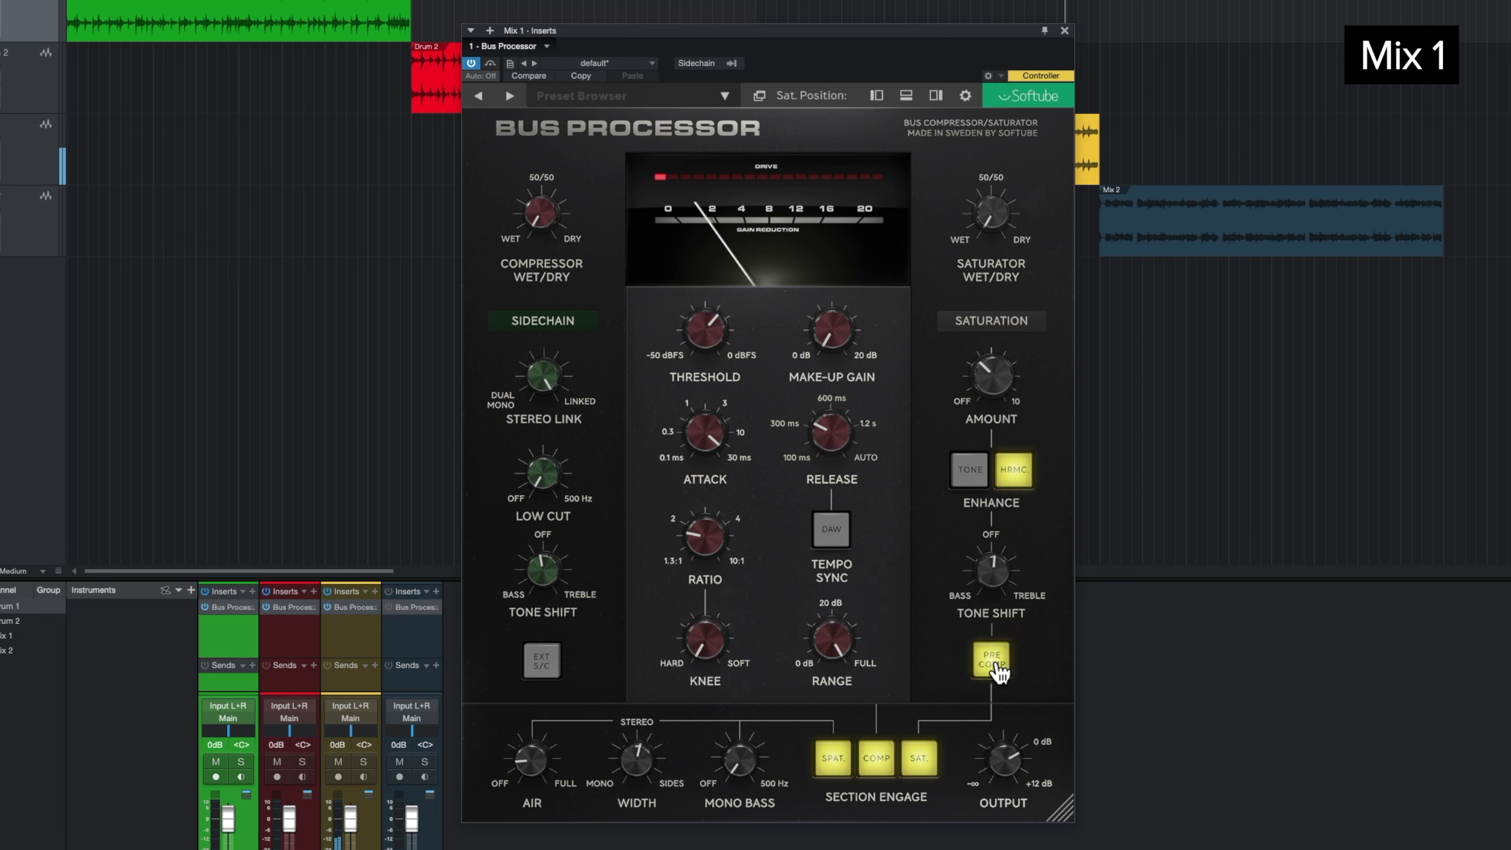
- Raise the Mix 1 make-up gain slightly and compare the sound with the plug-in bypassed and active
left_click(493, 64)
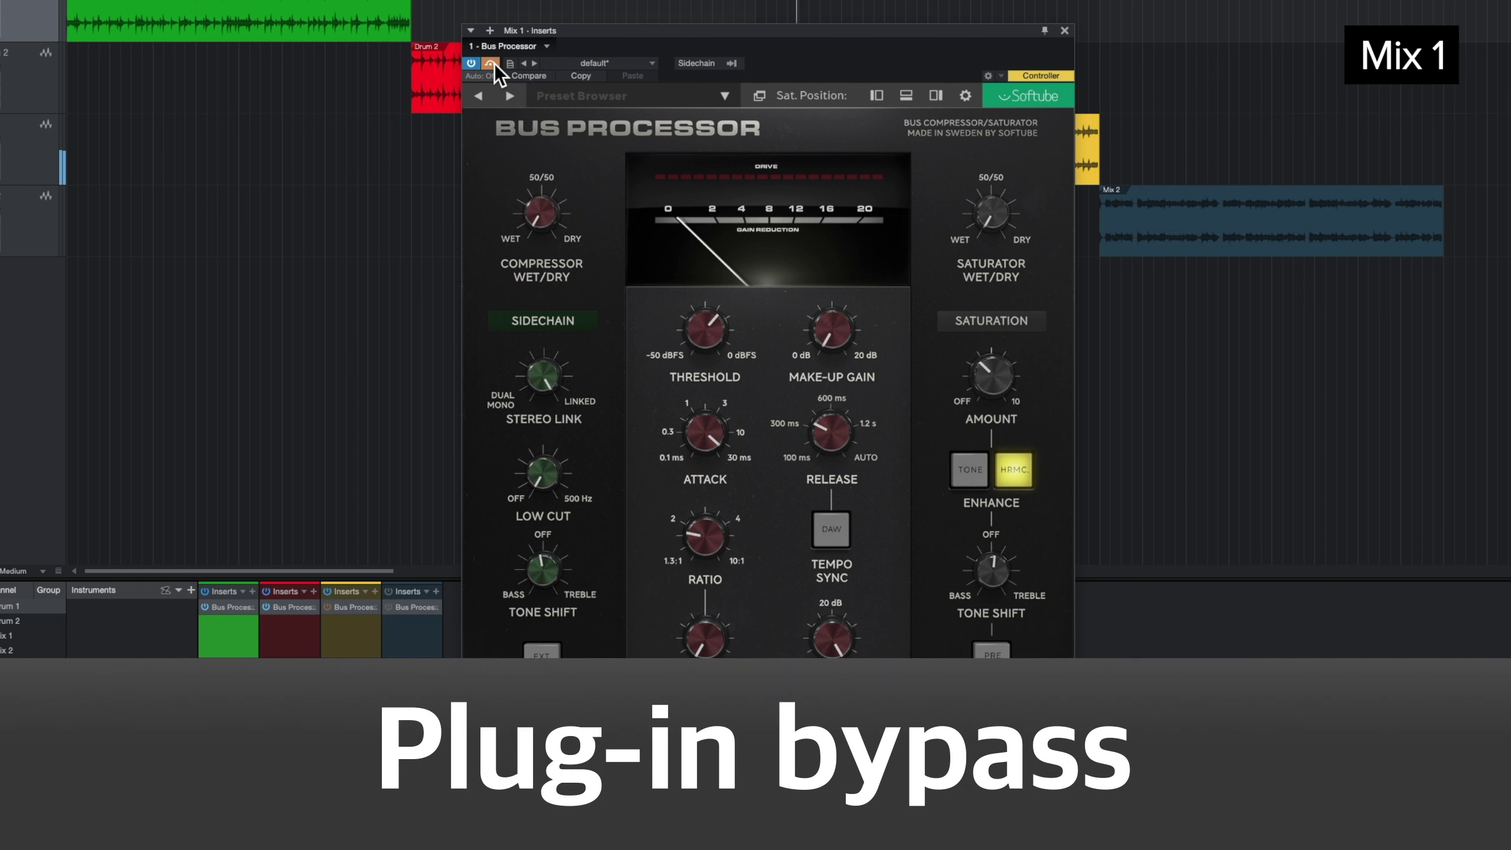
left_click(493, 63)
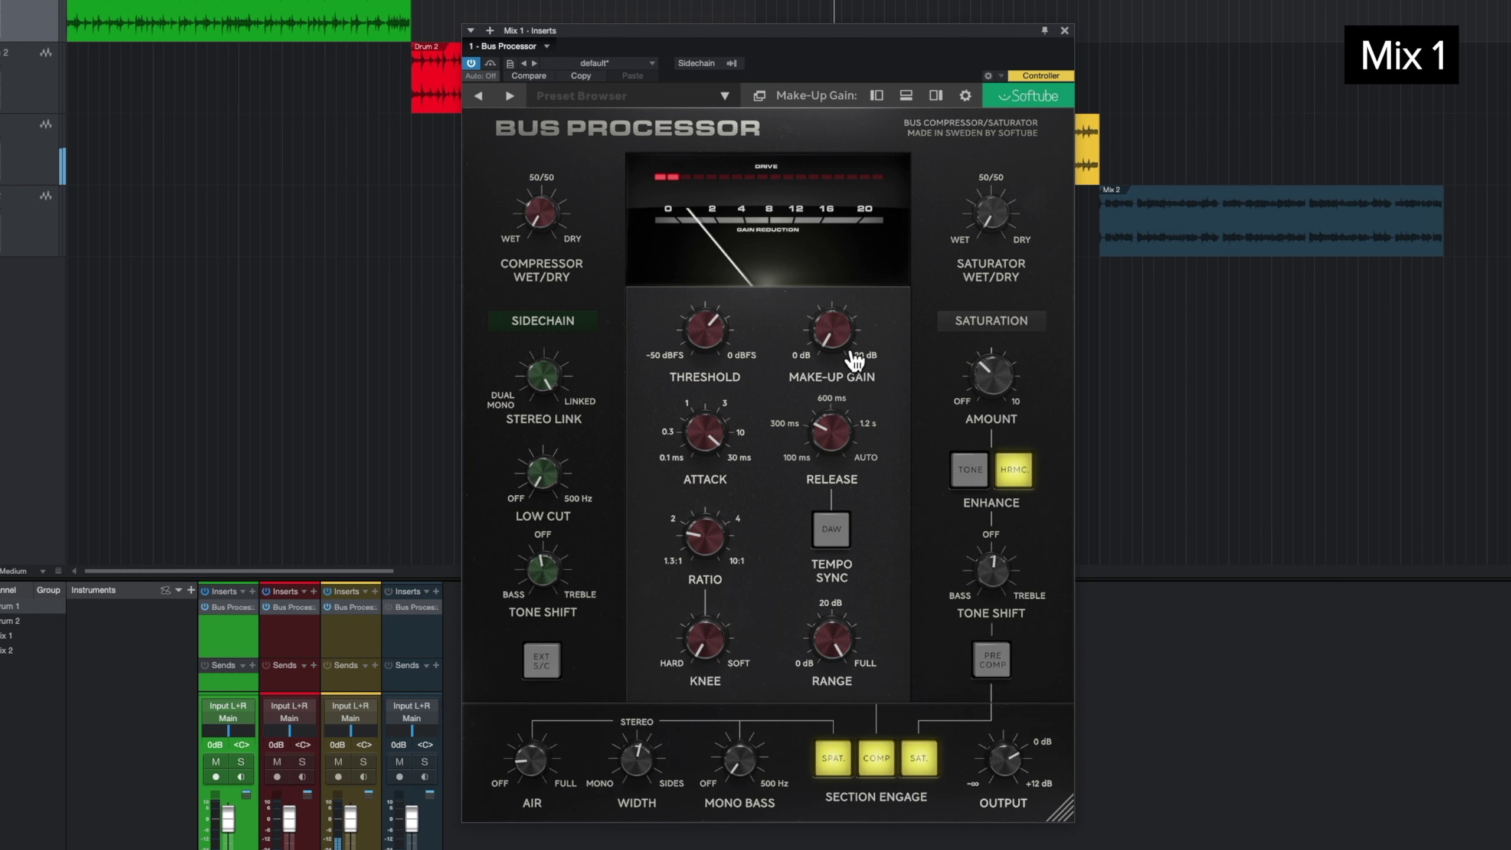
left_click_drag(850, 310, 849, 315)
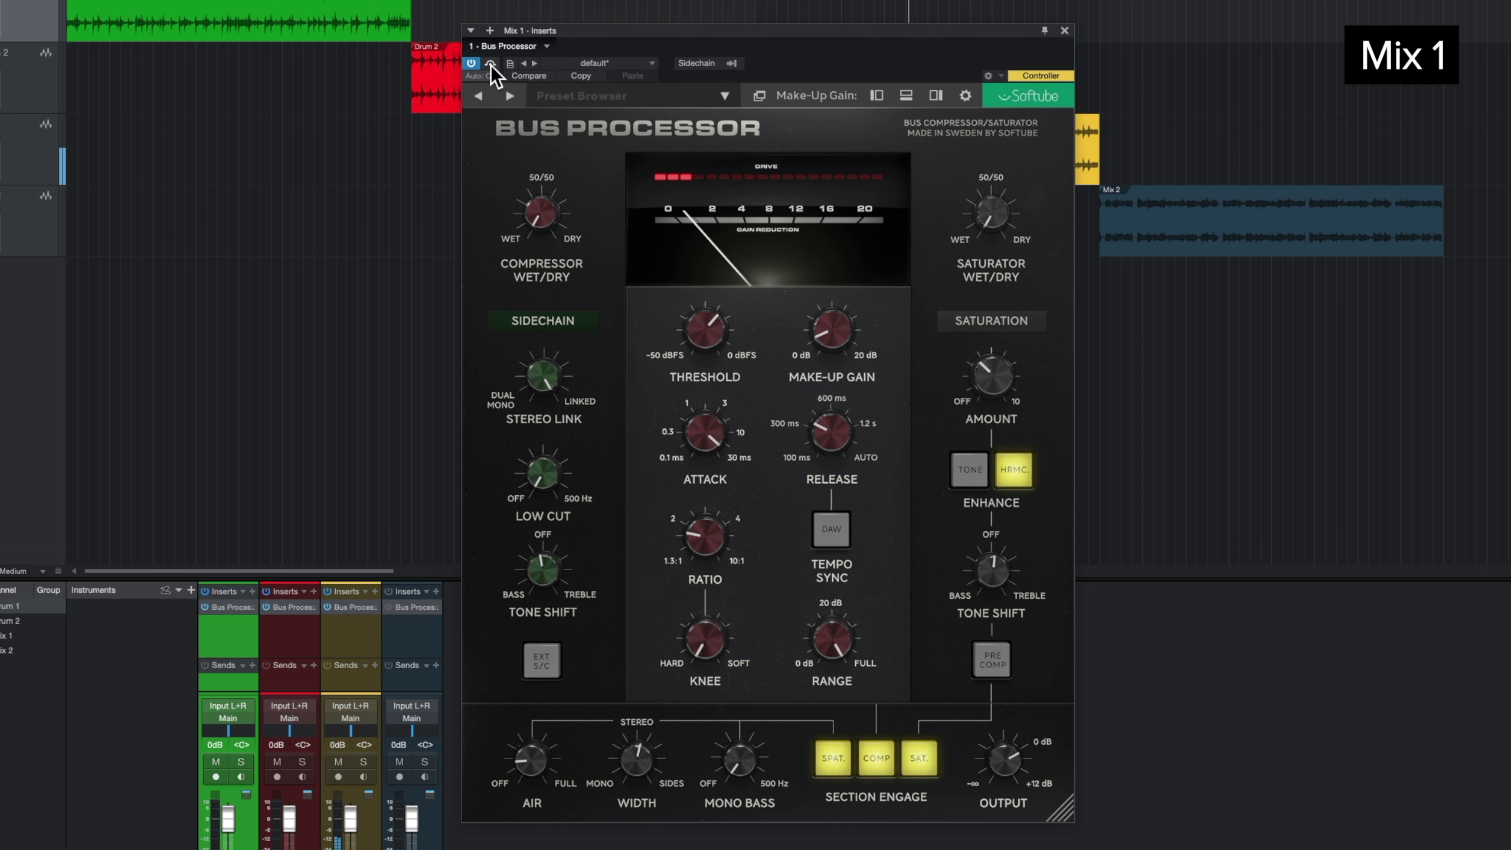
left_click(492, 63)
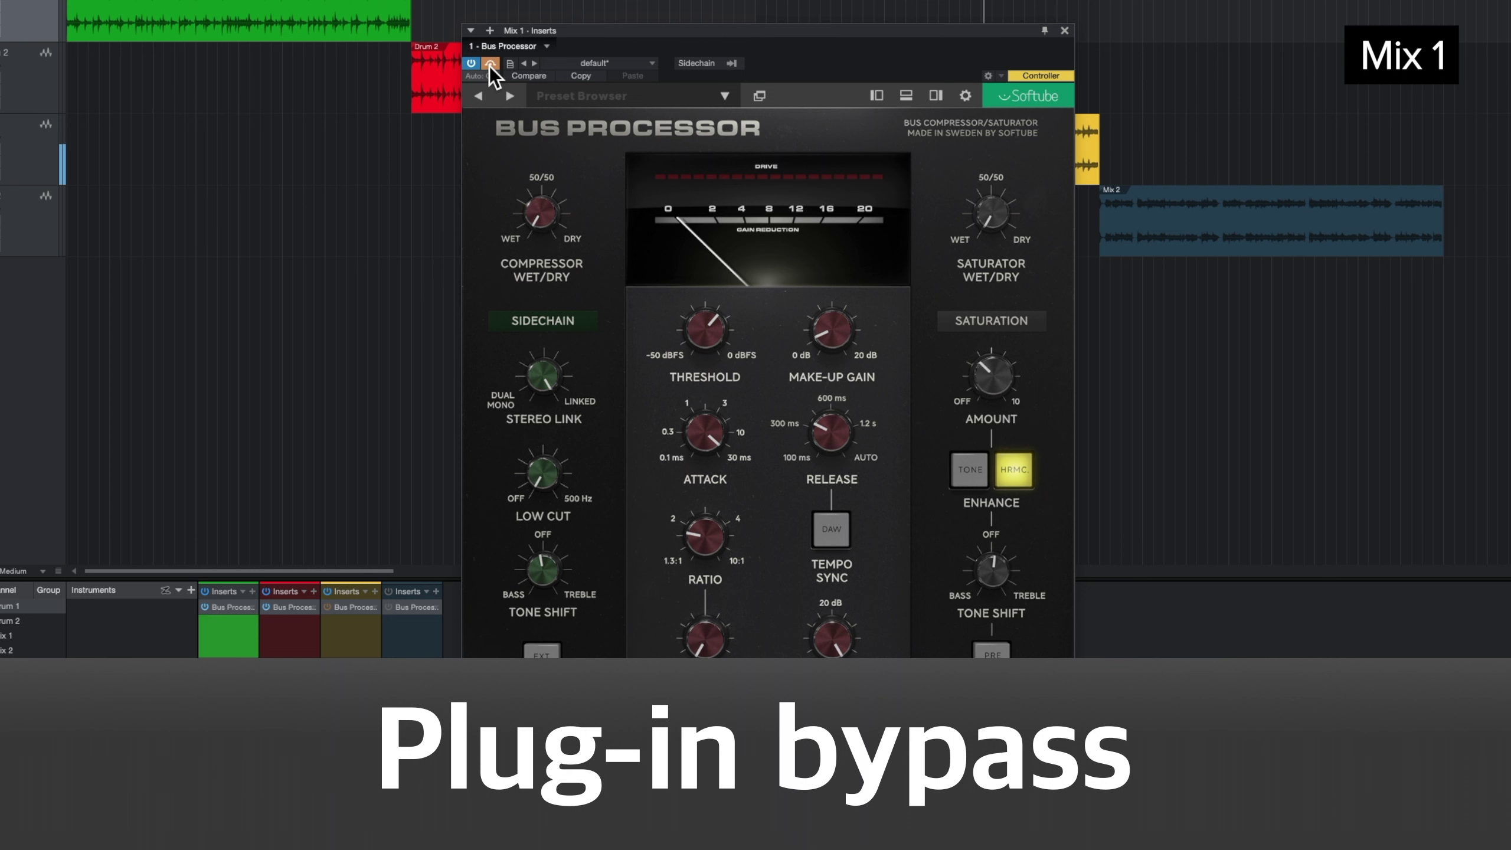
left_click(490, 64)
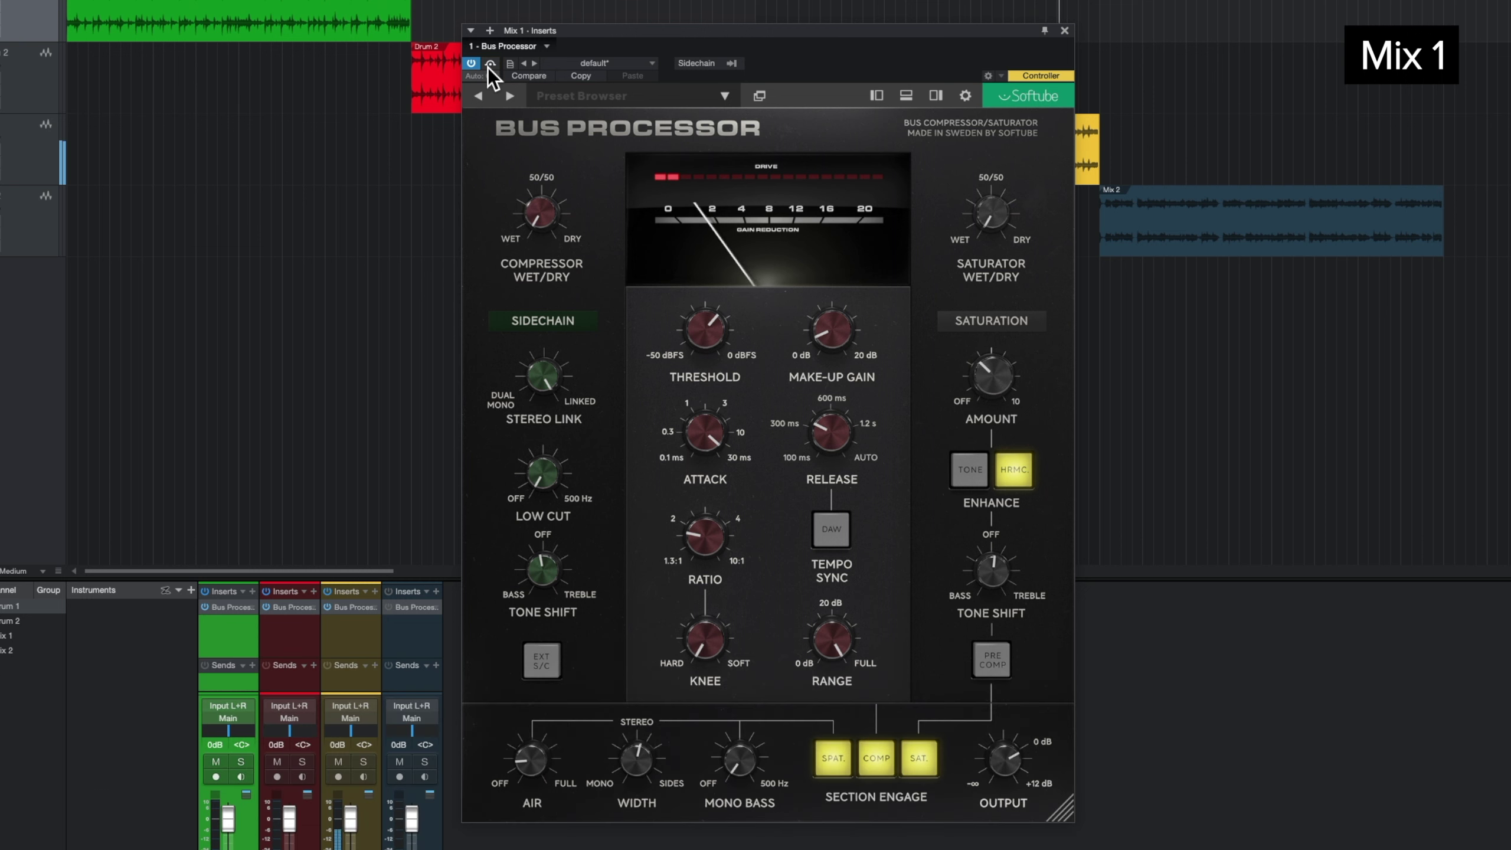
- Load the factory preset Push Forward on Mix 1 and lower its threshold to -27.00 dB
left_click(636, 96)
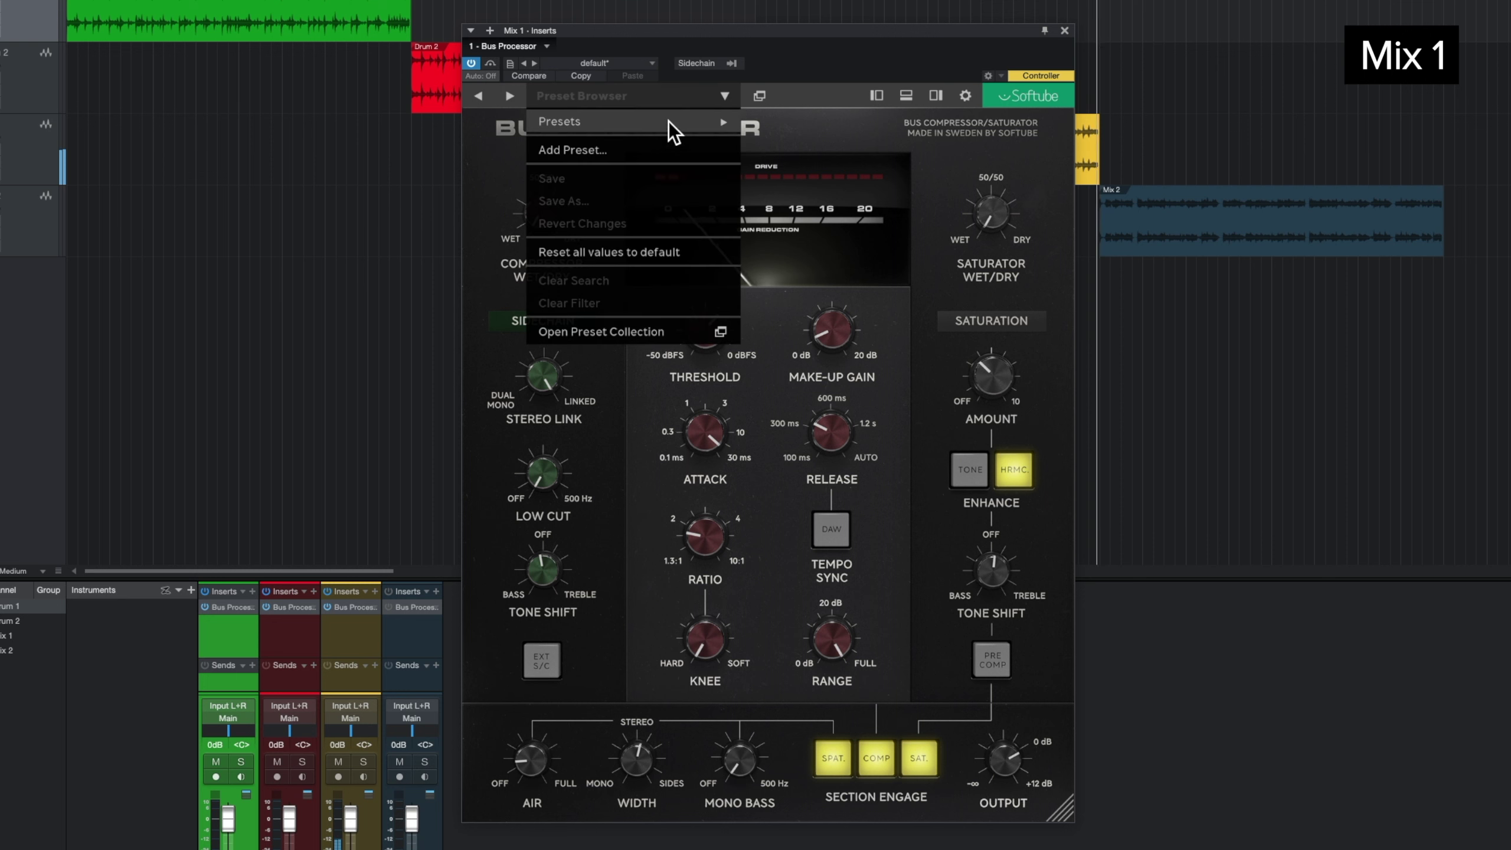
mouse_move(668, 121)
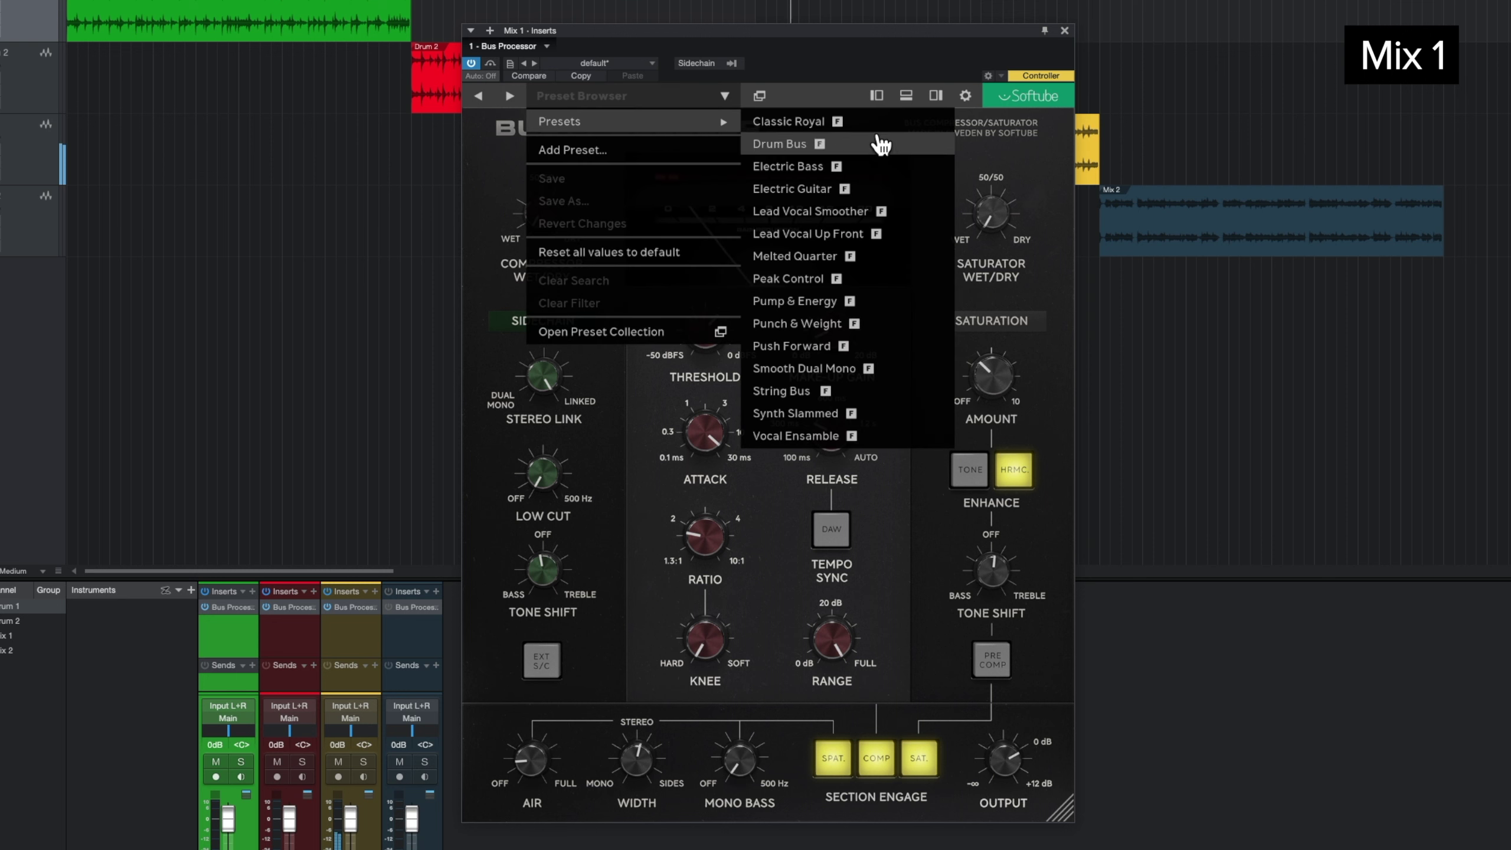
left_click(903, 346)
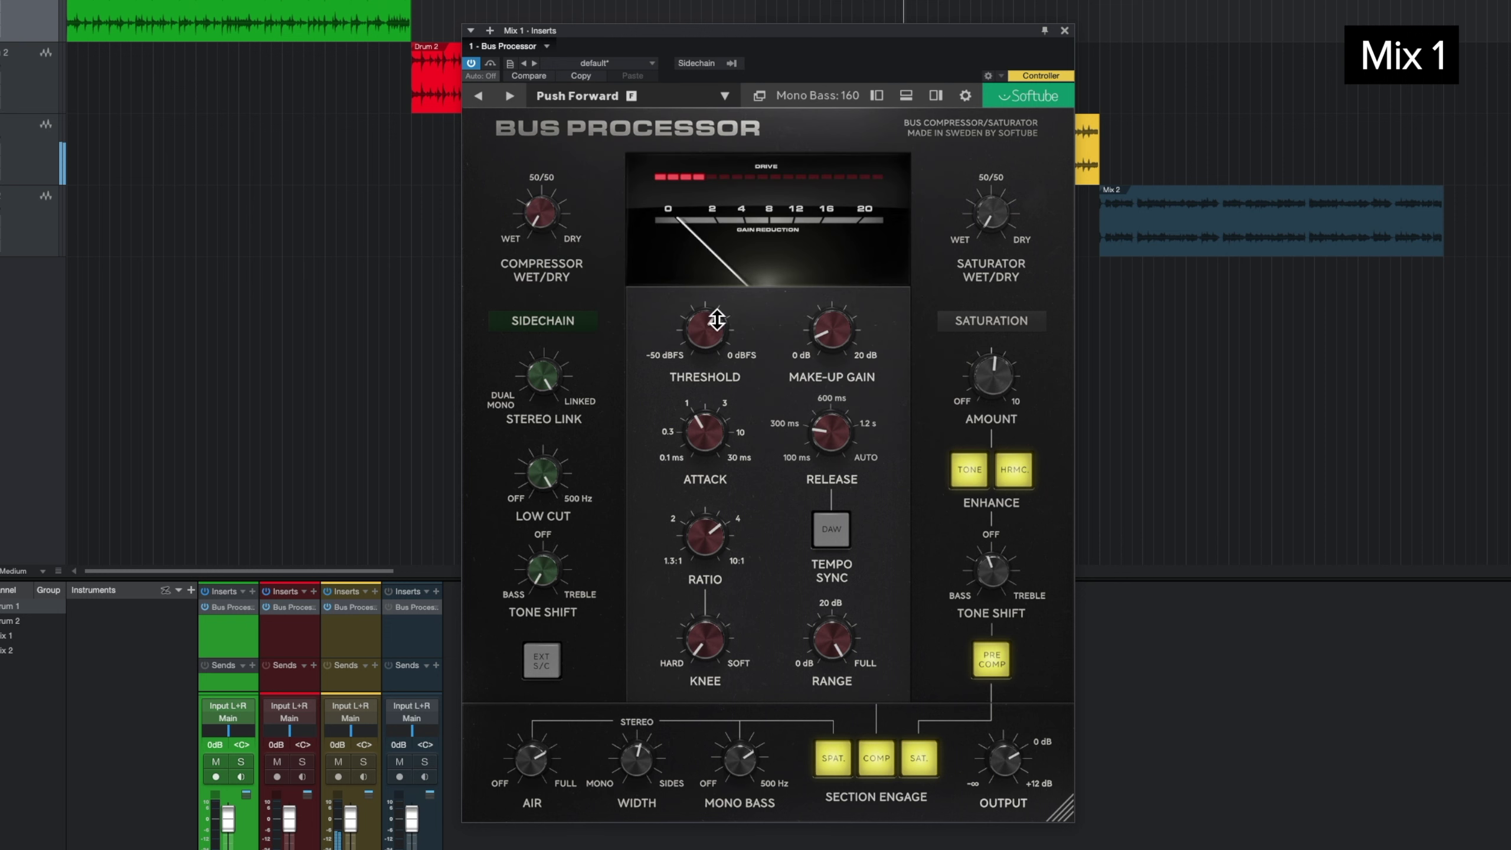
left_click_drag(714, 333, 712, 350)
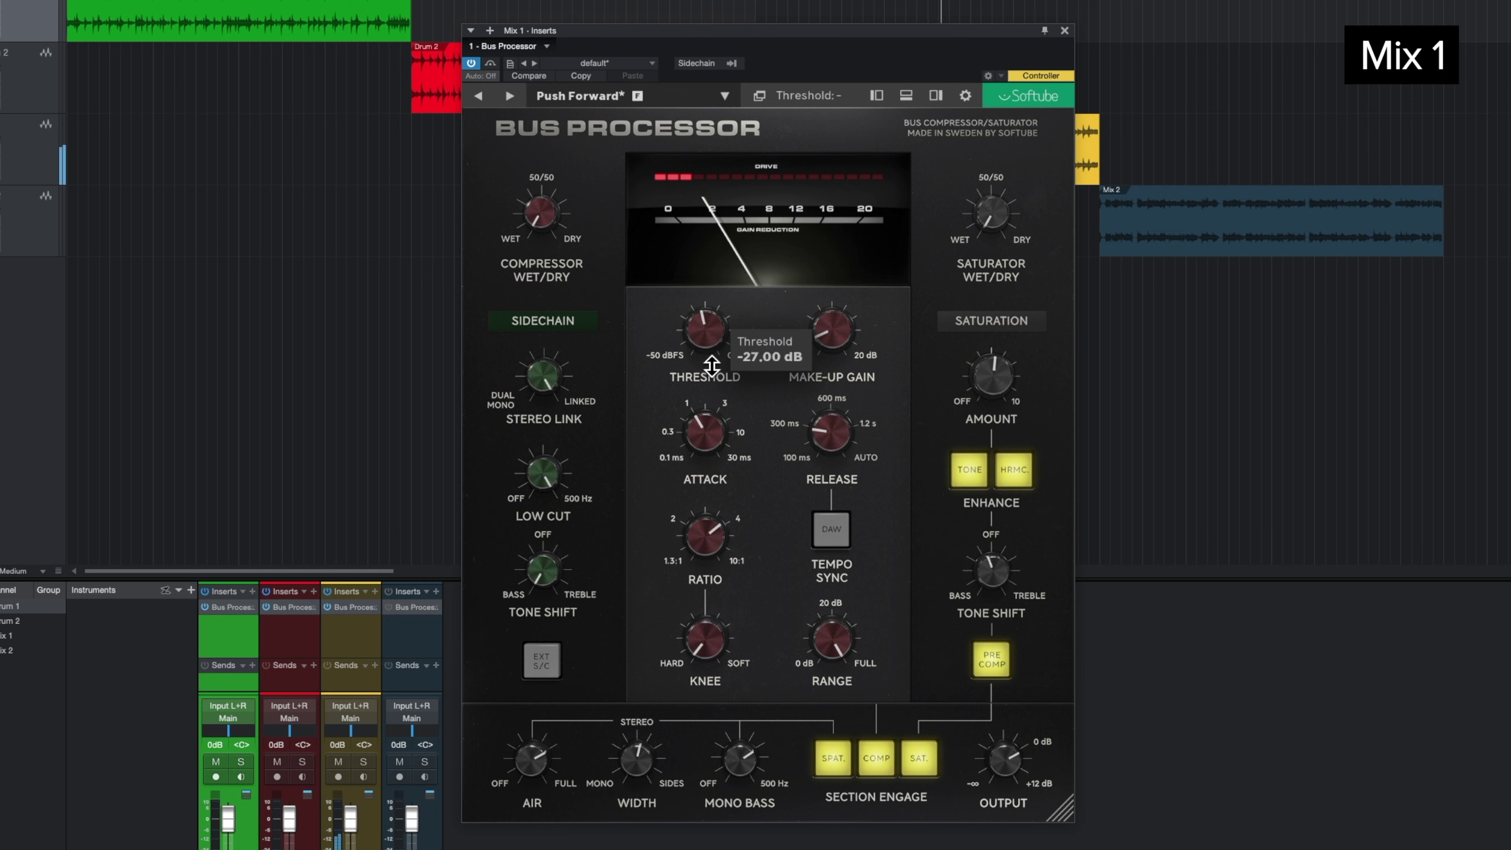
- Load the factory preset Pump & Energy on Mix 1, set its threshold to -16.25 dB and reduce the make-up gain
left_click(694, 101)
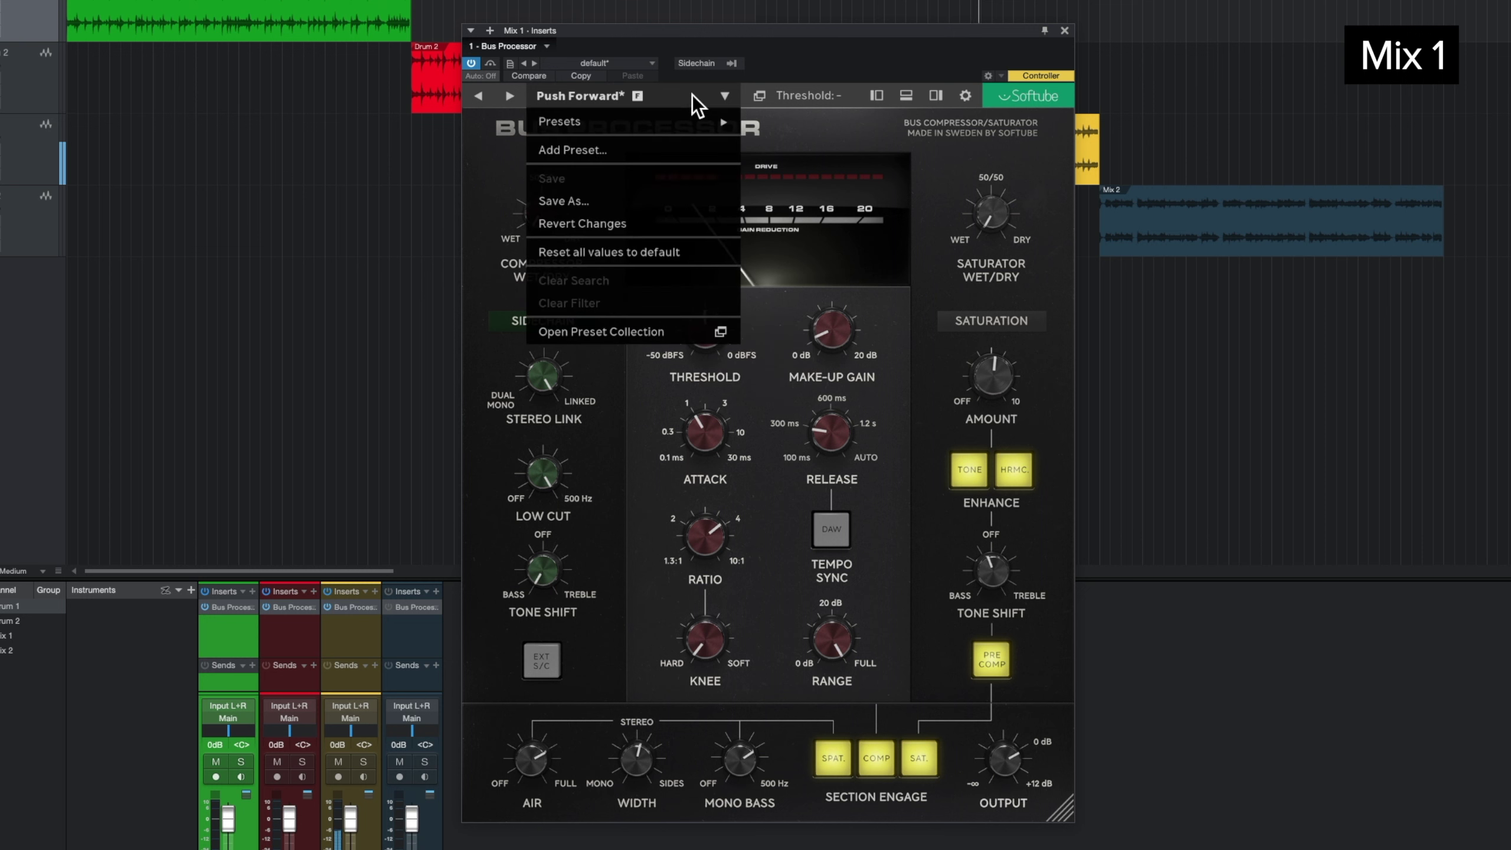
mouse_move(705, 128)
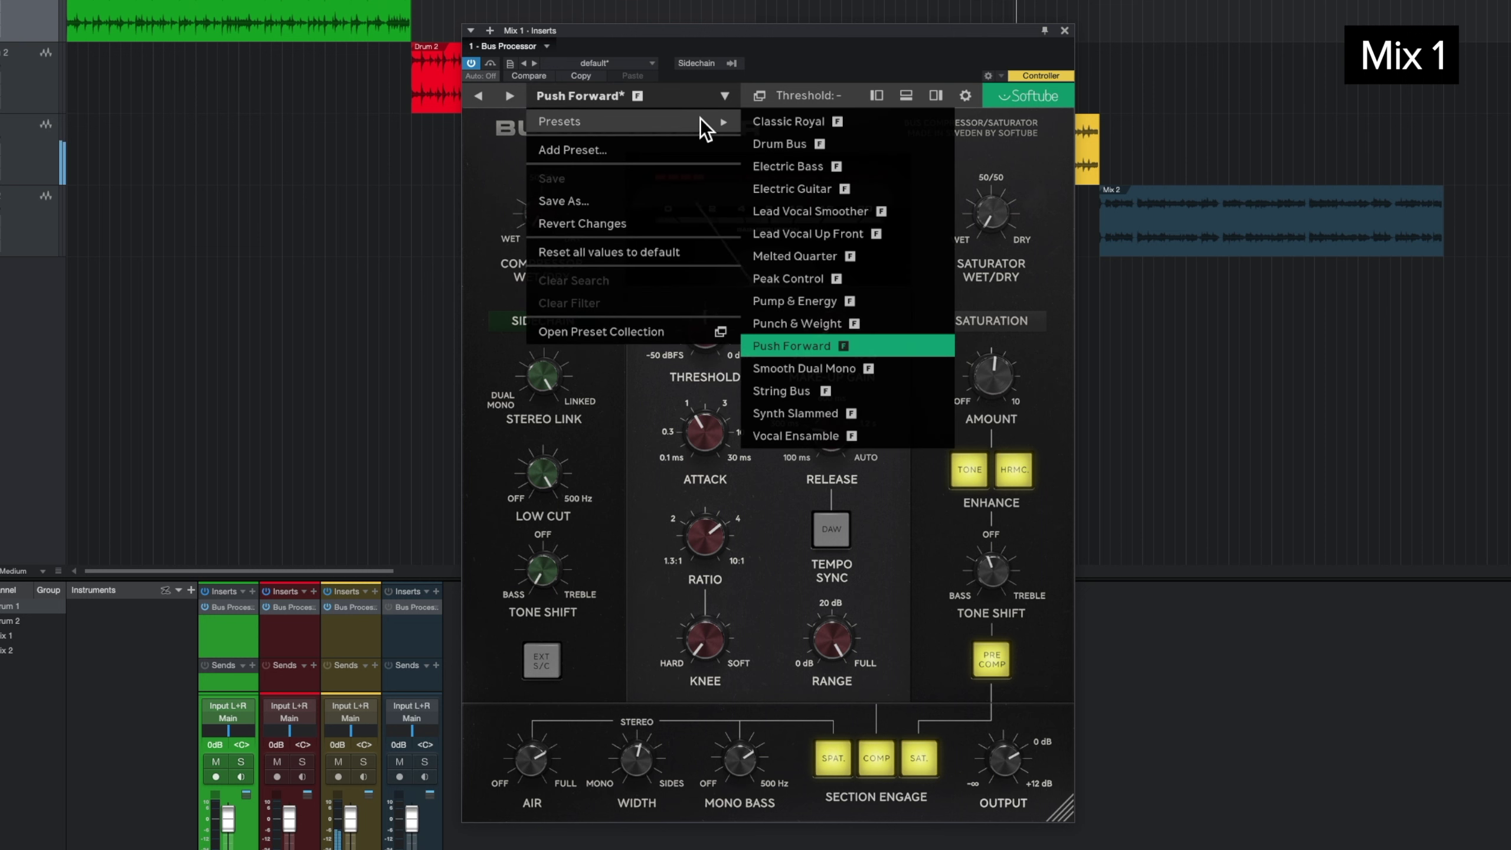
left_click(912, 304)
left_click_drag(712, 332, 720, 308)
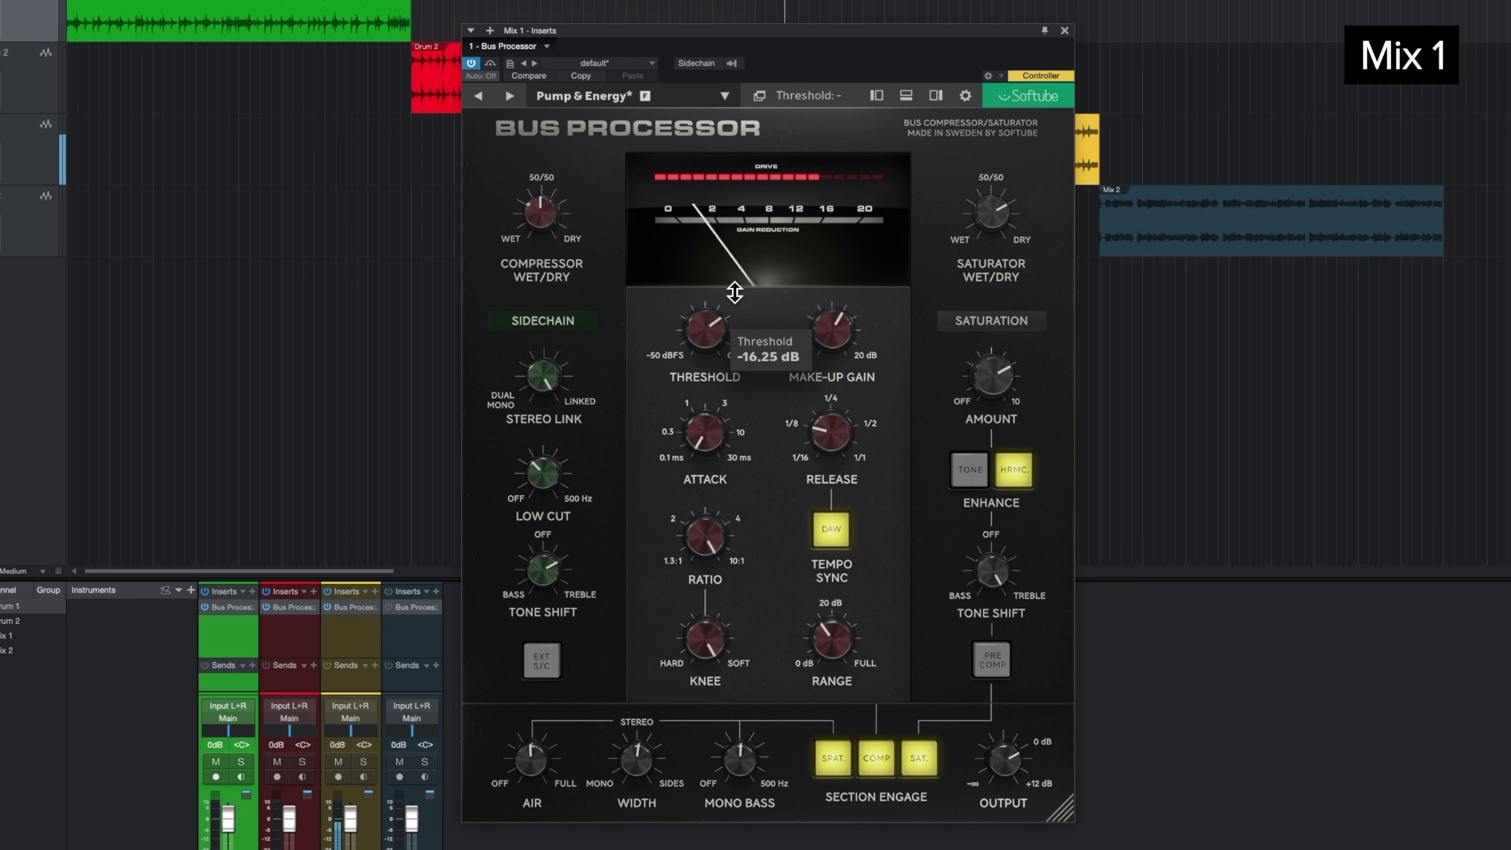
left_click_drag(843, 334, 832, 390)
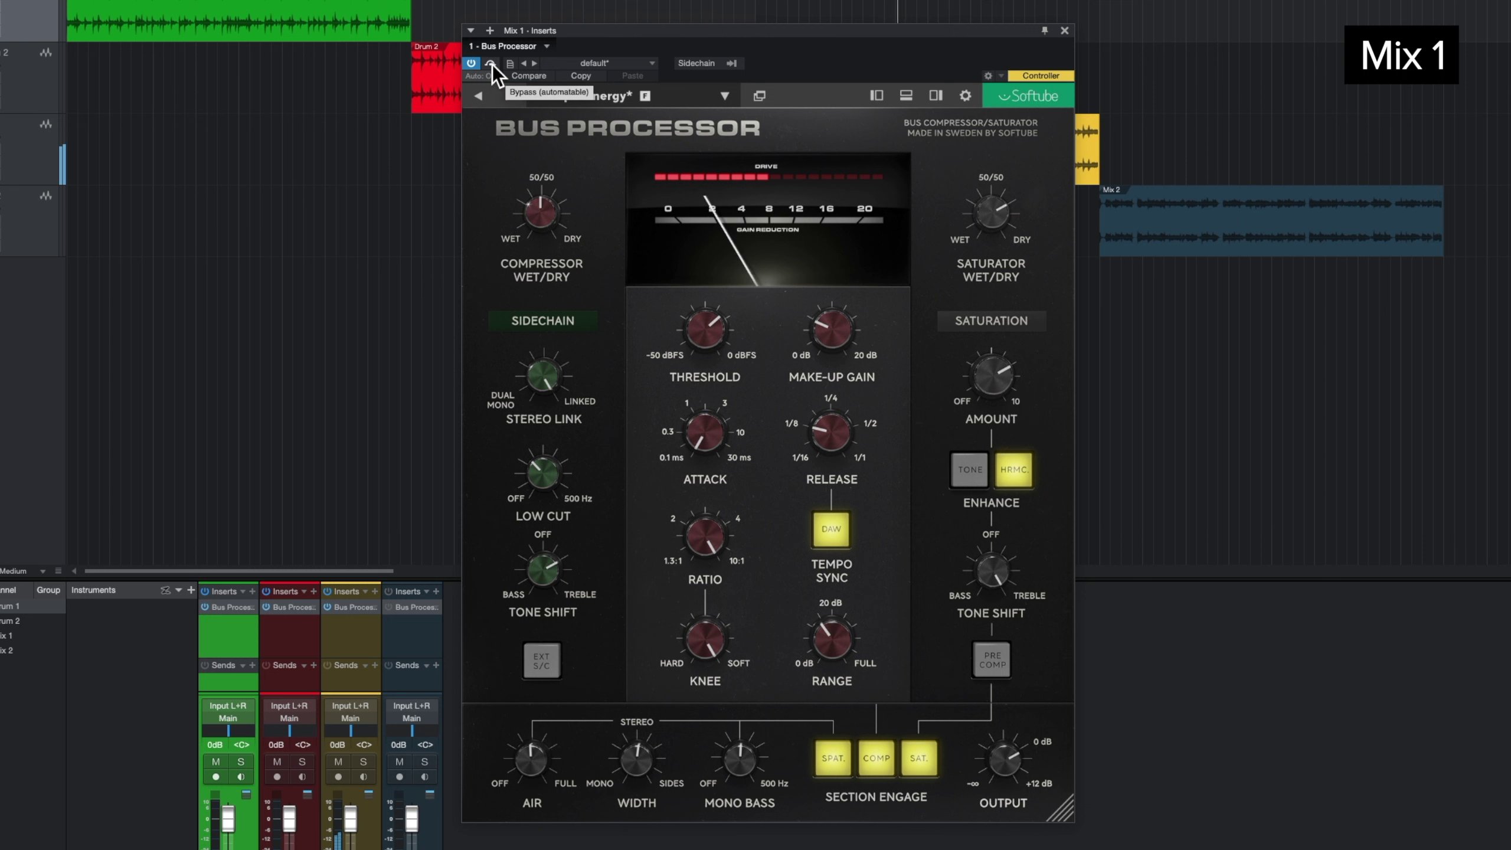
- Set the Pump & Energy make-up gain to 3.80 dB while comparing Mix 1 with the plug-in bypassed and active
left_click(491, 63)
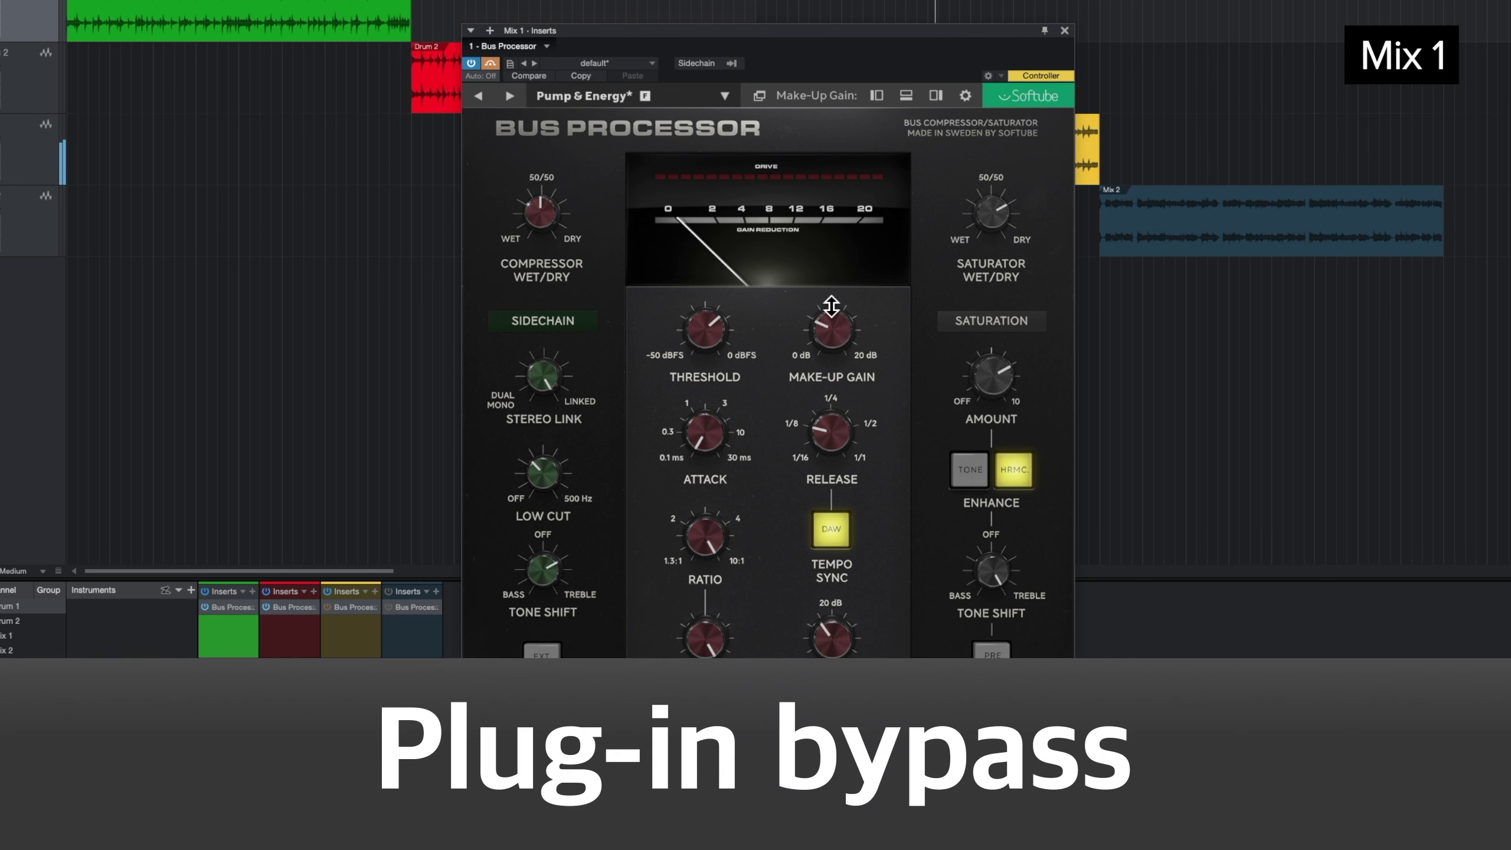
left_click_drag(831, 305, 836, 344)
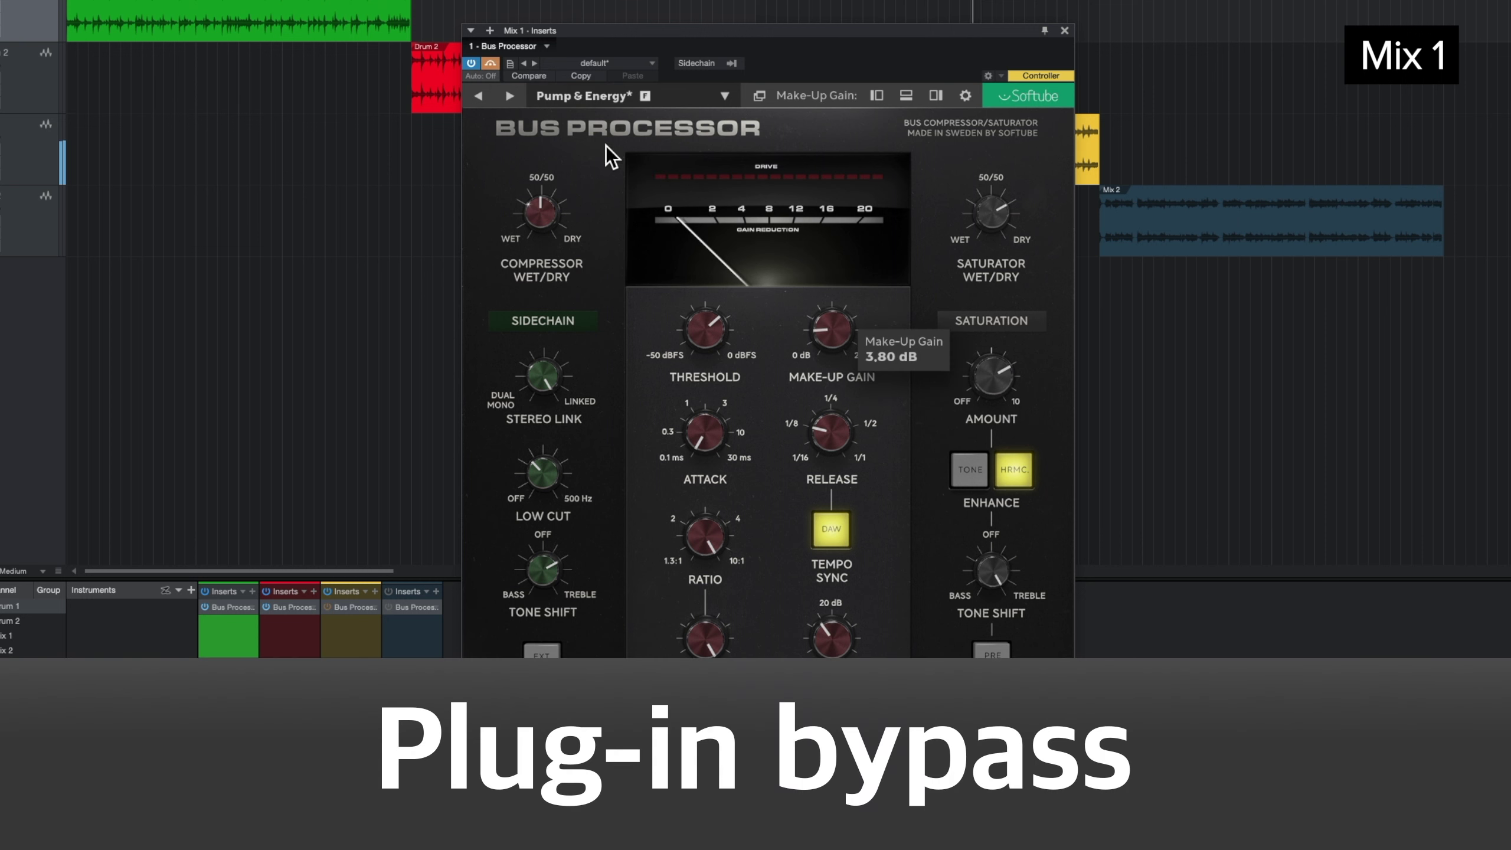
left_click(492, 62)
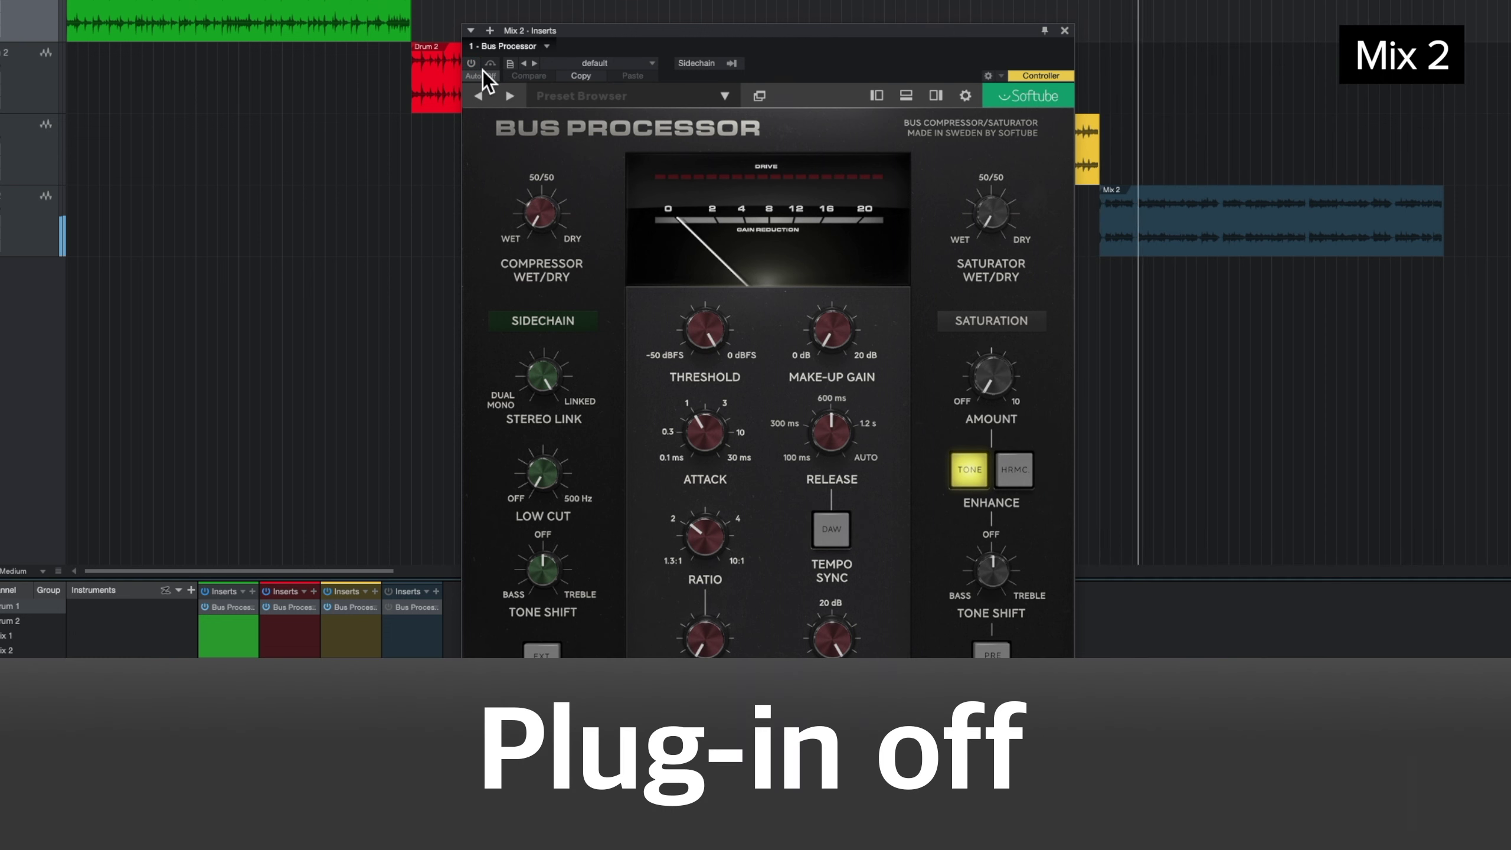
- Activate the plug-in on Mix 2 and set the compressor threshold to -18.25 dB and the ratio to 1.87:1
left_click(472, 64)
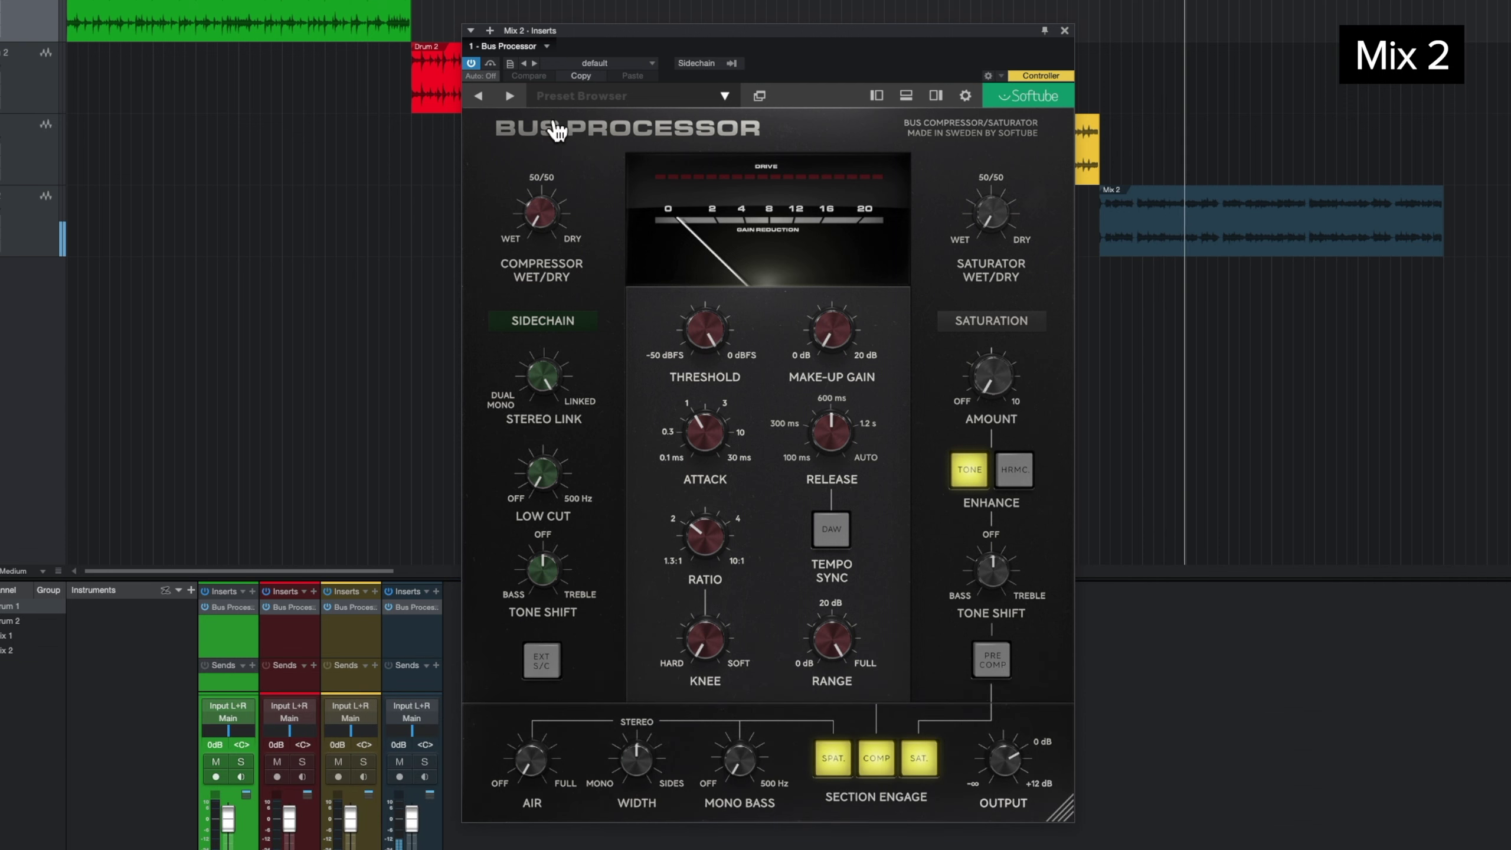
left_click_drag(713, 329, 713, 409)
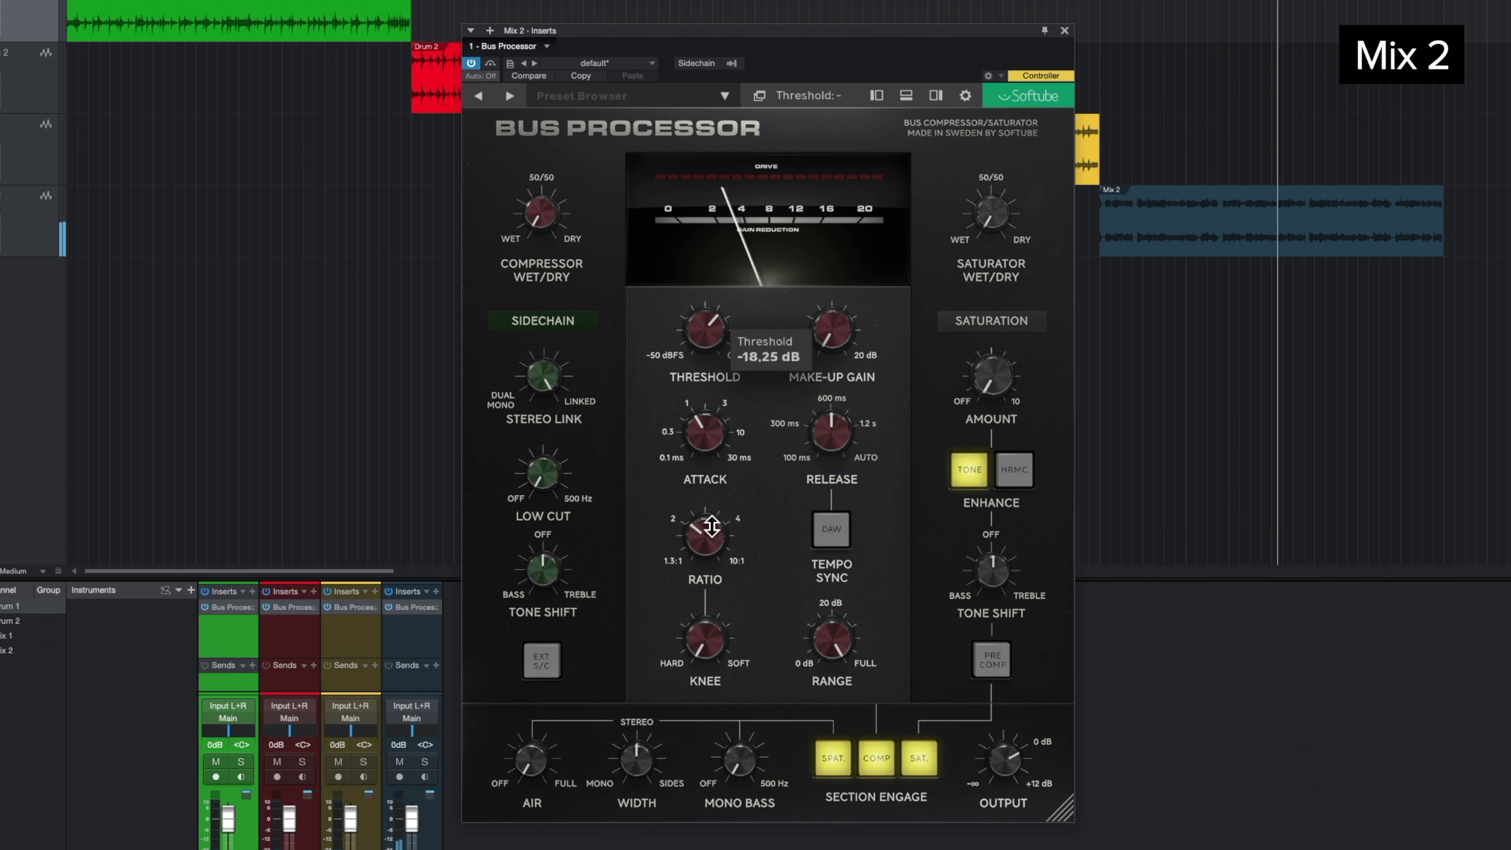
left_click_drag(705, 535, 705, 543)
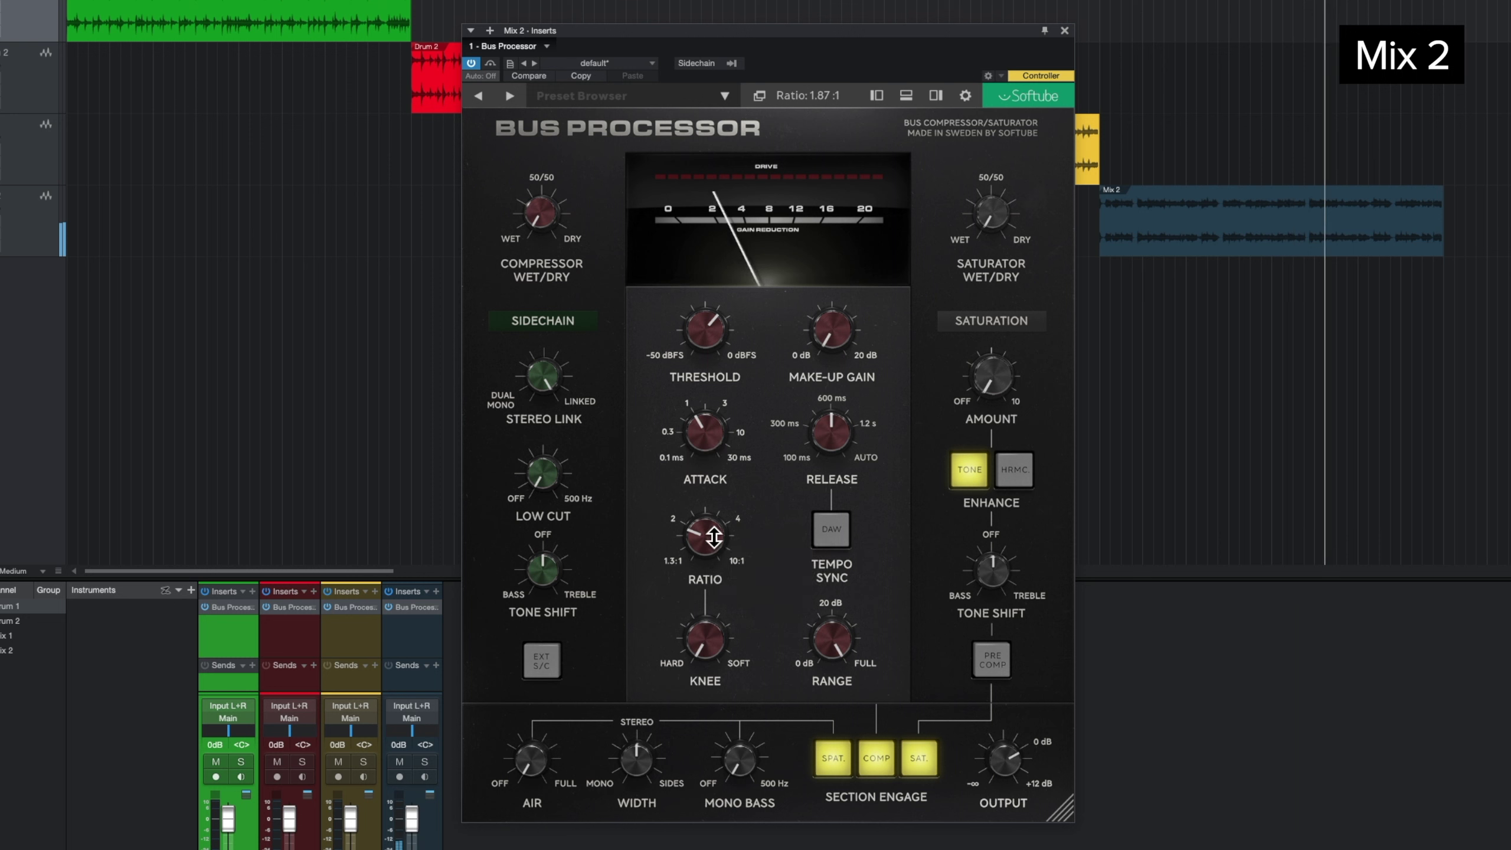
- Set the Mix 2 attack to 16.50 ms and the release to 0.20 s, and lower the threshold slightly
left_click_drag(716, 446, 711, 381)
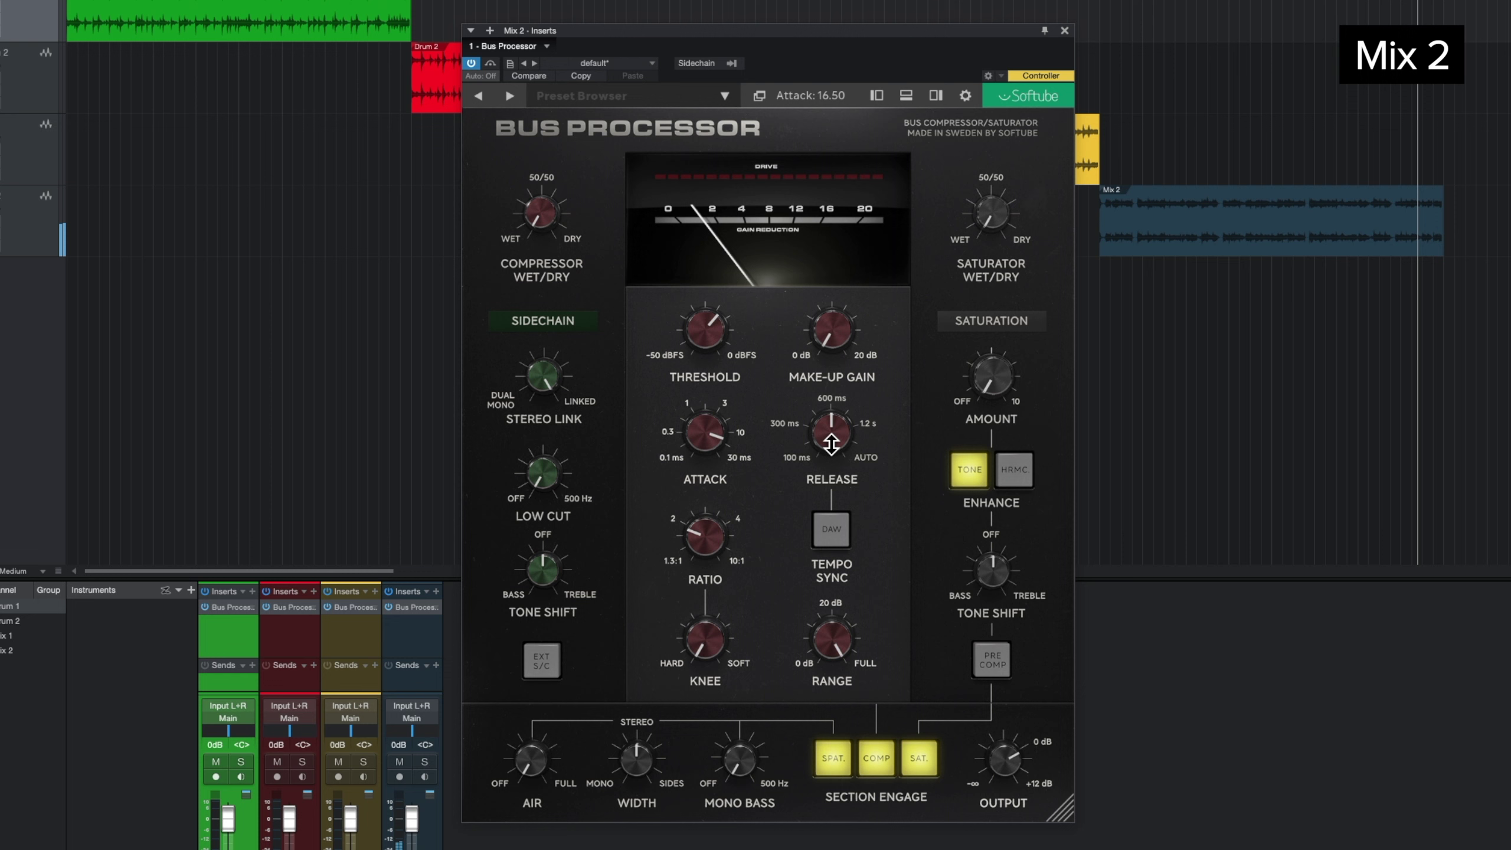
left_click_drag(839, 438, 830, 509)
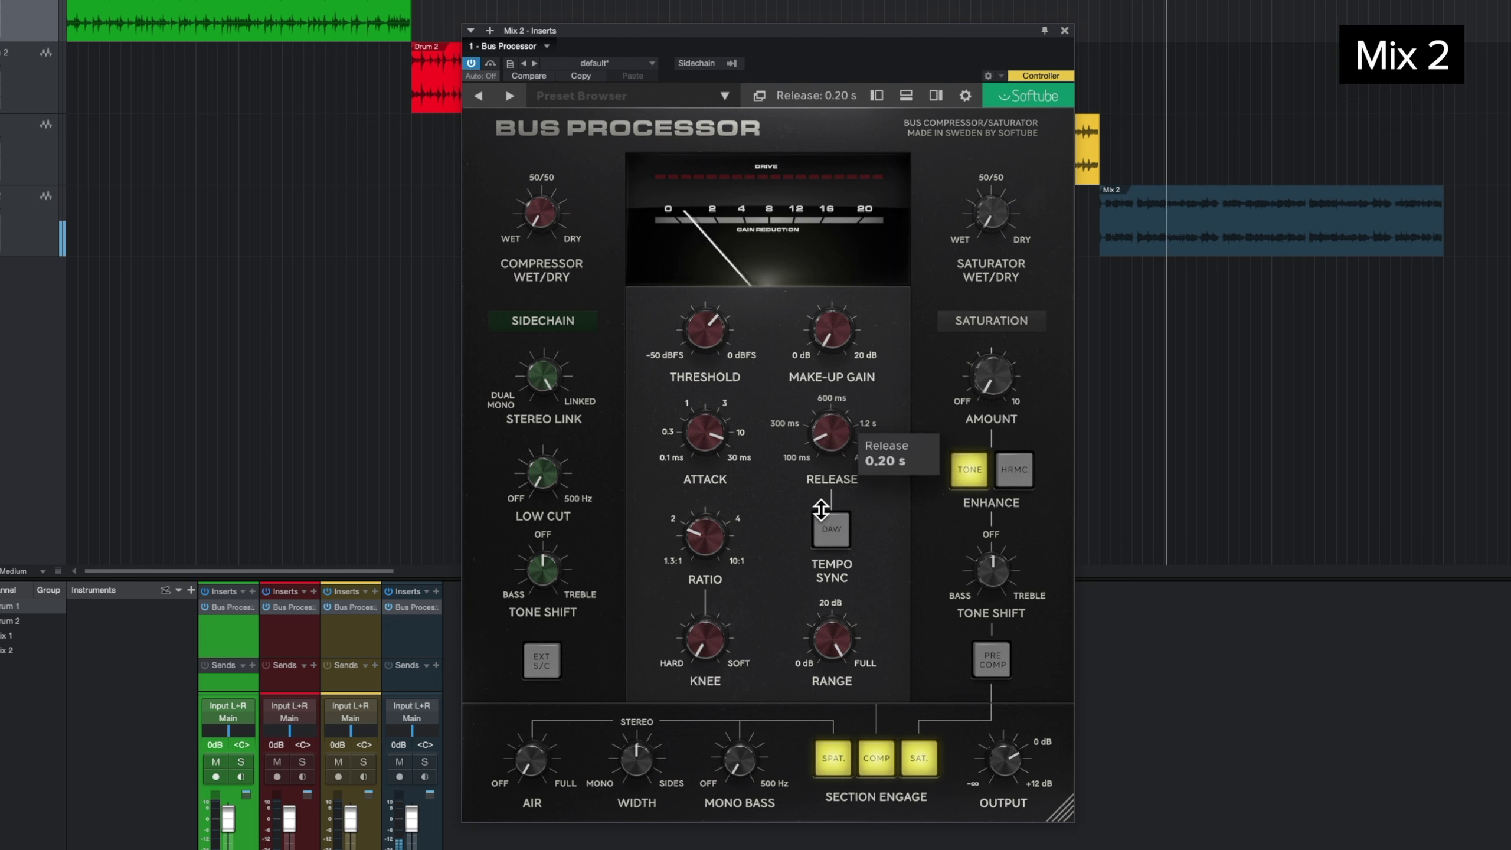
left_click_drag(703, 329, 701, 341)
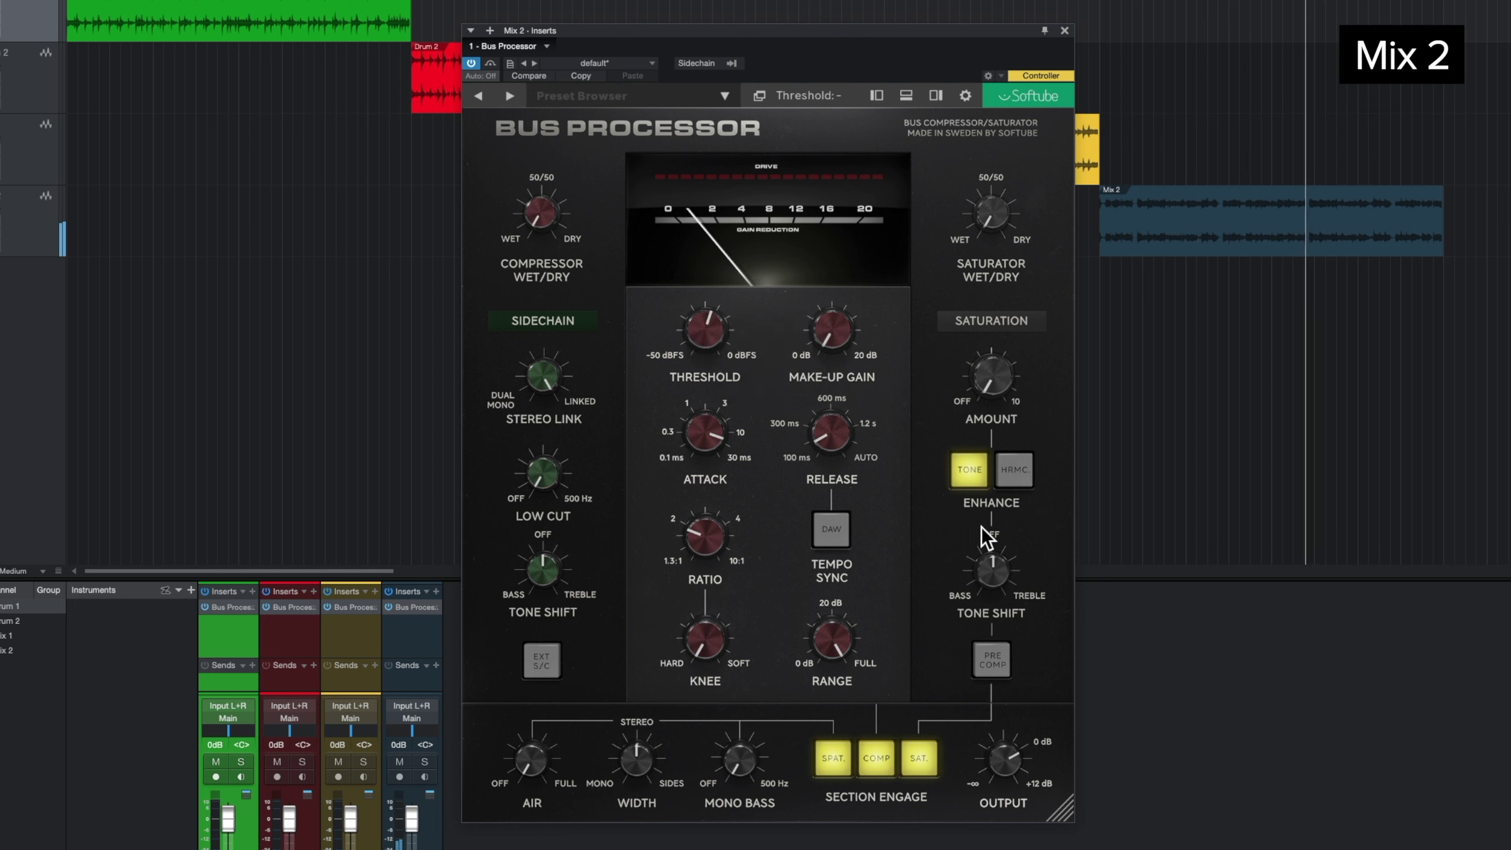
- Shift the Mix 2 sidechain tone towards bass, raise Air to about halfway and try Mono Bass at 500 Hz
left_click_drag(556, 575, 561, 700)
left_click_drag(531, 758, 685, 792)
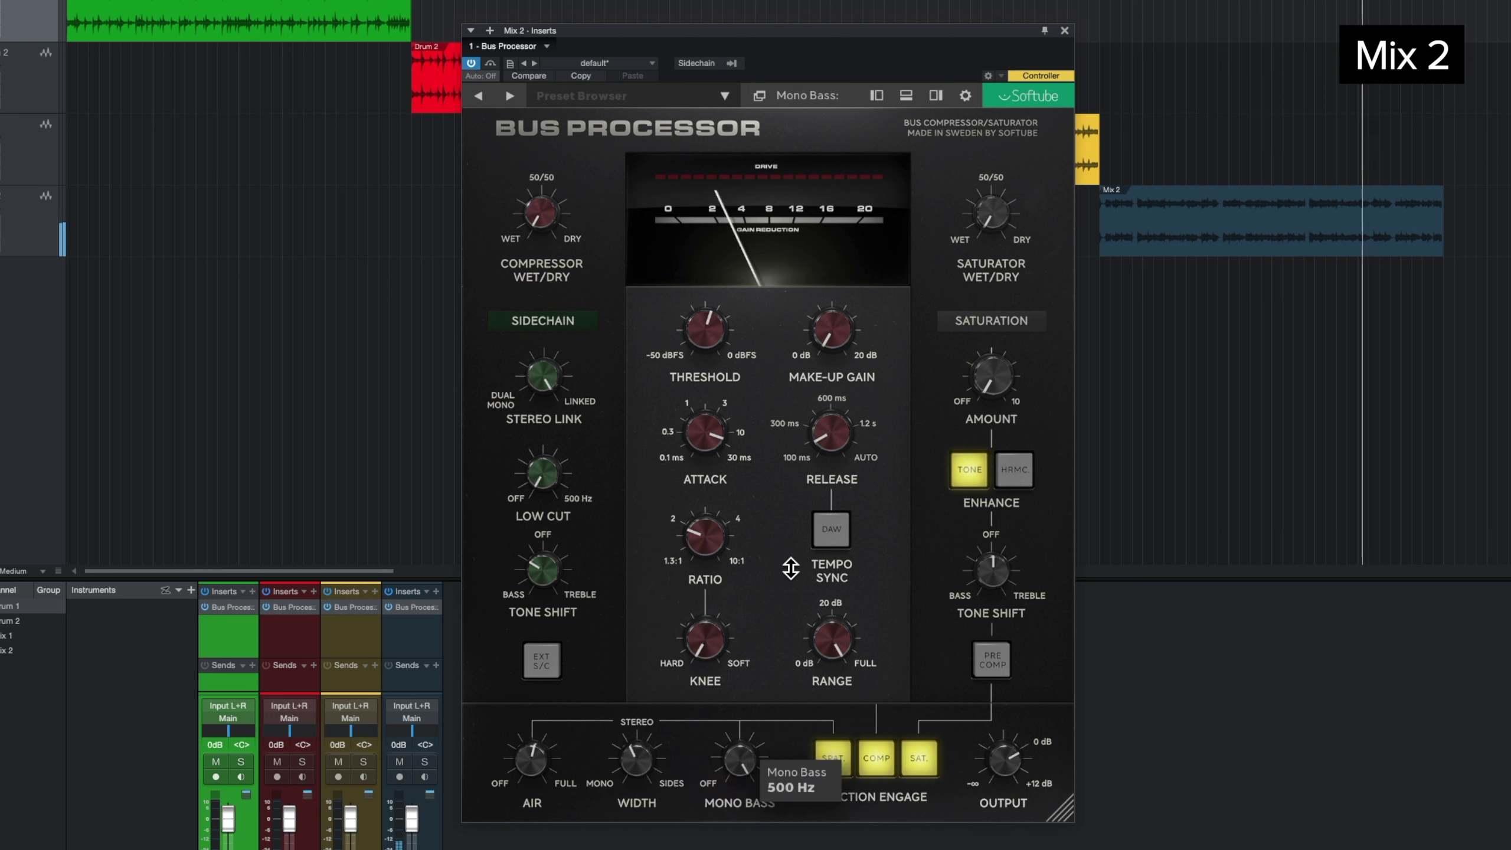
- Switch the Mix 2 saturation enhancement from tone to harmonic and set the saturation amount to 5.89
left_click_drag(989, 376, 1012, 302)
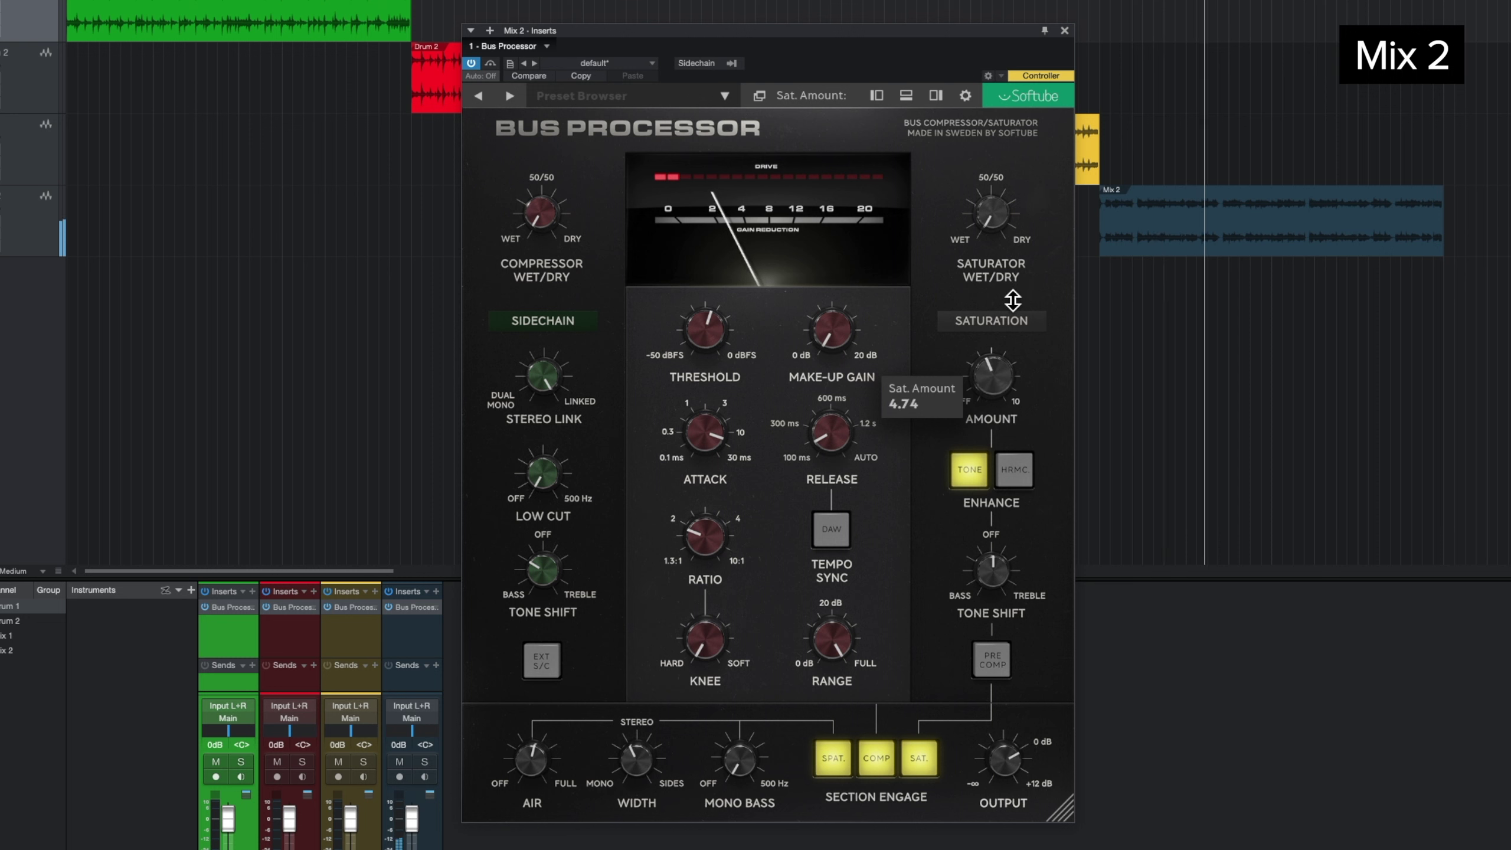
left_click(1013, 470)
mouse_move(1006, 378)
left_mouse_down()
mouse_move(1022, 315)
mouse_move(1011, 357)
left_mouse_up()
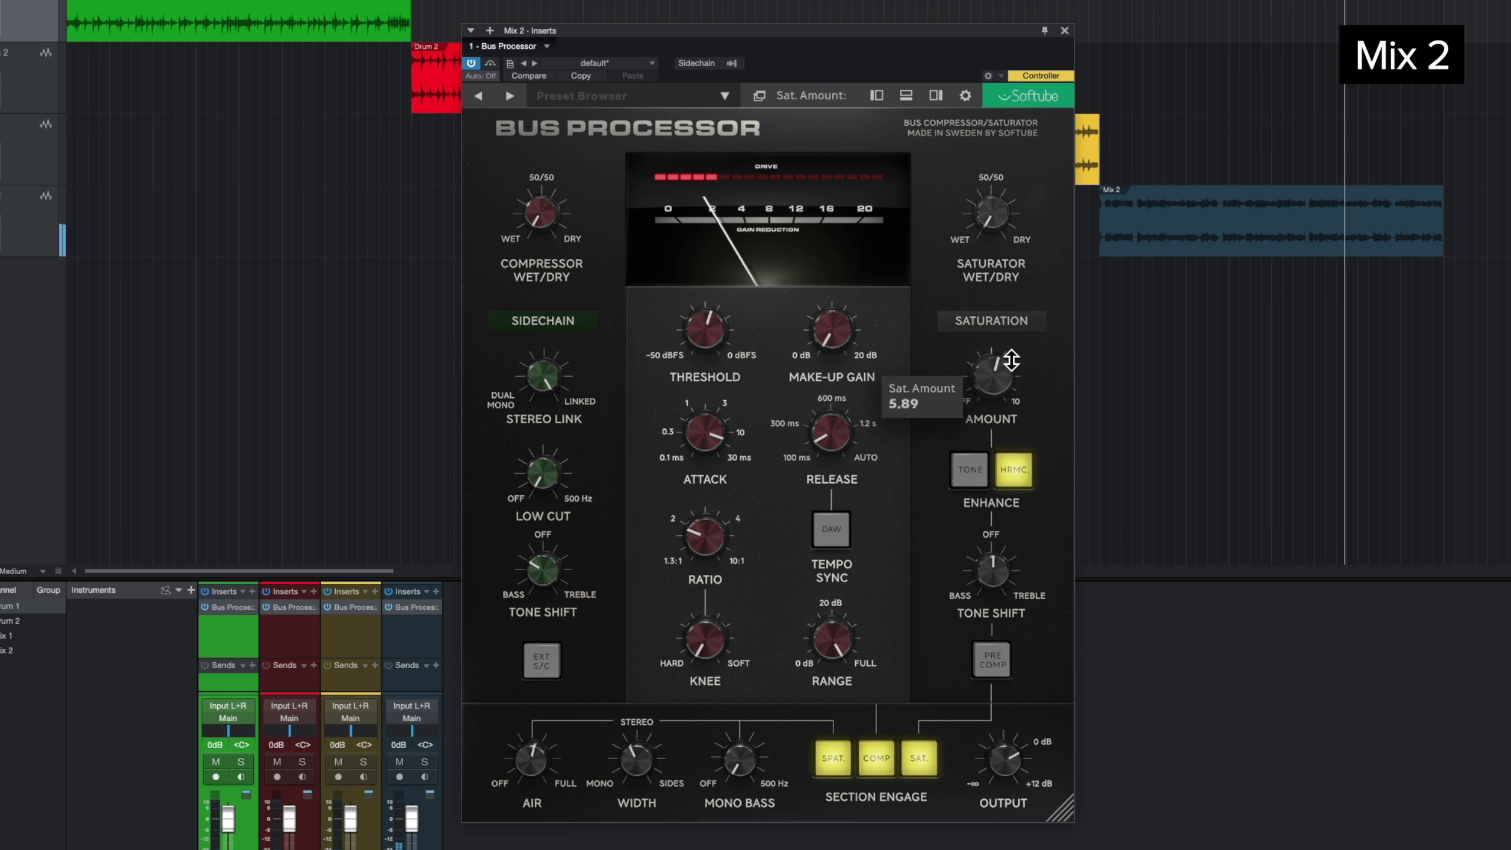
- Set the Mix 2 make-up gain to 2.20 dB and compare the sound with the plug-in bypassed and active
mouse_move(856, 328)
left_mouse_down()
mouse_move(855, 310)
mouse_move(855, 325)
left_mouse_up()
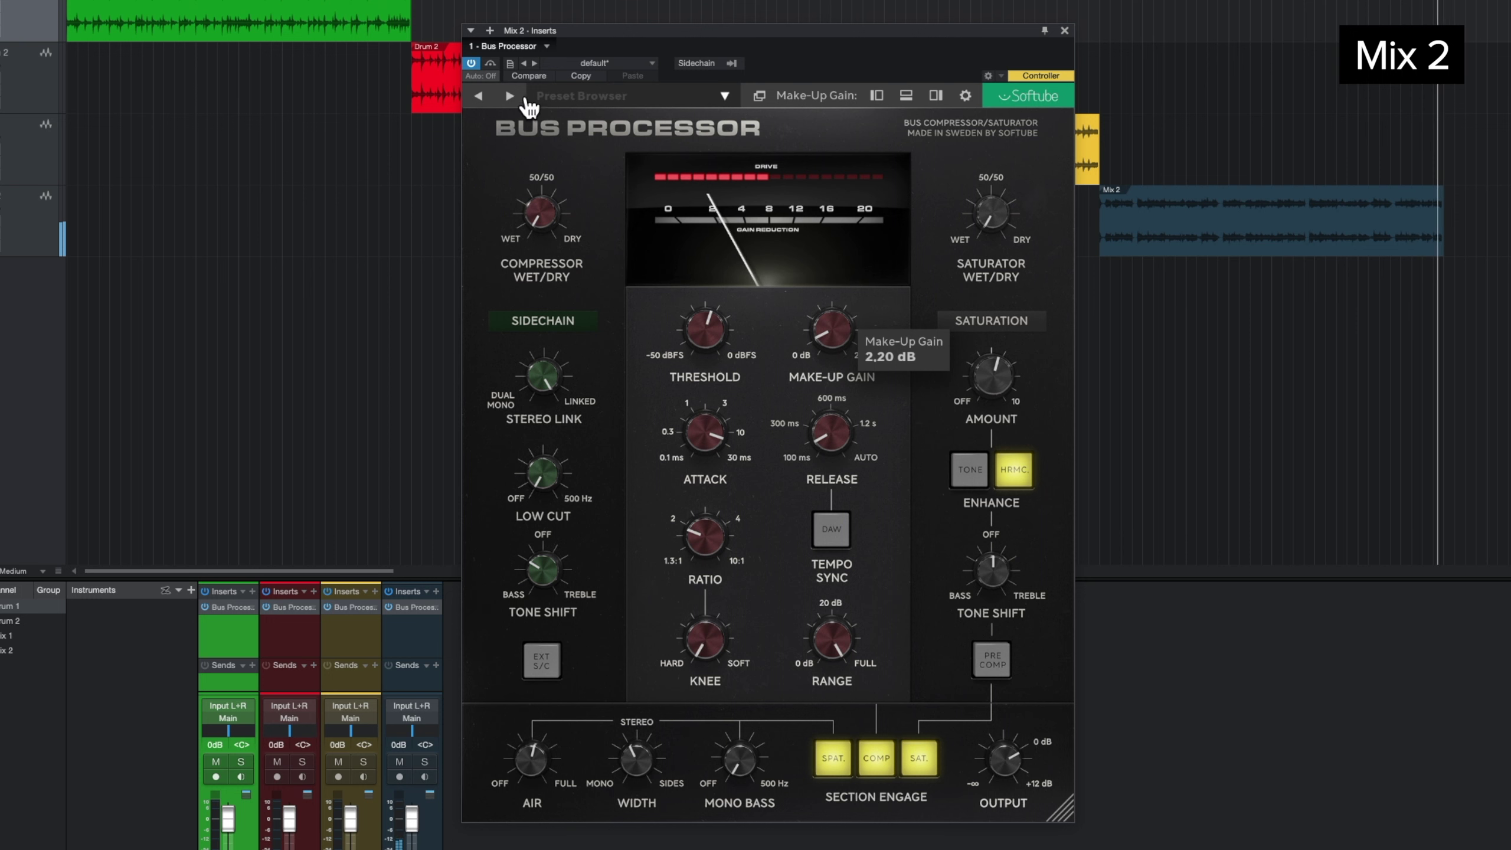
left_click(496, 63)
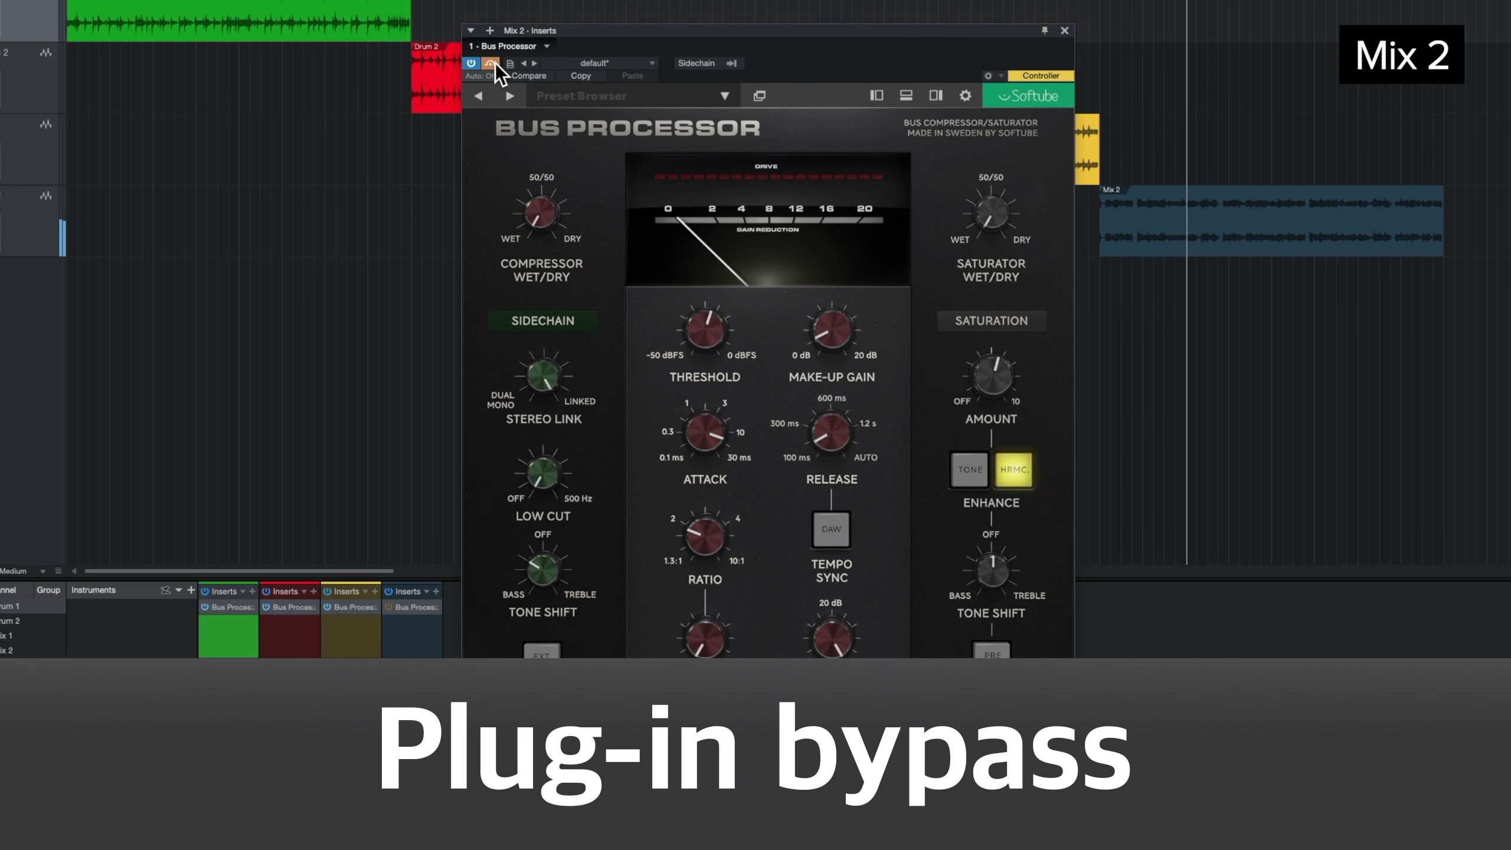
left_click(491, 63)
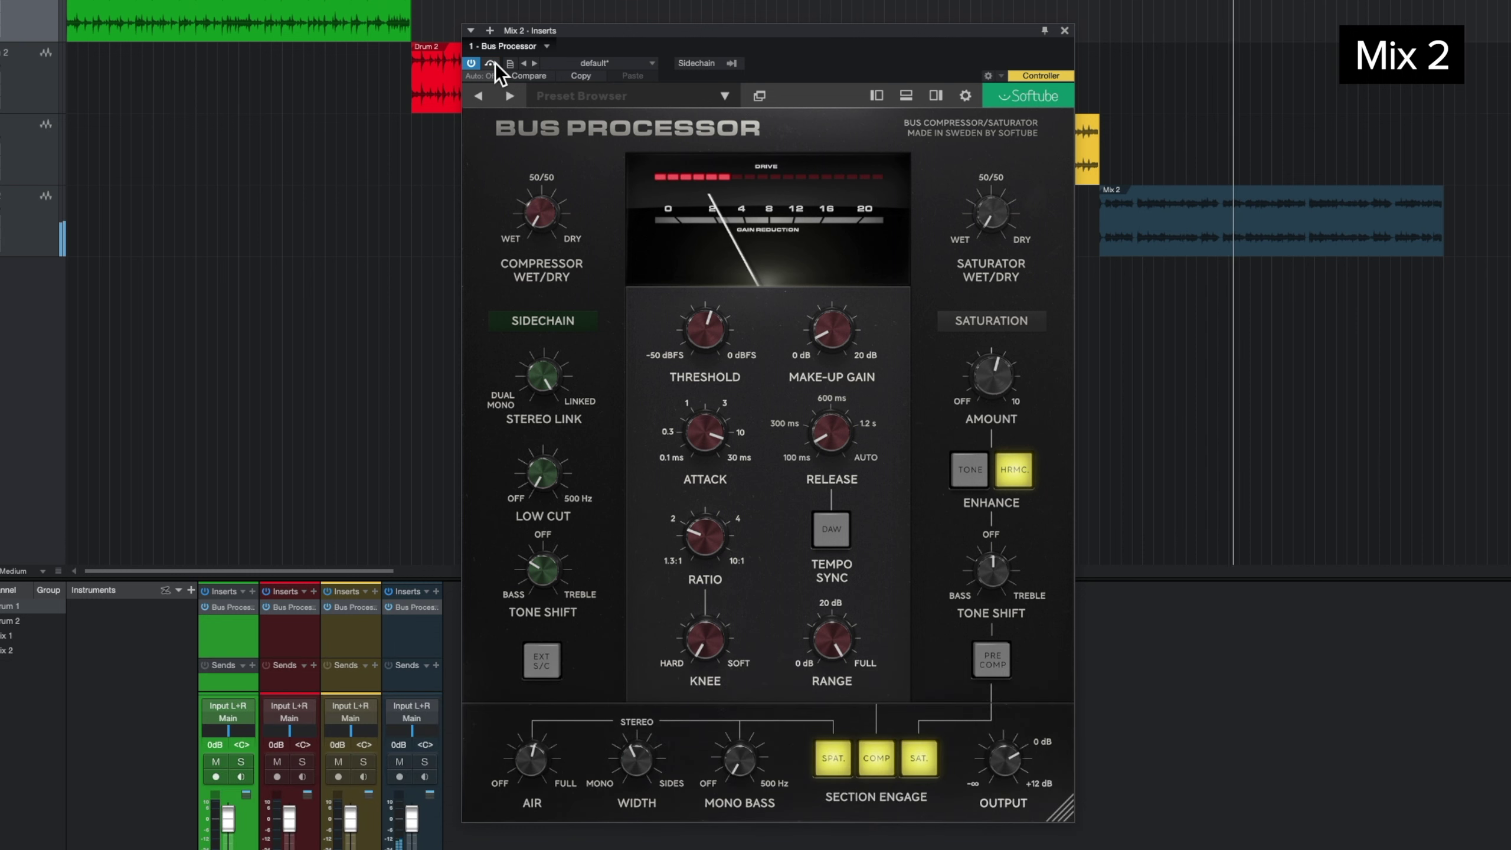
- Place the Mix 2 saturation before the compressor and compare the sound with the plug-in bypassed and active
left_click(991, 661)
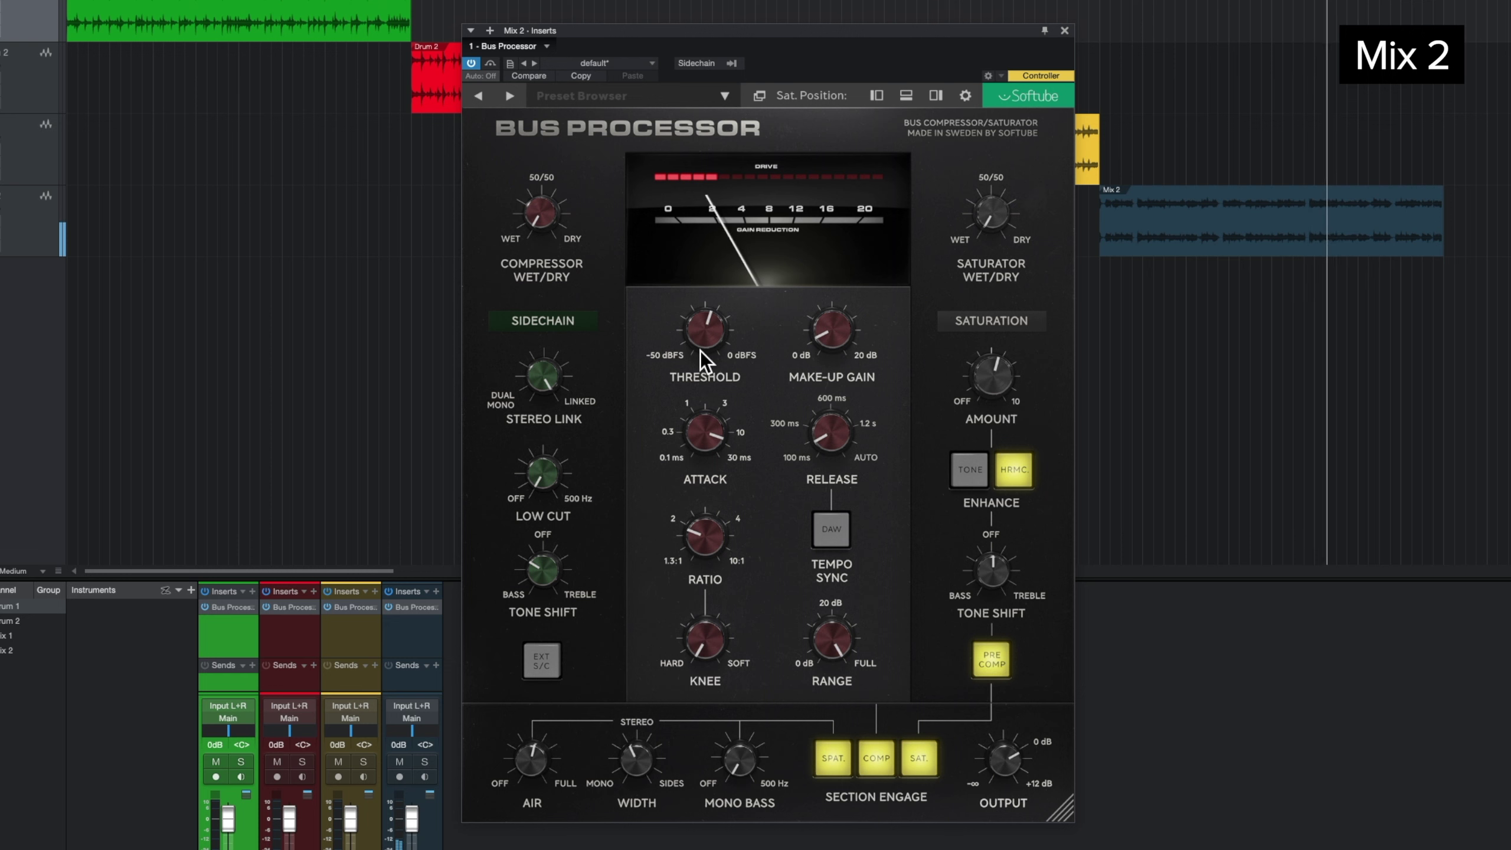
left_click(489, 64)
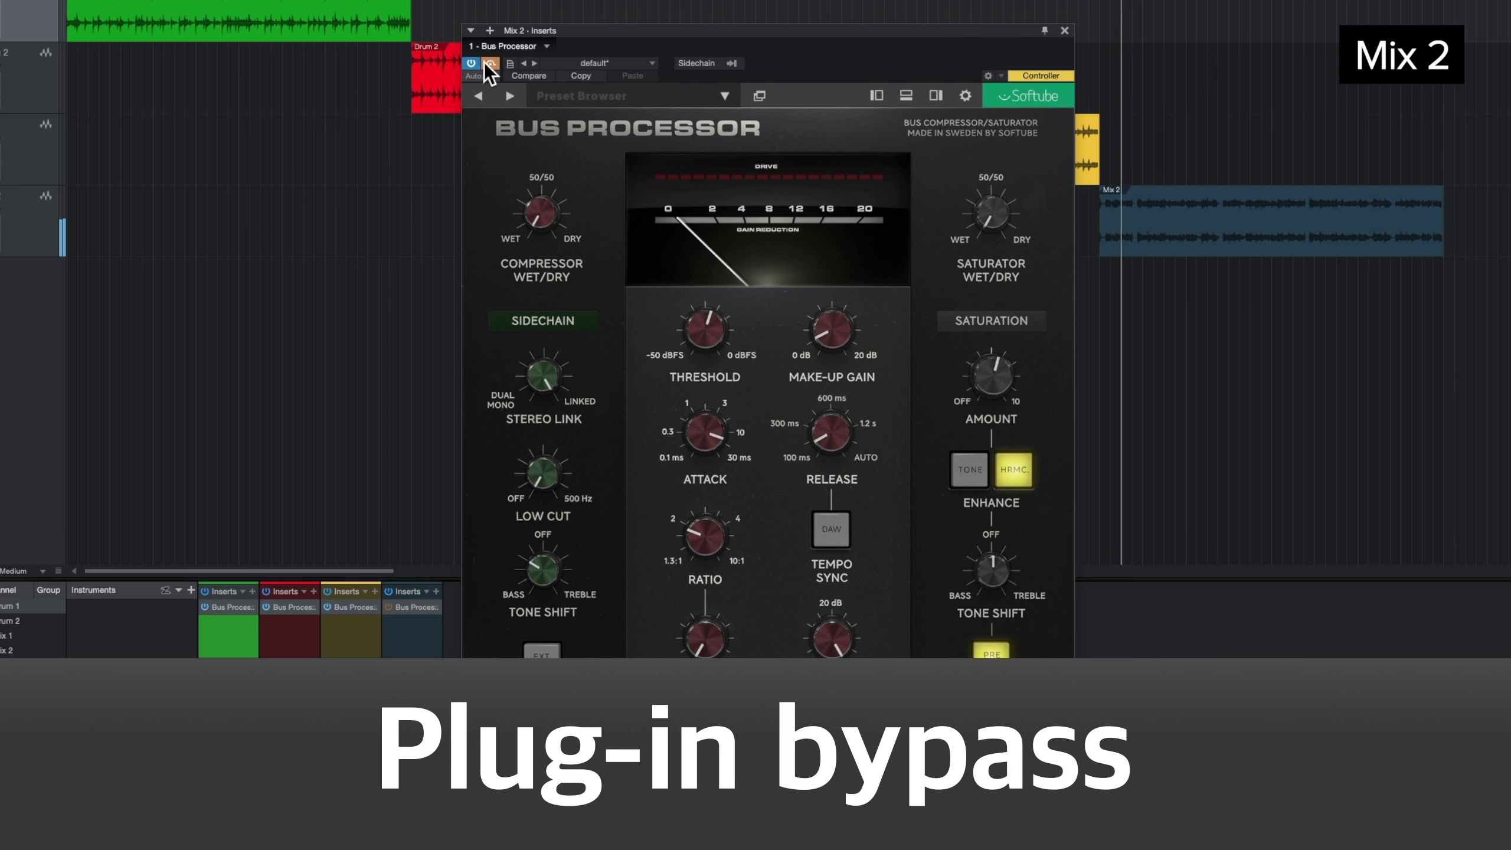
left_click(484, 62)
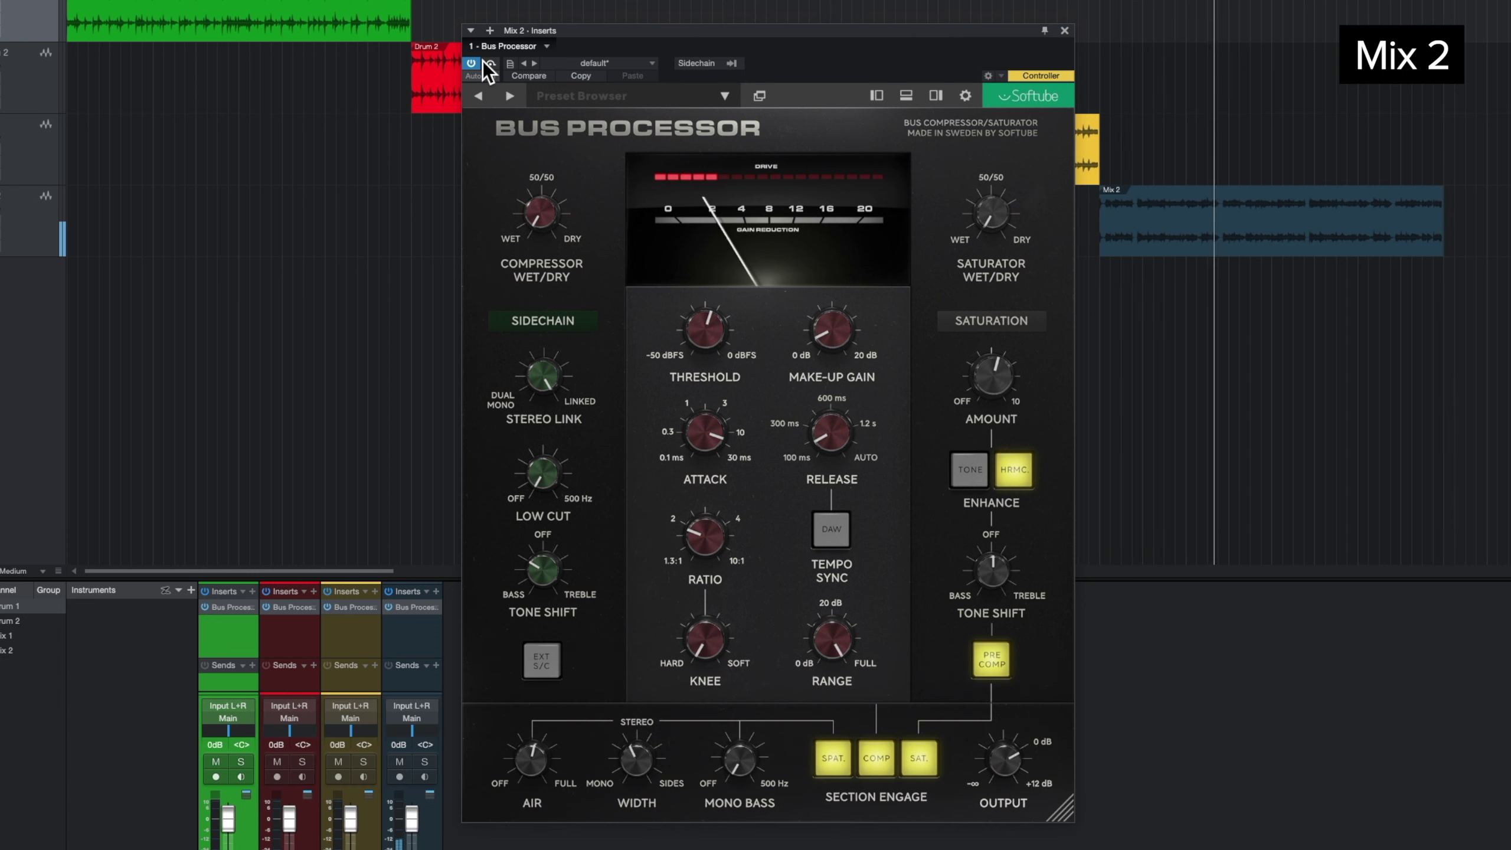
- Load the factory preset Push Forward on Mix 2 and set its threshold to -25.00 dB
left_click(697, 98)
mouse_move(697, 120)
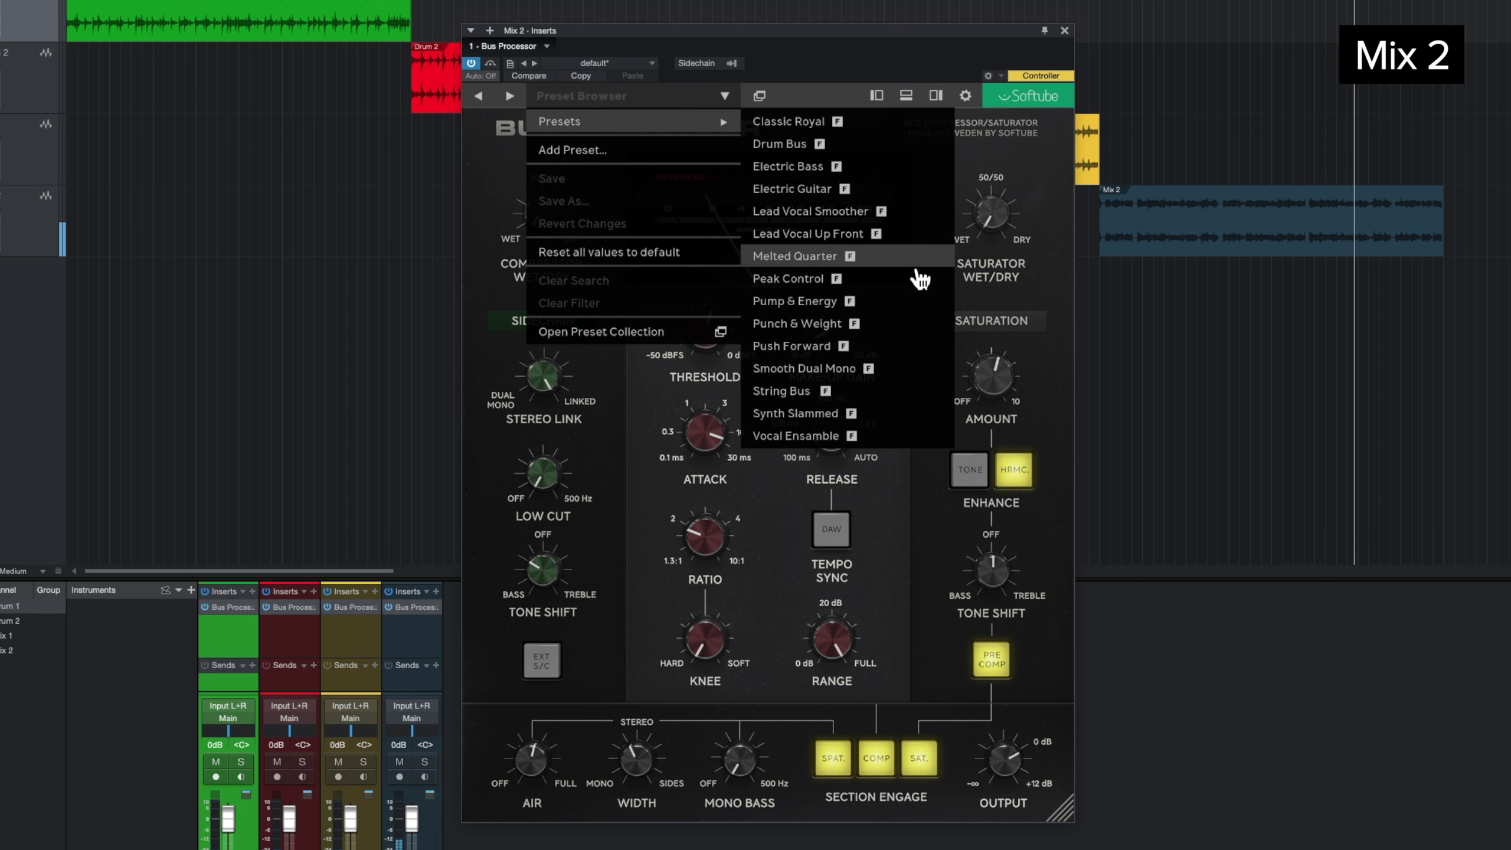
left_click(872, 344)
left_click_drag(706, 331, 715, 353)
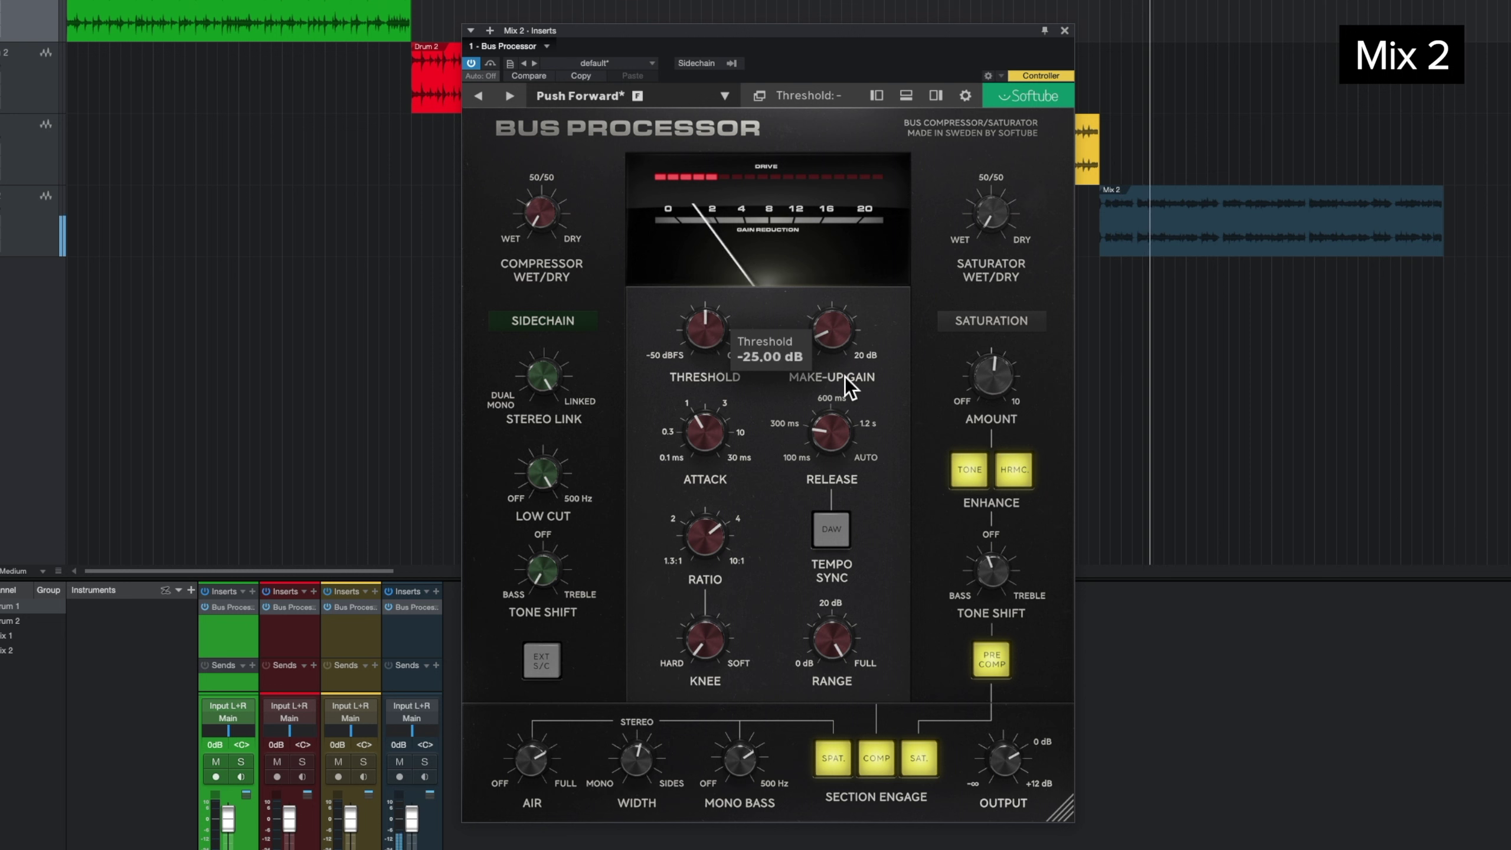
- Set the Push Forward output to -1.95 dB and compare Mix 2 with the plug-in bypassed and active
left_click_drag(997, 758, 1003, 778)
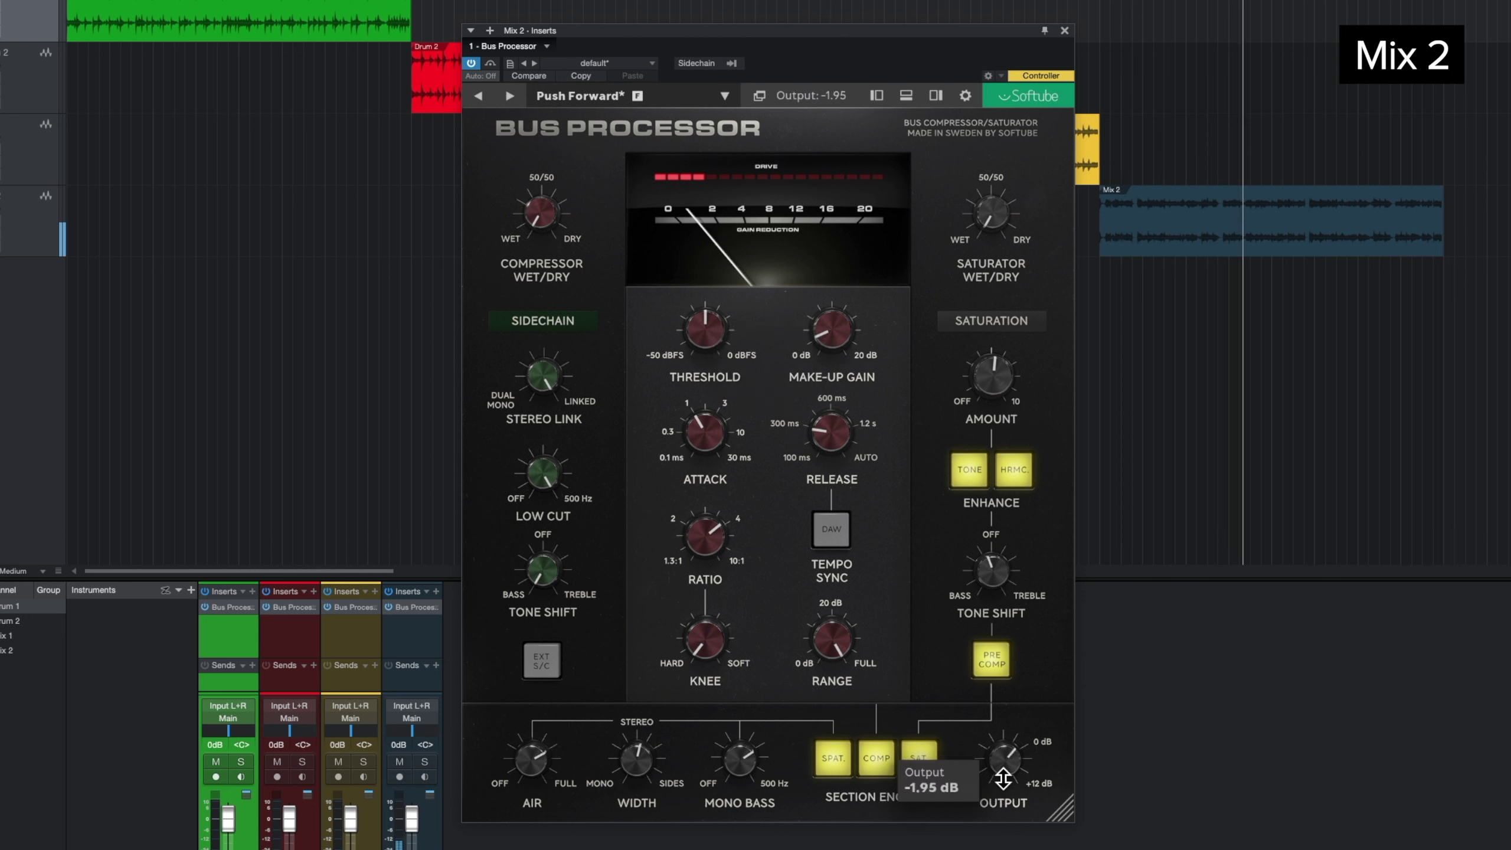
left_click(490, 63)
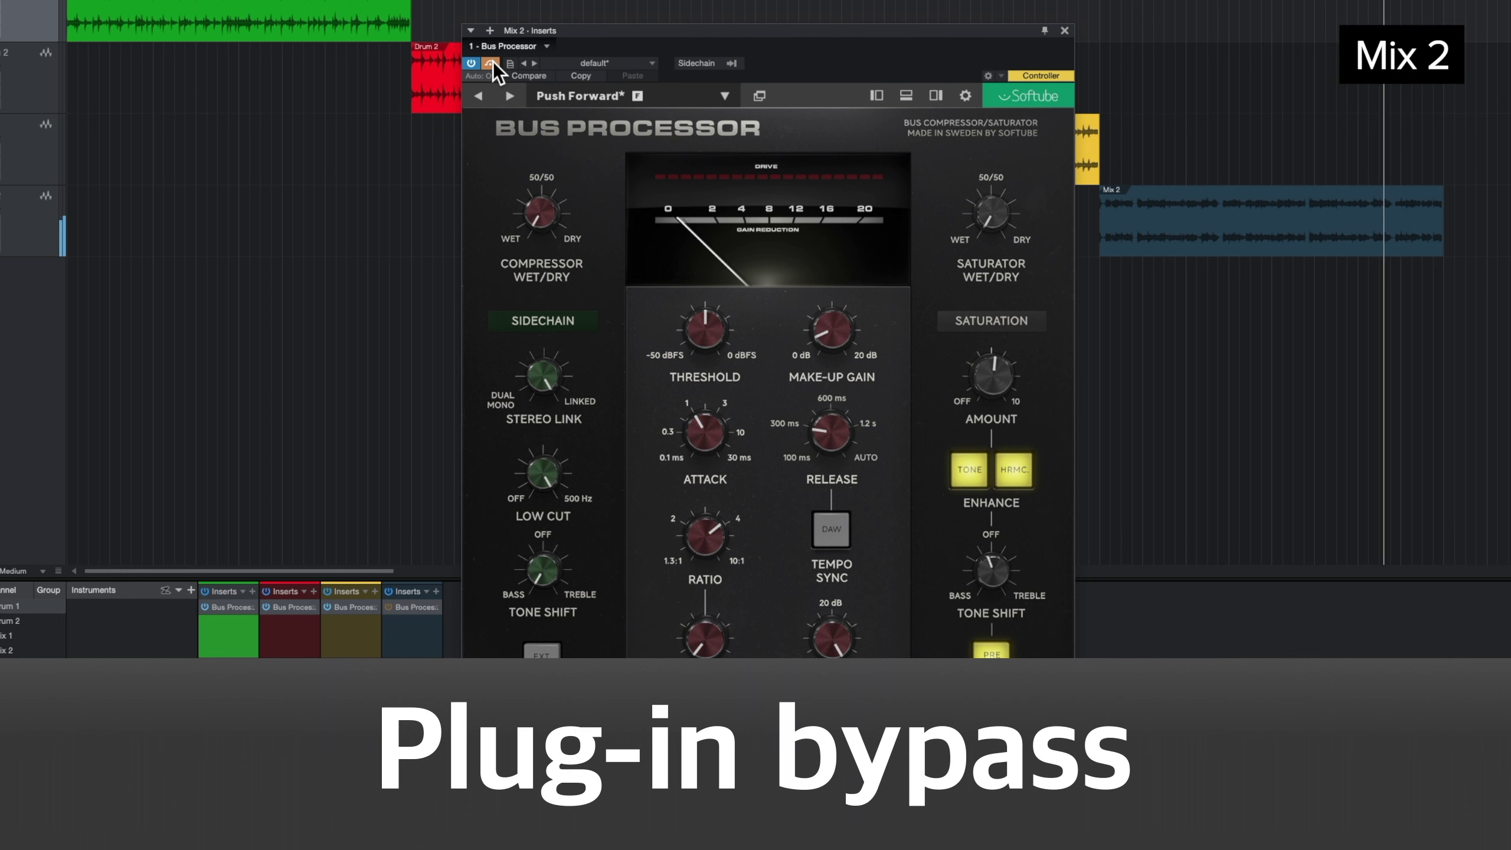
left_click(493, 63)
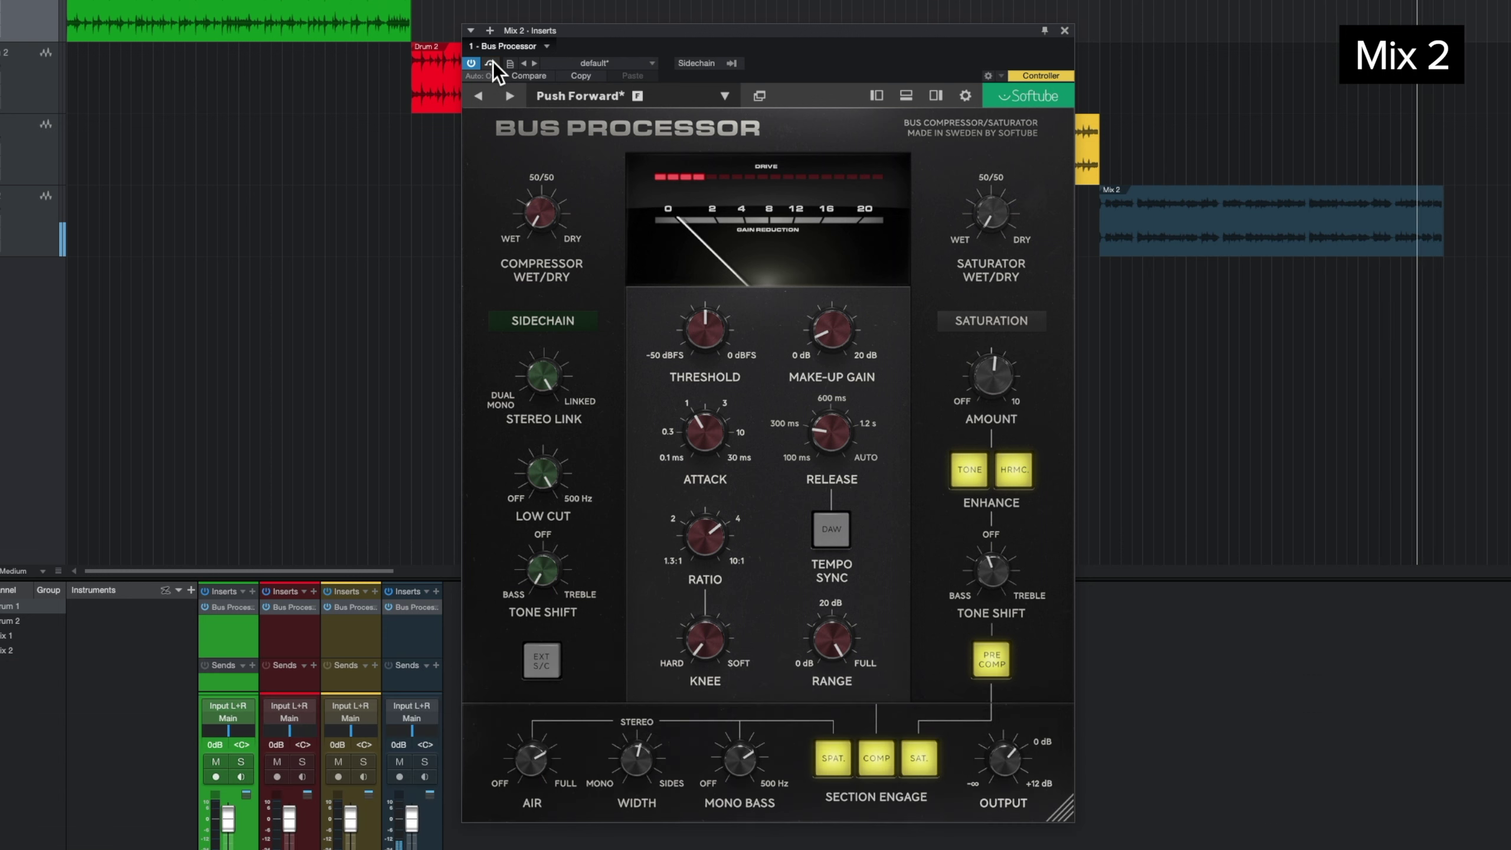
- Load the factory preset Punch & Weight on Mix 2 and reduce its make-up gain to 1.70 dB
left_click(641, 96)
mouse_move(645, 118)
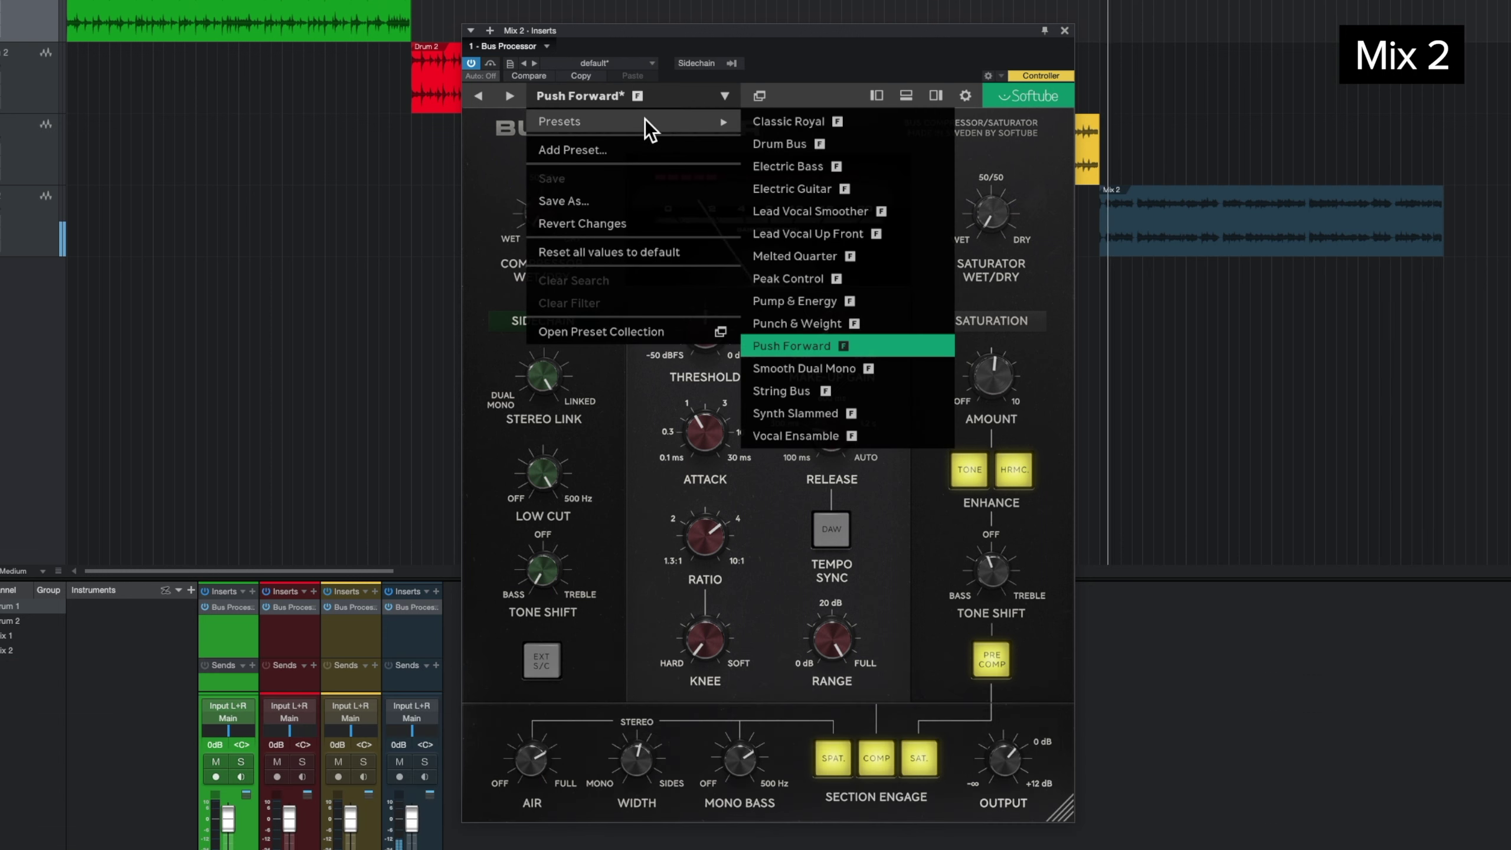
left_click(930, 324)
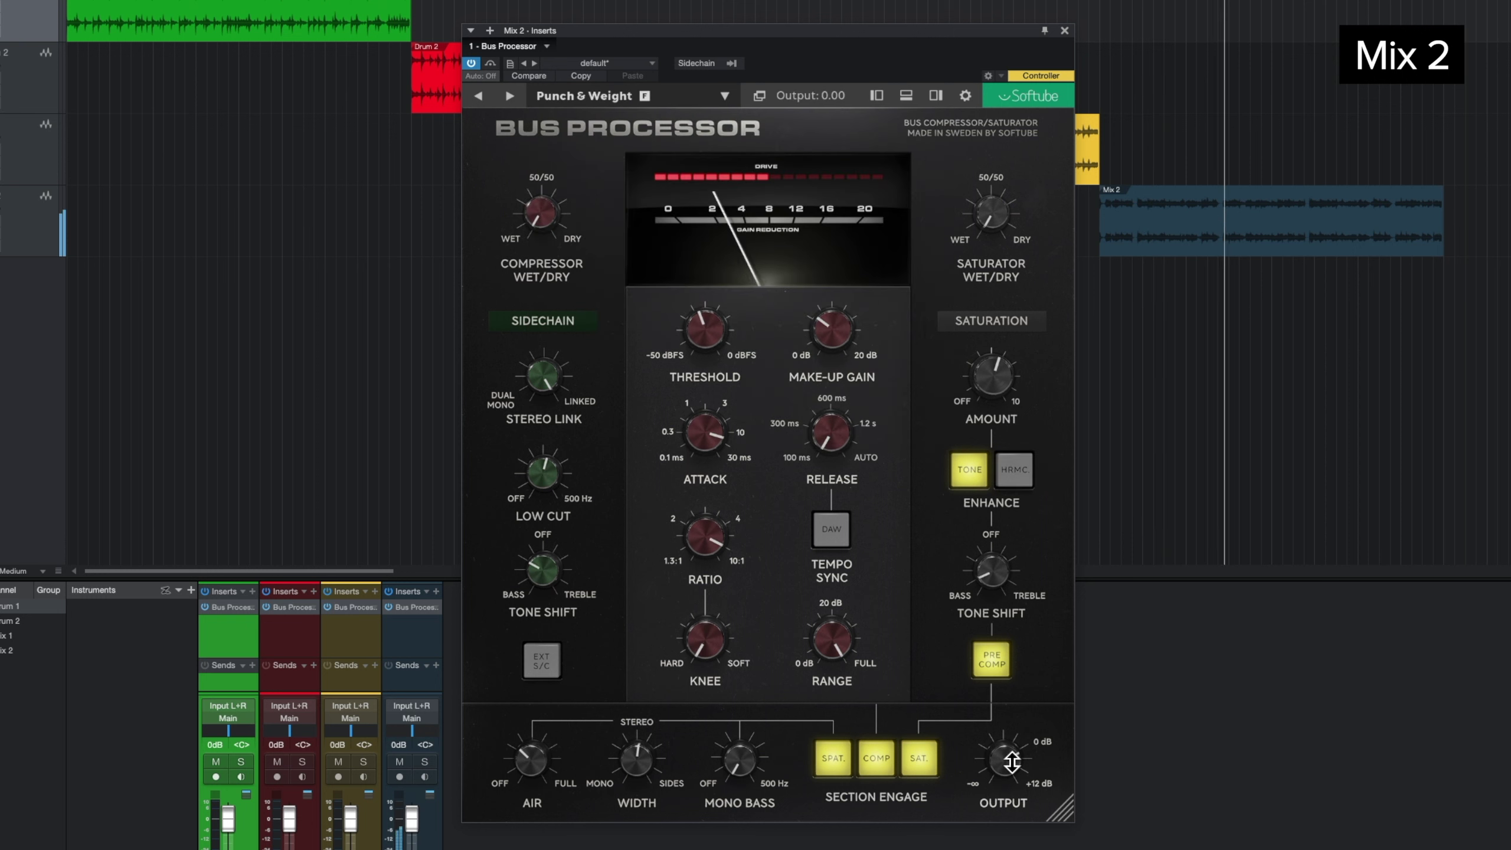
left_click_drag(846, 386, 848, 389)
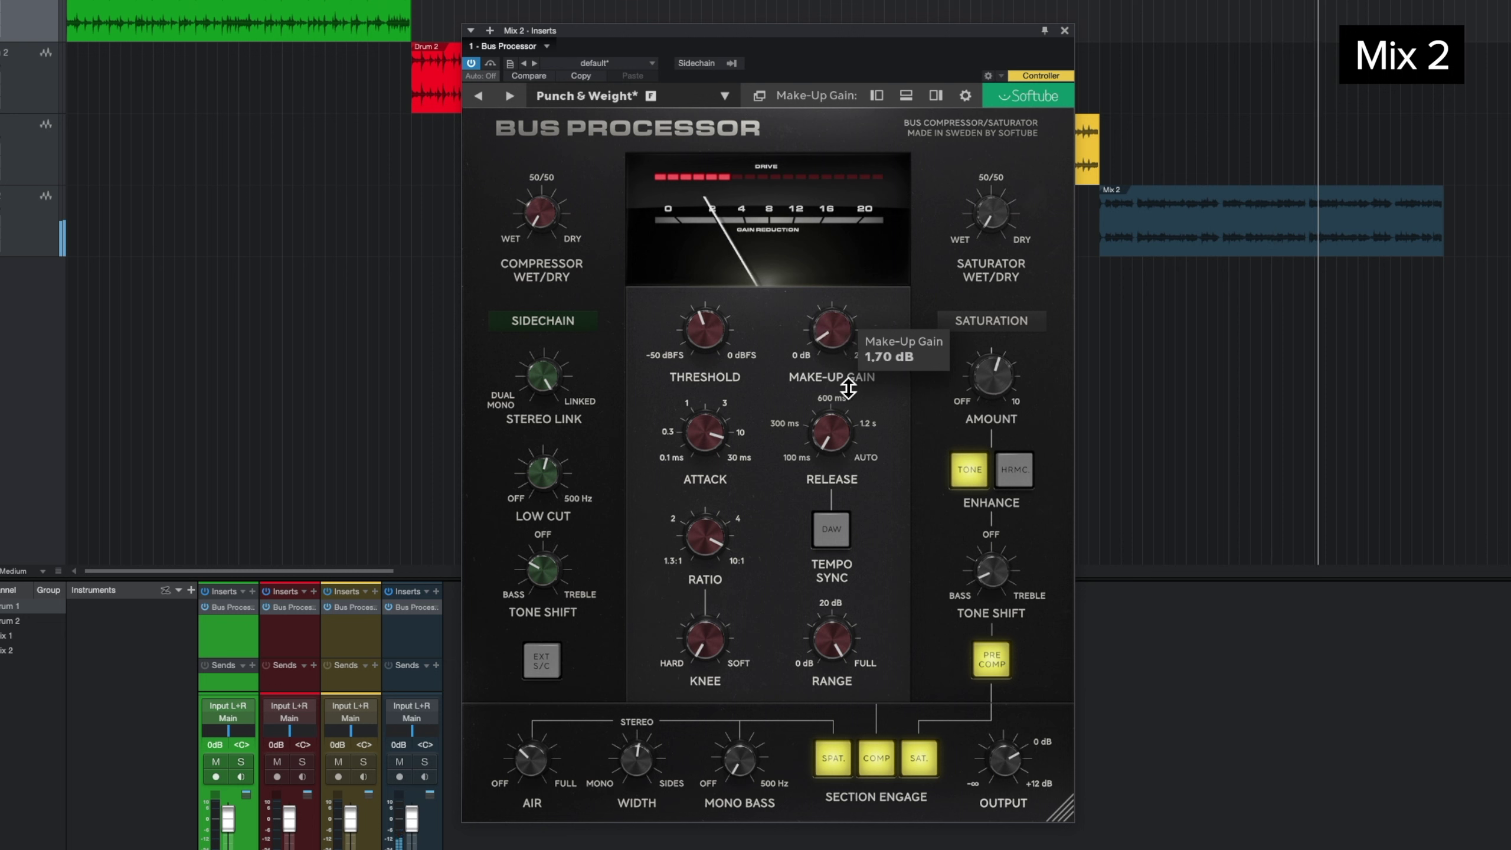
- Lower the Punch & Weight threshold slightly, set the make-up gain to 2.30 dB and compare Mix 2 bypassed and active
left_click_drag(713, 331, 717, 344)
left_click_drag(833, 341, 837, 332)
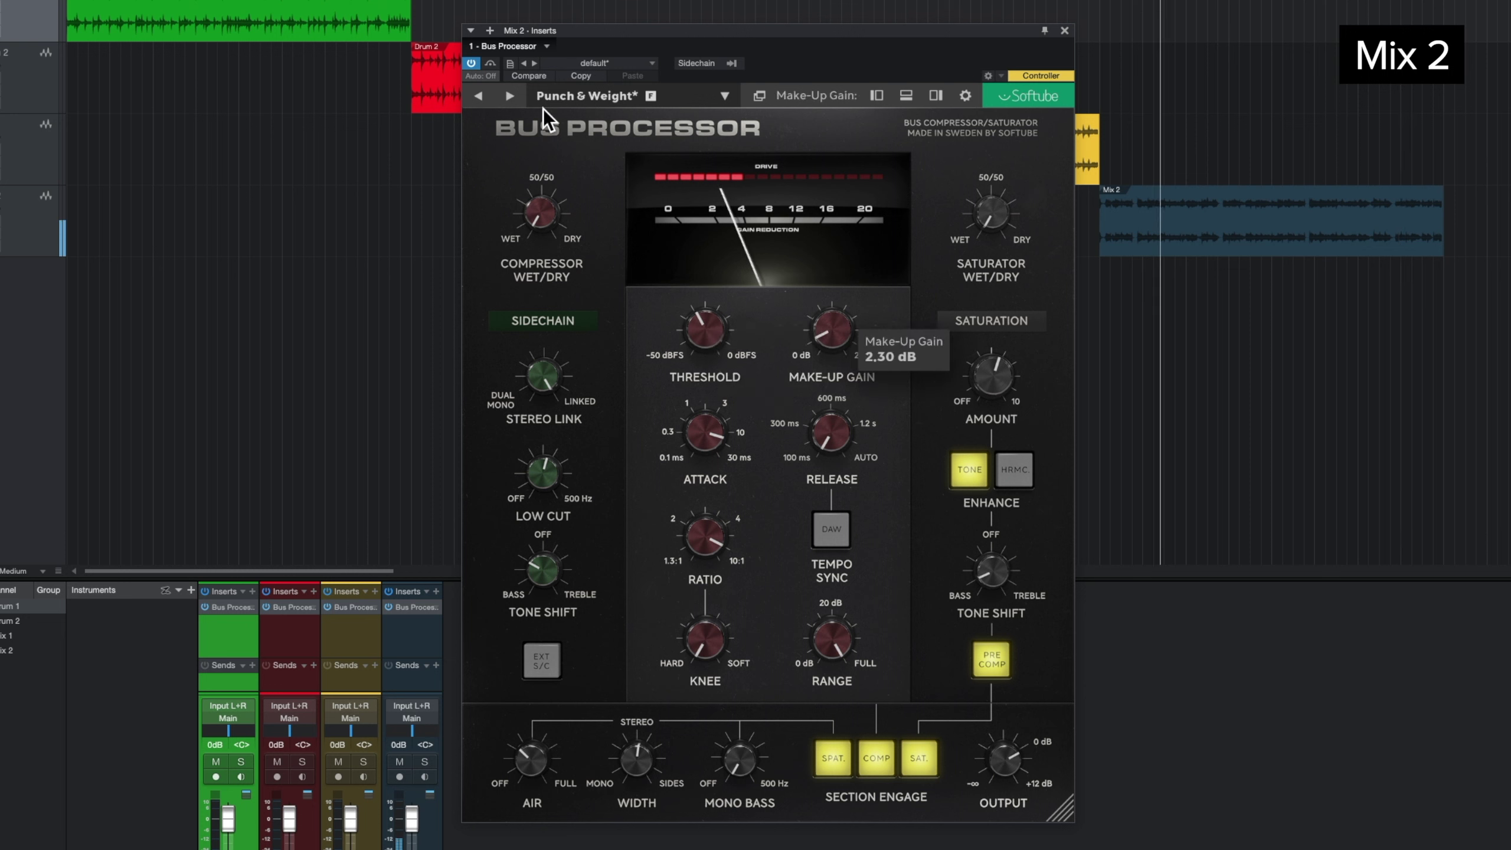
left_click(496, 65)
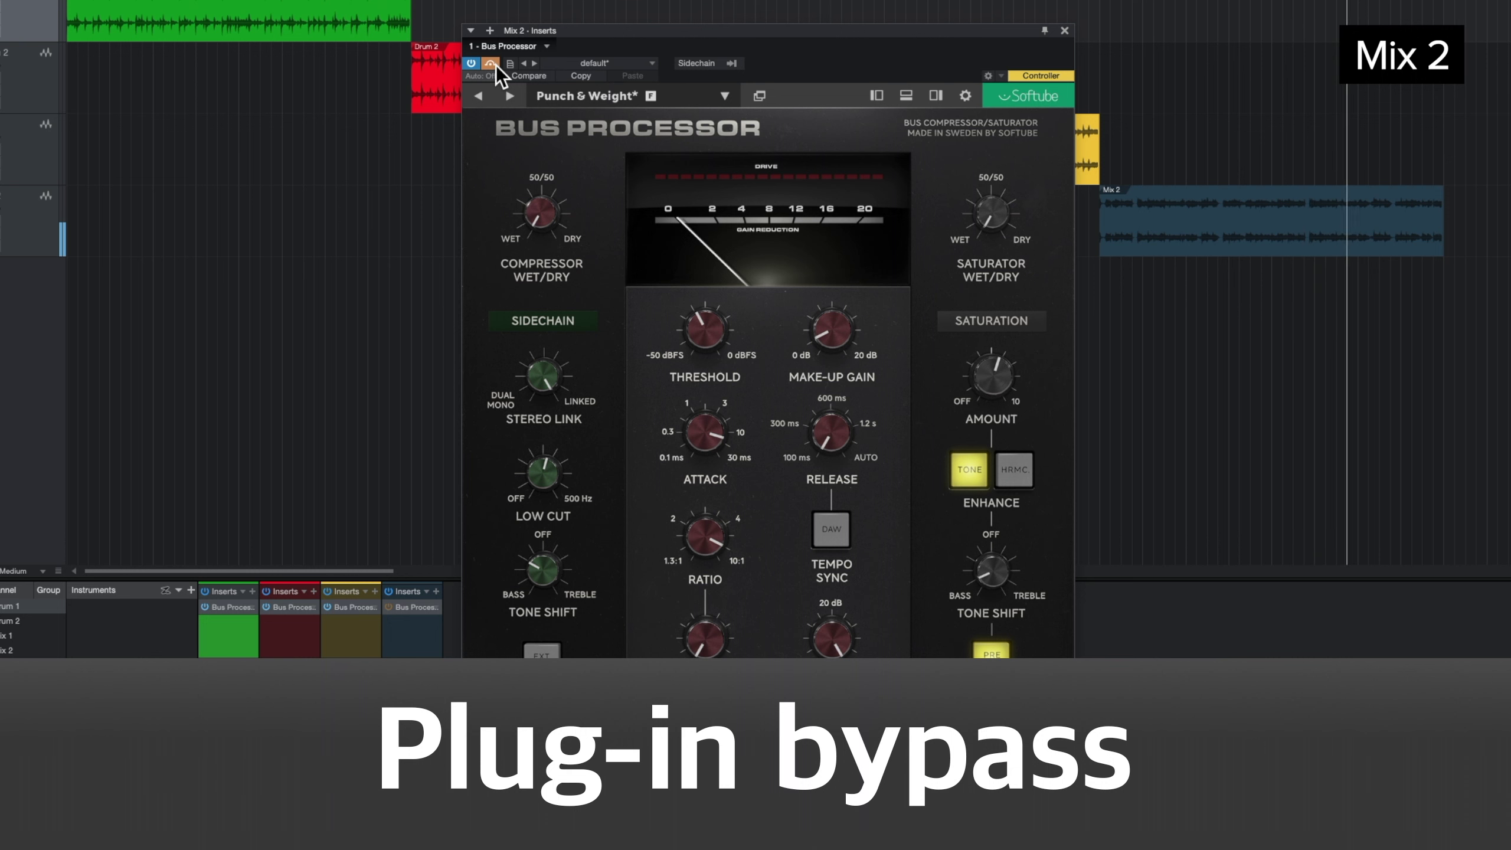
left_click(496, 65)
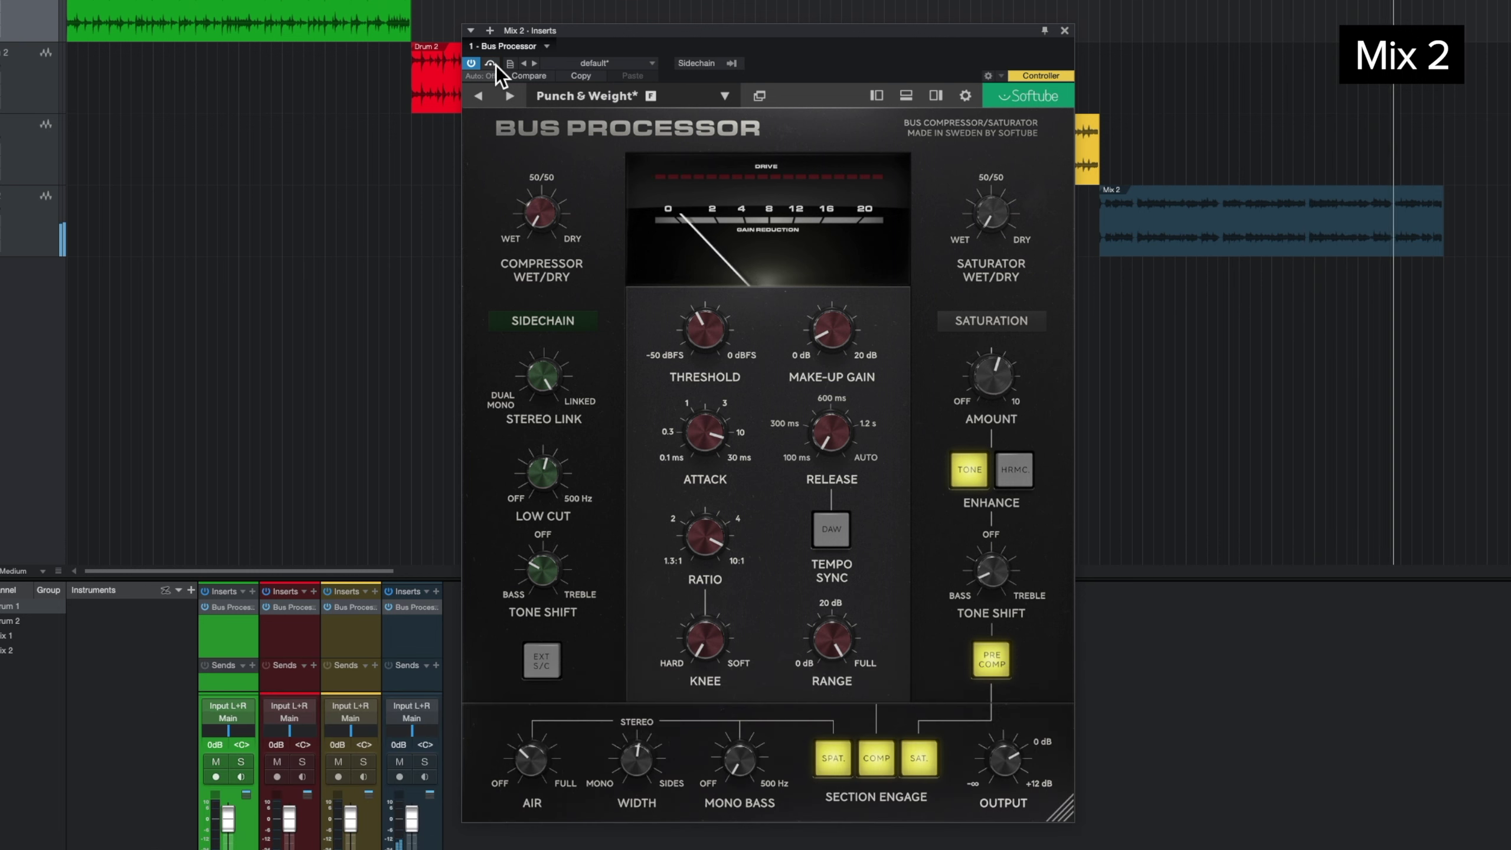